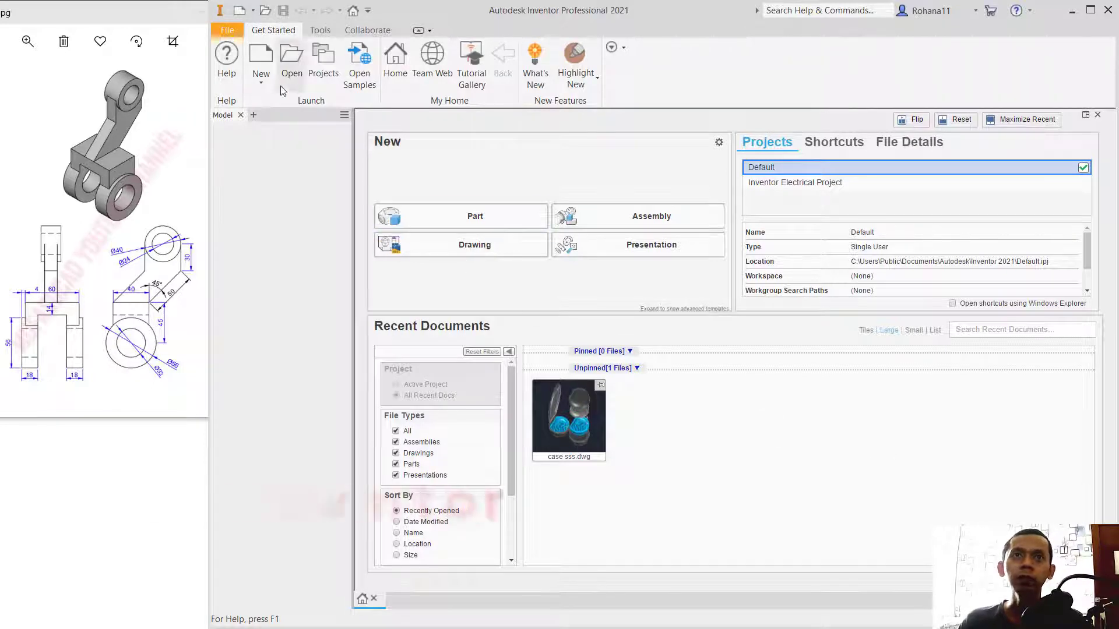
Step: Create a new part from the metric Standard (mm).ipt template and start a 2D sketch on the front XY plane
{"action": "left_click", "coordinate": [259, 60]}
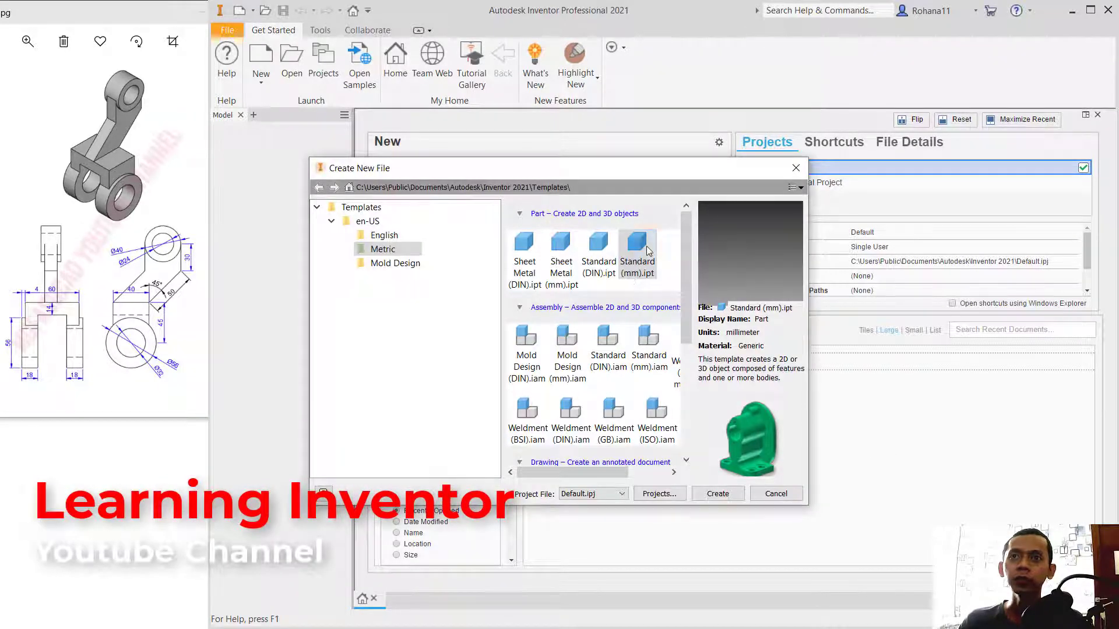
{"action": "left_click", "coordinate": [718, 494]}
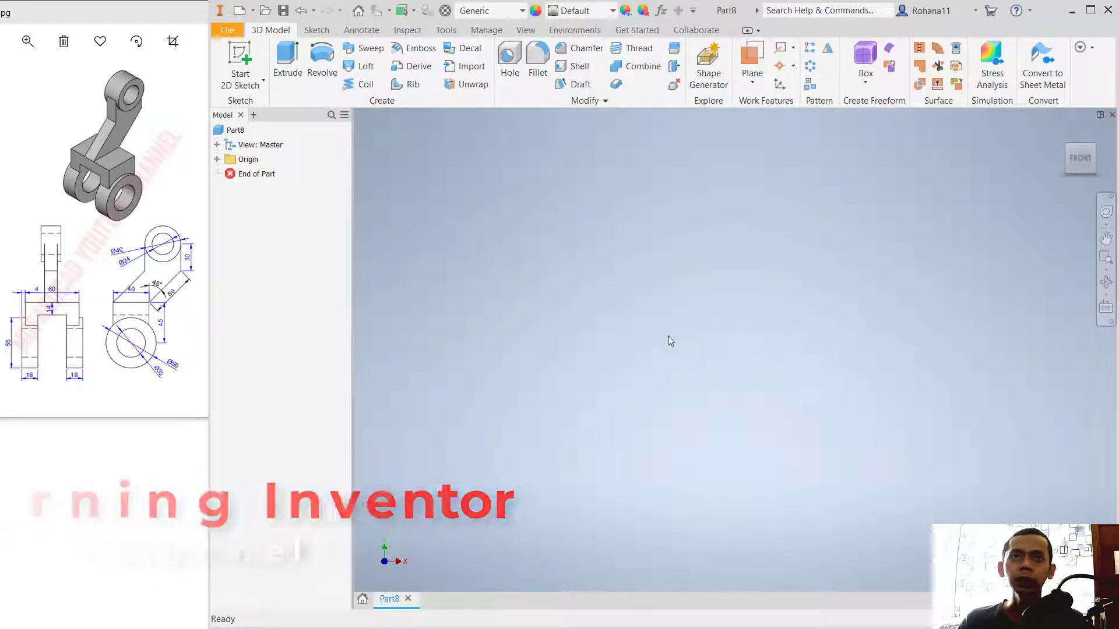
{"action": "left_click", "coordinate": [249, 58]}
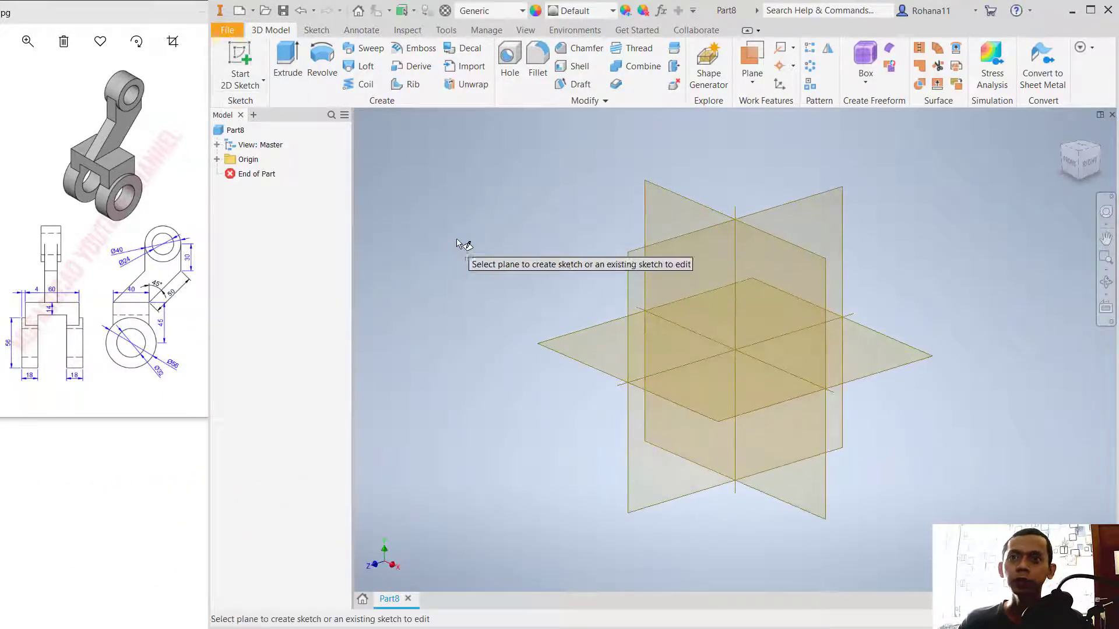
{"action": "left_click", "coordinate": [685, 208]}
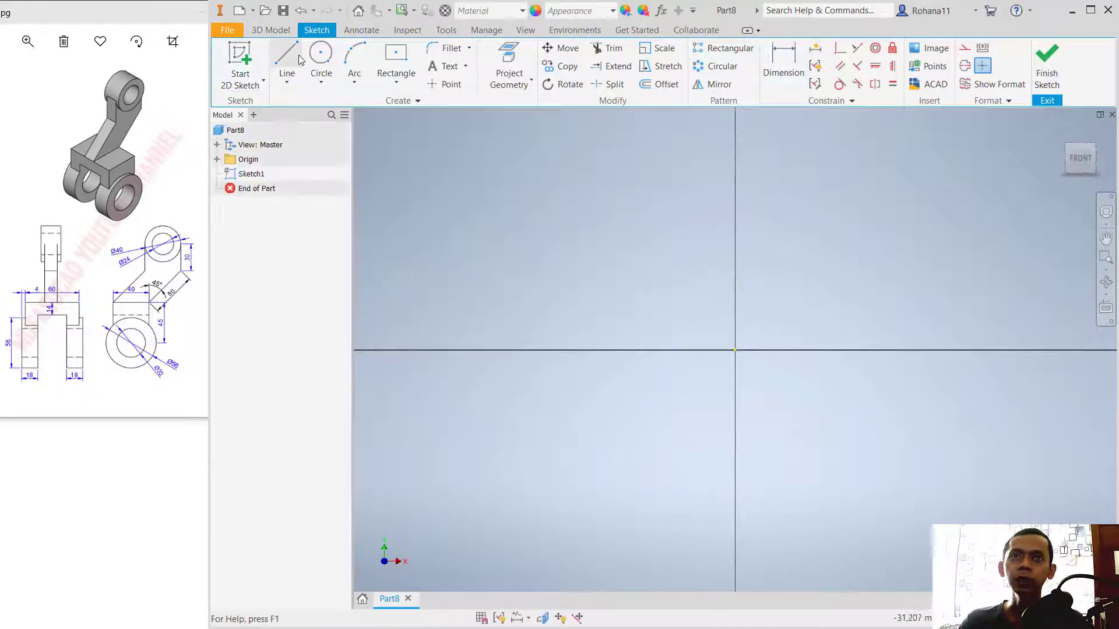
Step: Draw two concentric circles centred on the sketch origin with diameters of 56 mm and 32 mm
{"action": "left_click", "coordinate": [322, 59]}
{"action": "left_click", "coordinate": [735, 349]}
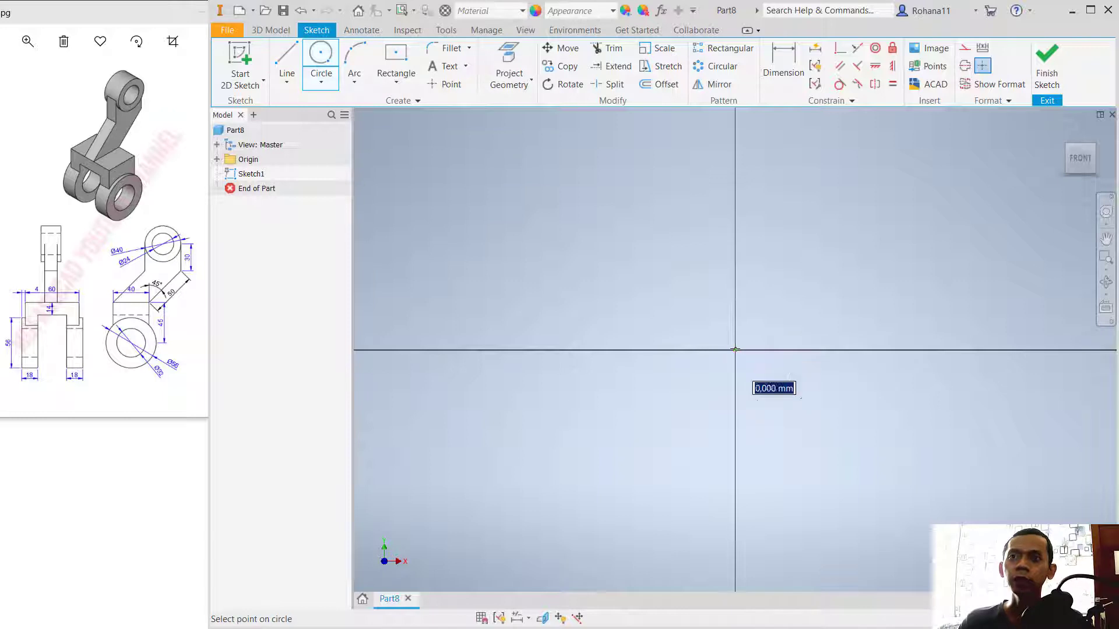
{"action": "type", "text": "56"}
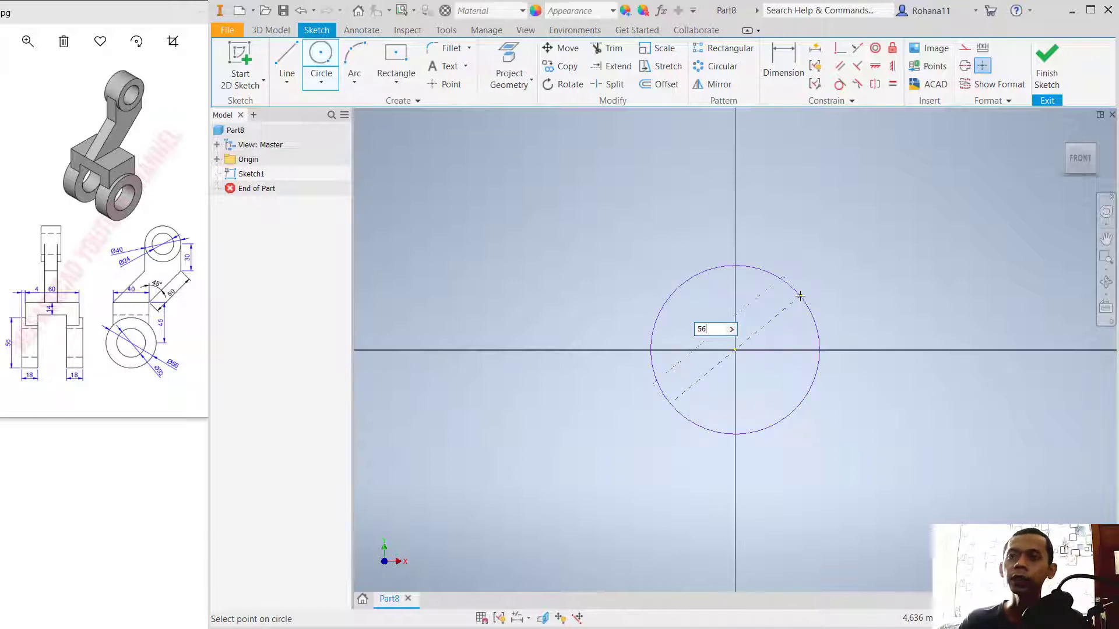
{"action": "key", "text": "Return"}
{"action": "scroll", "coordinate": [726, 295], "scroll_direction": "down", "scroll_amount": 4}
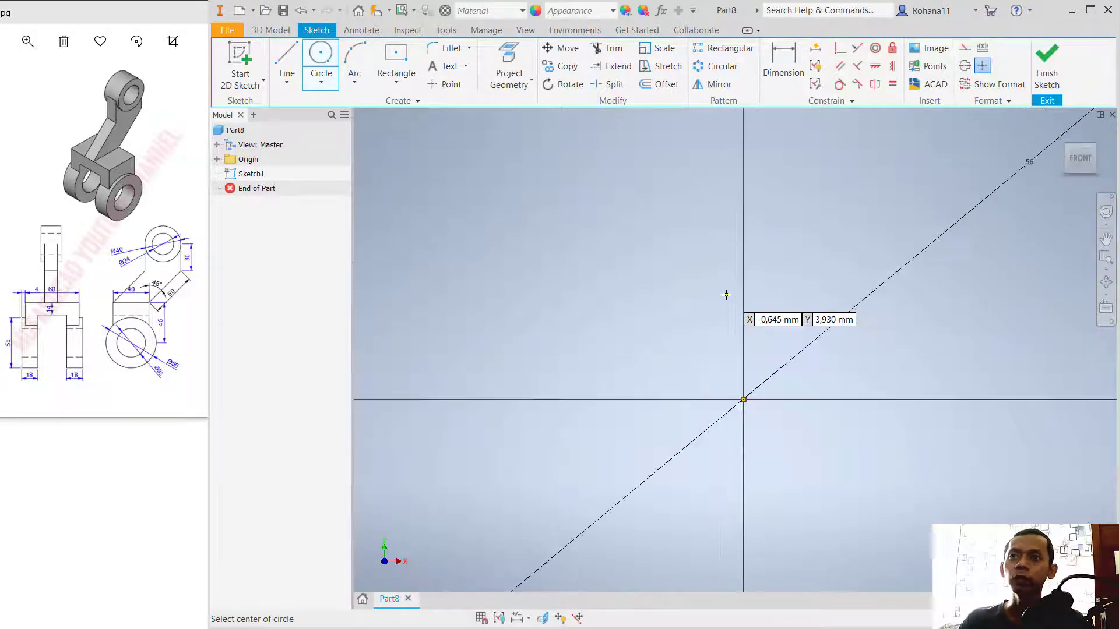
{"action": "scroll", "coordinate": [726, 294], "scroll_direction": "up", "scroll_amount": 3}
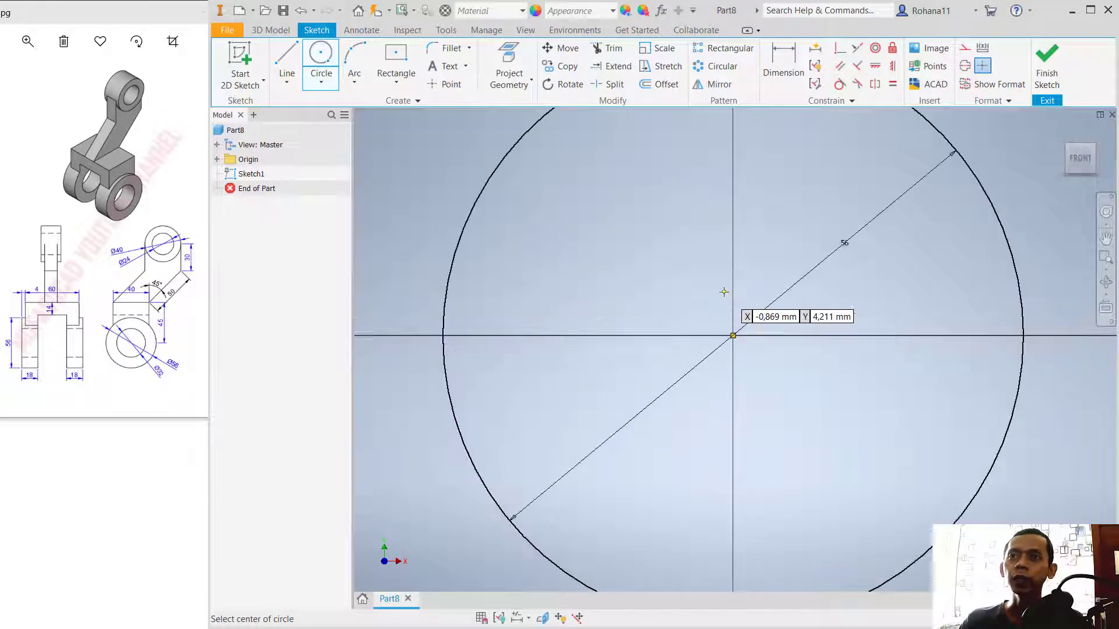
{"action": "scroll", "coordinate": [725, 295], "scroll_direction": "down", "scroll_amount": 3}
{"action": "left_click", "coordinate": [729, 318]}
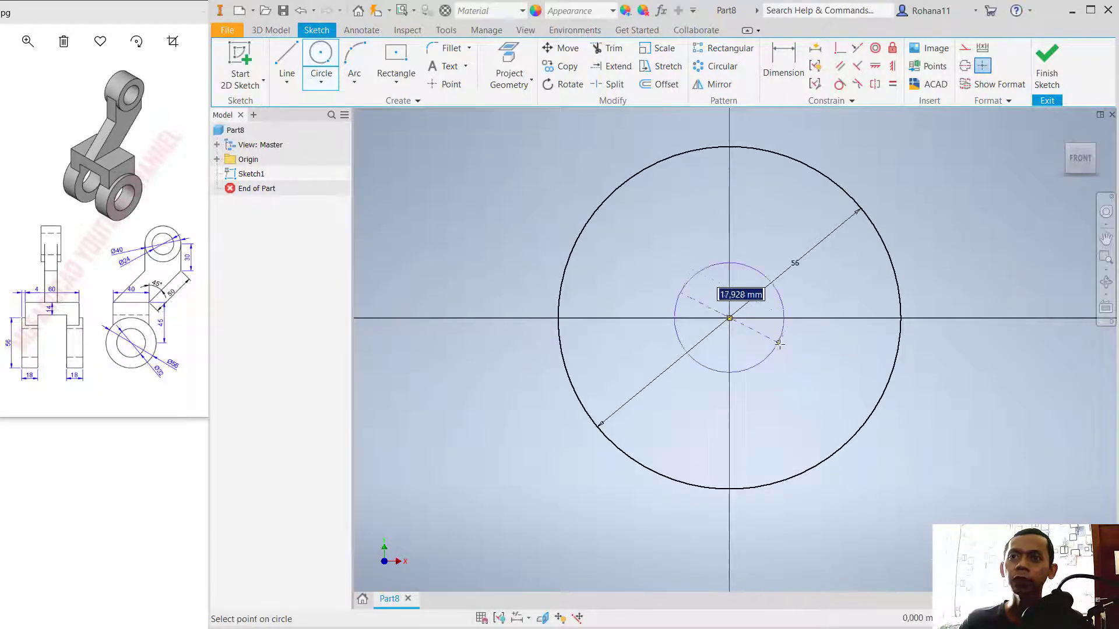
{"action": "type", "text": "32"}
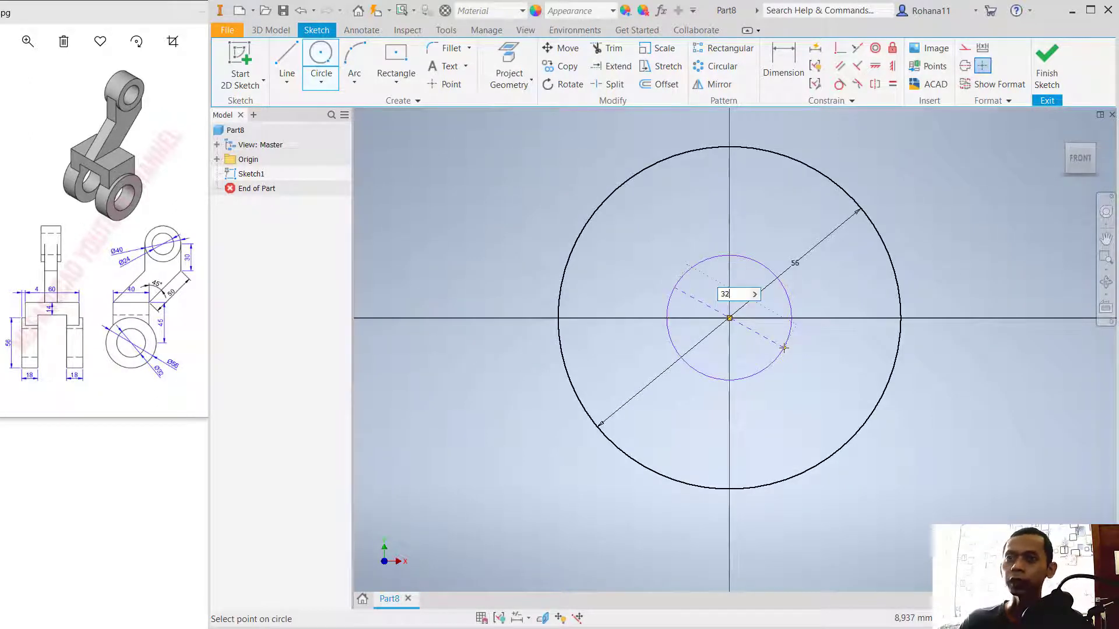
{"action": "key", "text": "Return"}
Step: Draw two vertical lines about 54 mm long and about 46 mm apart, rising on either side of the circles' centre
{"action": "middle_click_drag", "start_coordinate": [762, 174], "coordinate": [756, 322]}
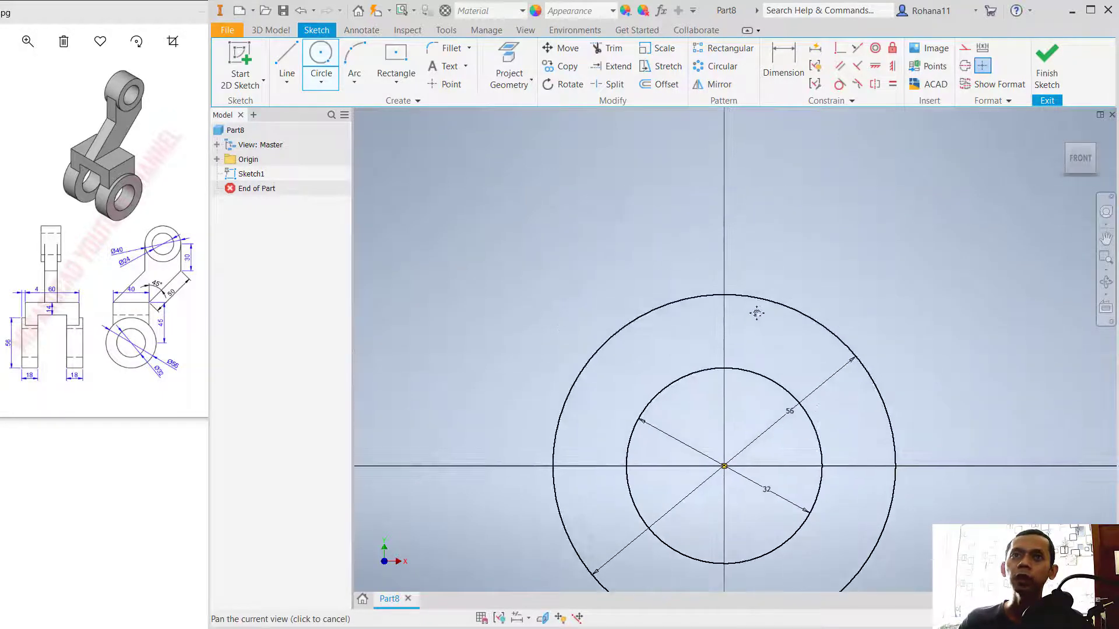
{"action": "key", "text": "l"}
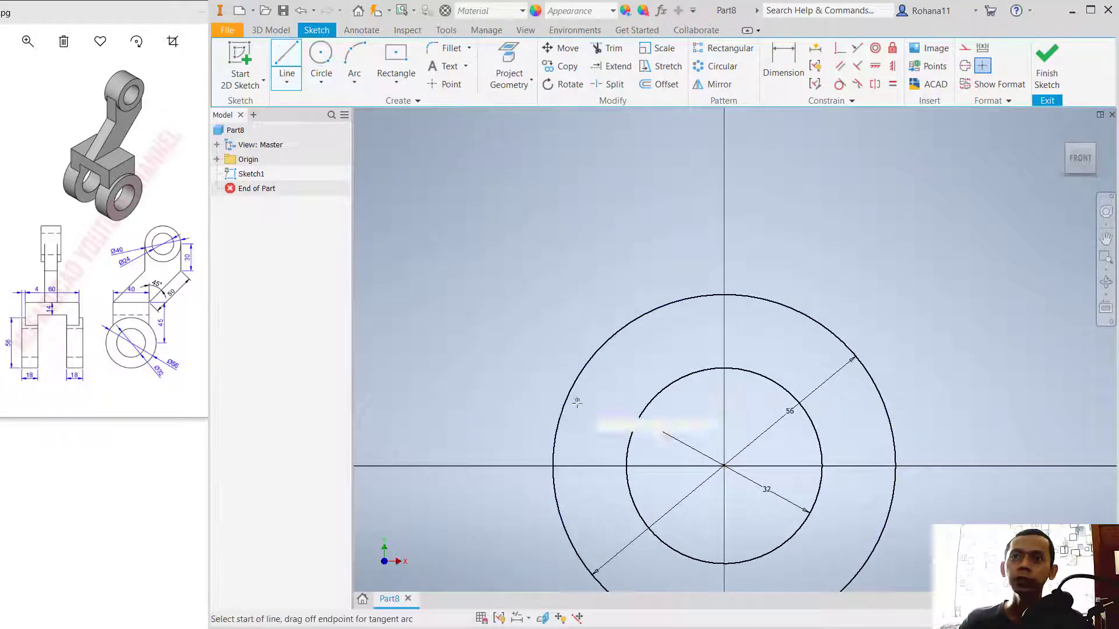
{"action": "left_click", "coordinate": [593, 449]}
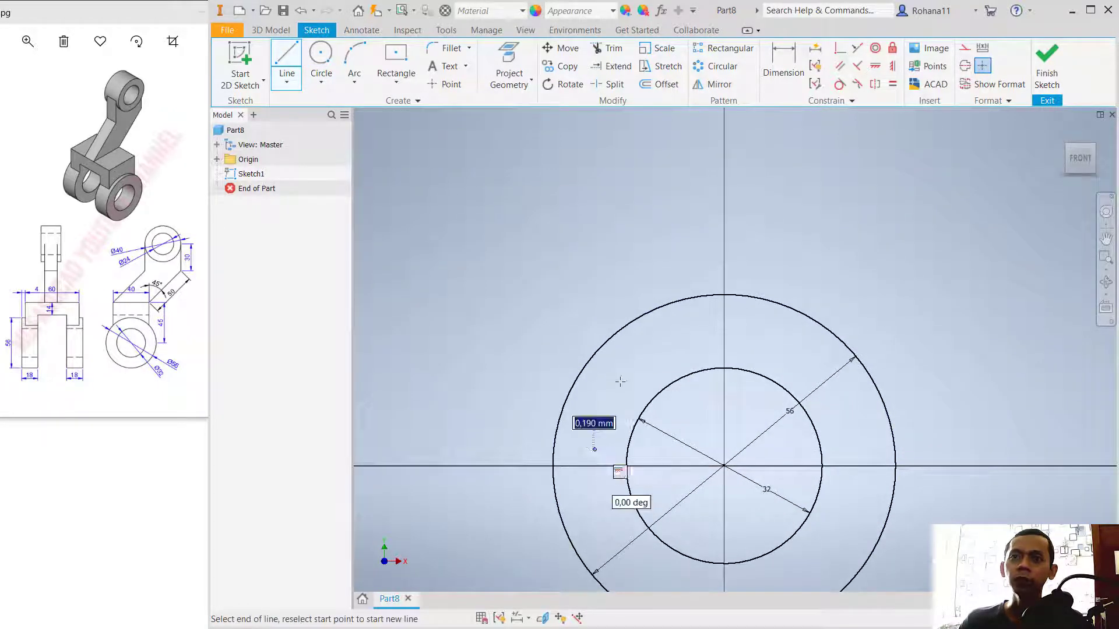
{"action": "left_click", "coordinate": [593, 118]}
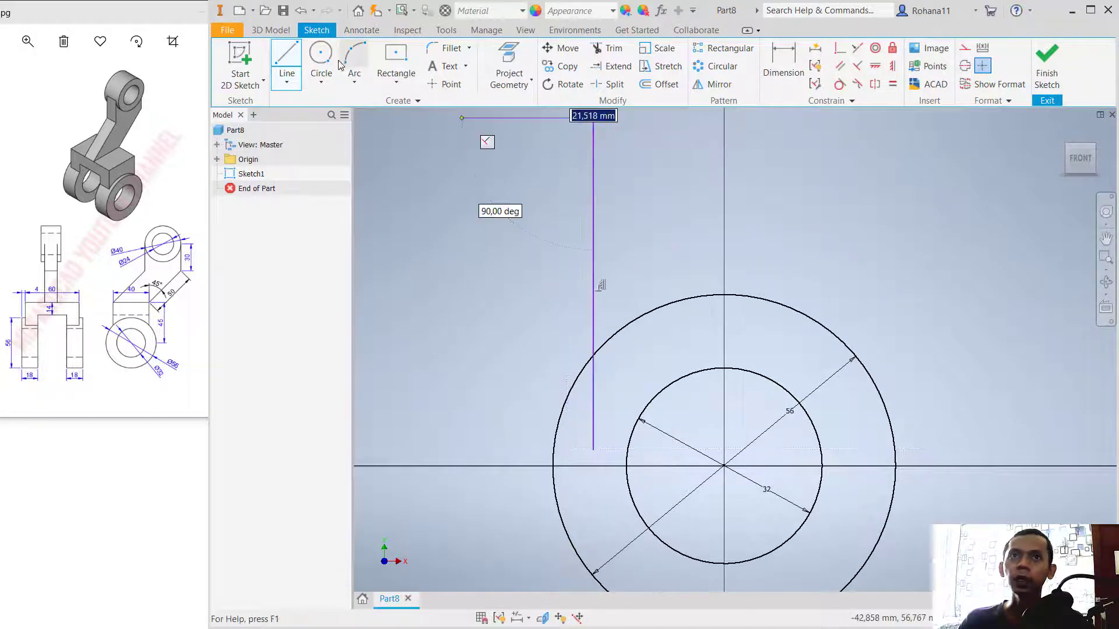
{"action": "key", "text": "Escape"}
{"action": "key", "text": "l"}
{"action": "left_click", "coordinate": [873, 448]}
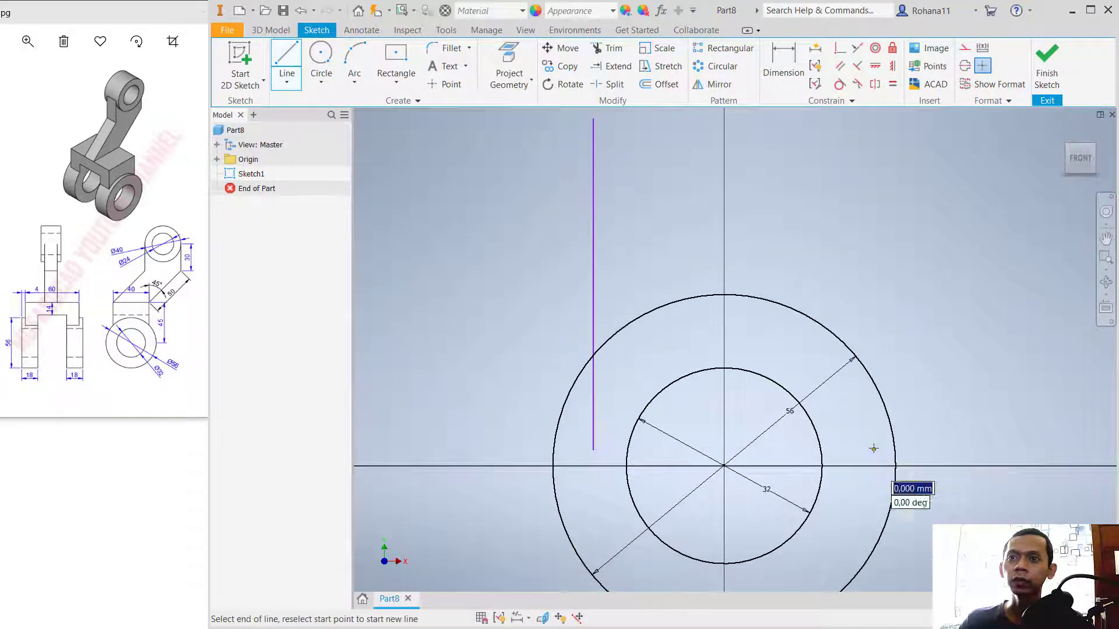
{"action": "left_click", "coordinate": [873, 120]}
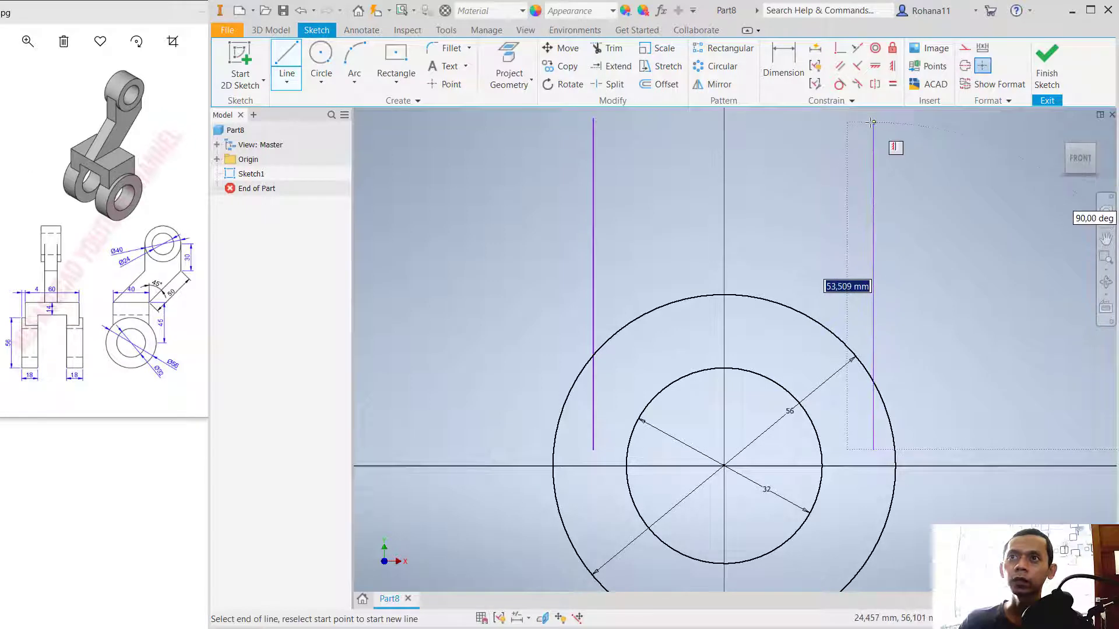
{"action": "key", "text": "Escape"}
Step: Draw a horizontal line about 72 mm long across both verticals near their upper ends, and a second one joining the verticals below it
{"action": "left_click", "coordinate": [288, 55]}
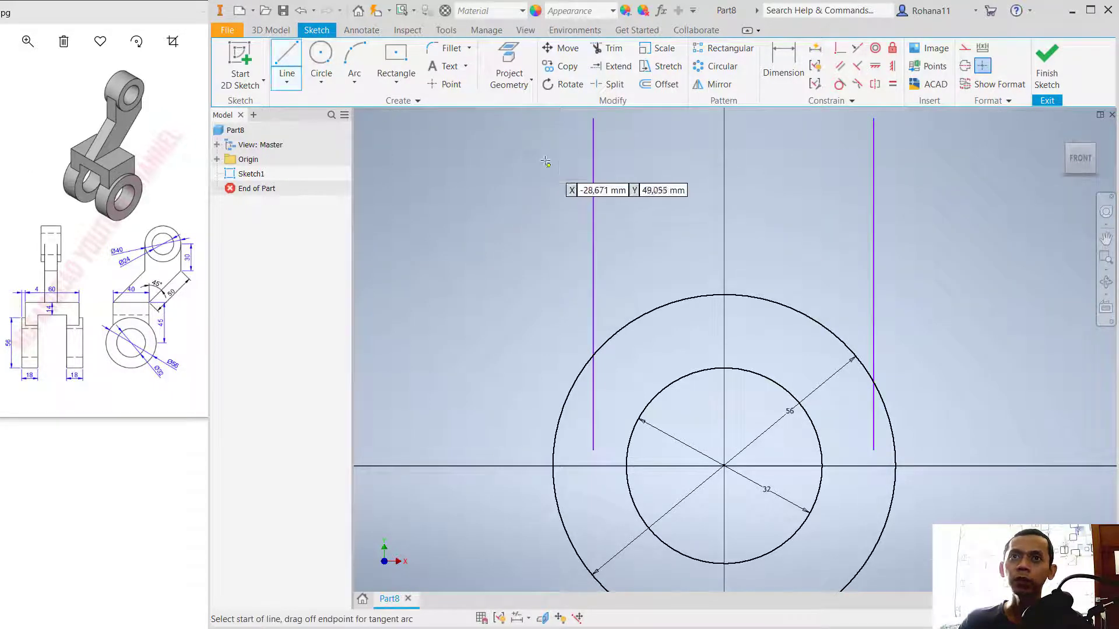
{"action": "left_click", "coordinate": [521, 143]}
{"action": "left_click", "coordinate": [961, 143]}
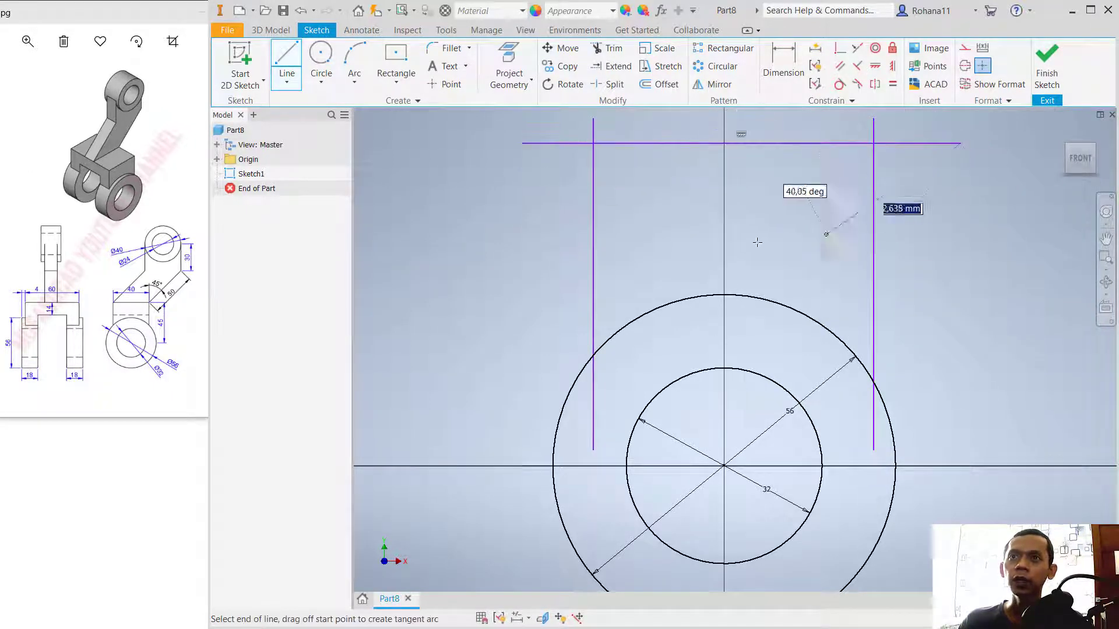
{"action": "key", "text": "Escape"}
{"action": "key", "text": "l"}
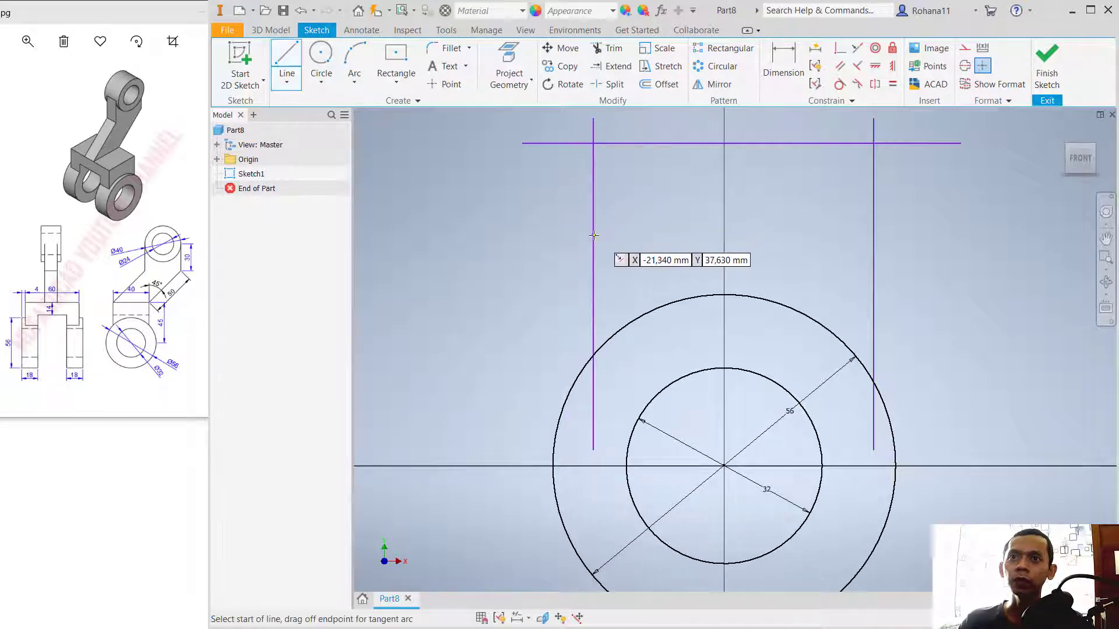
{"action": "left_click", "coordinate": [593, 237]}
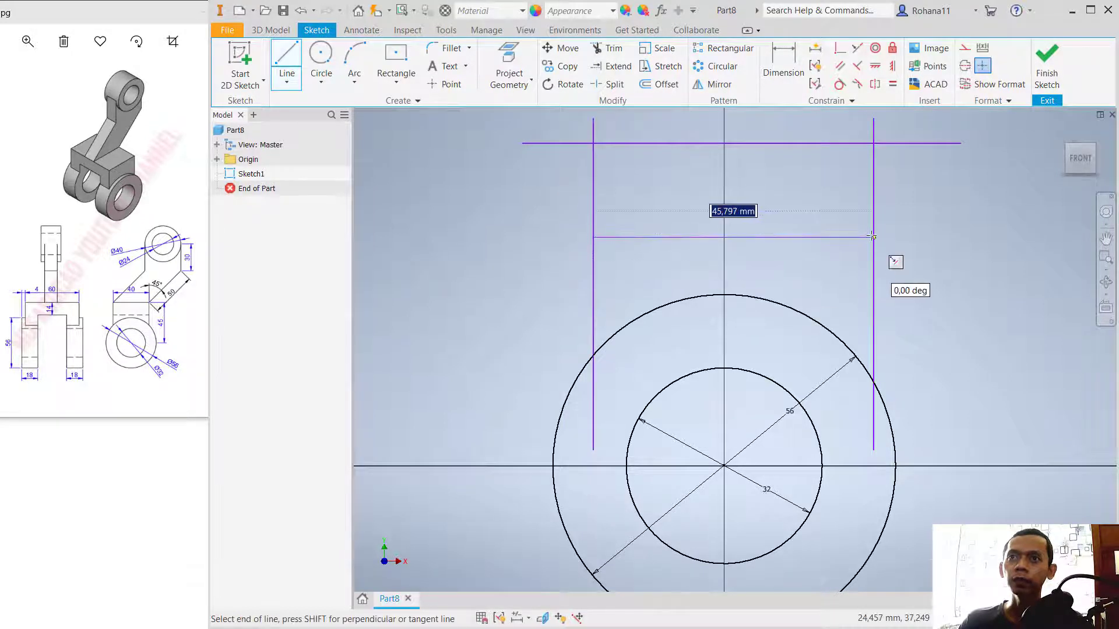
{"action": "left_click", "coordinate": [892, 256]}
{"action": "key", "text": "Escape"}
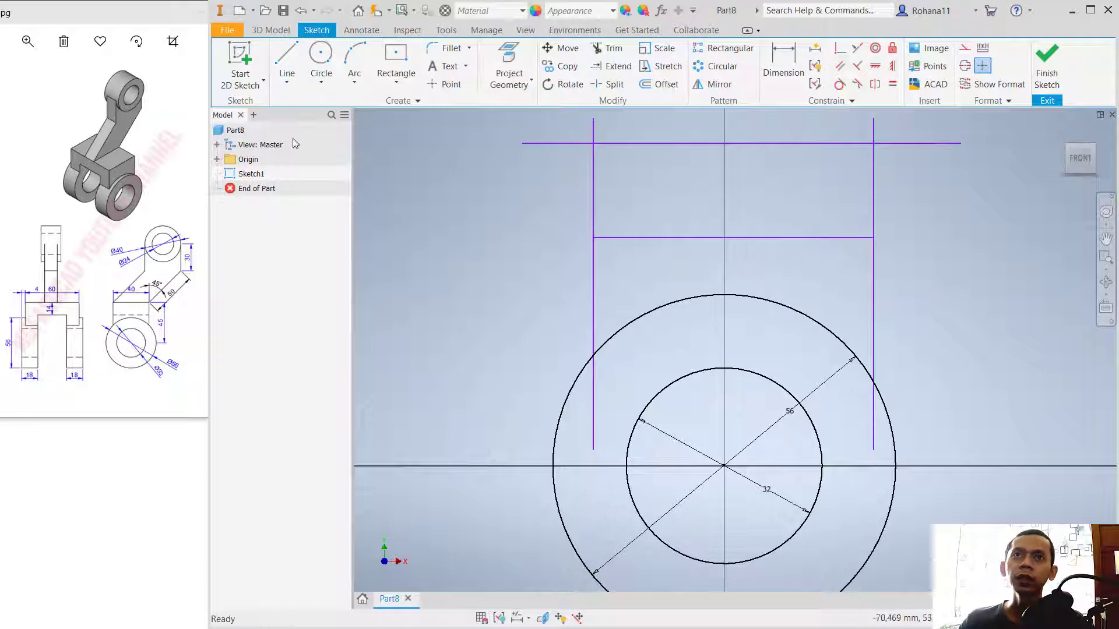
Step: Dimension the distance between the two vertical lines as 40 mm
{"action": "left_click", "coordinate": [783, 65]}
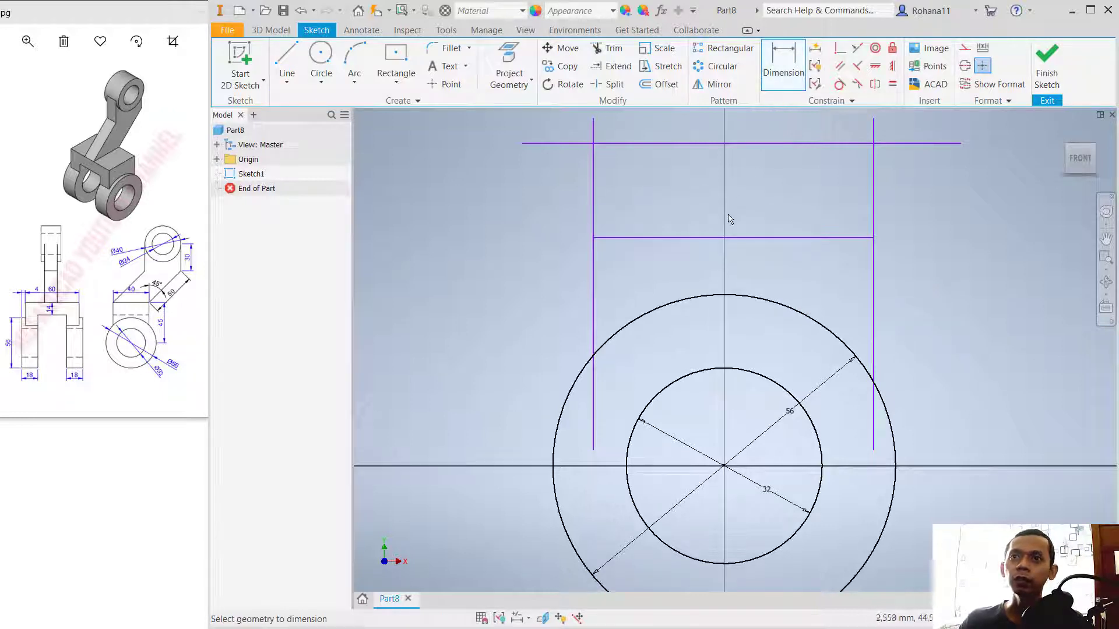
{"action": "left_click", "coordinate": [600, 293]}
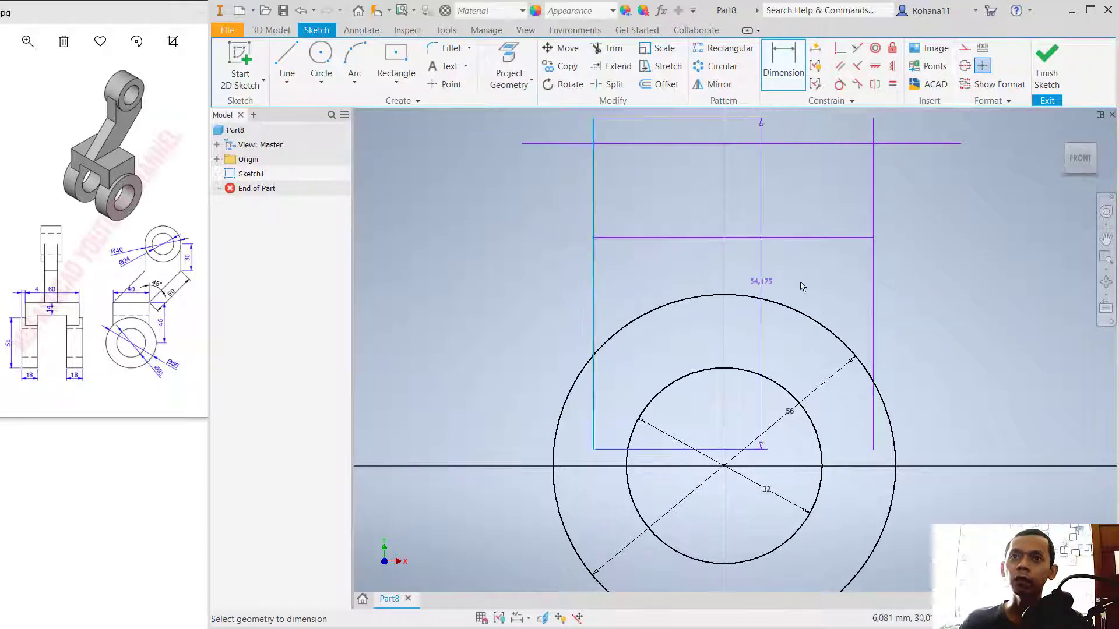
{"action": "left_click", "coordinate": [877, 290]}
{"action": "left_click", "coordinate": [756, 201]}
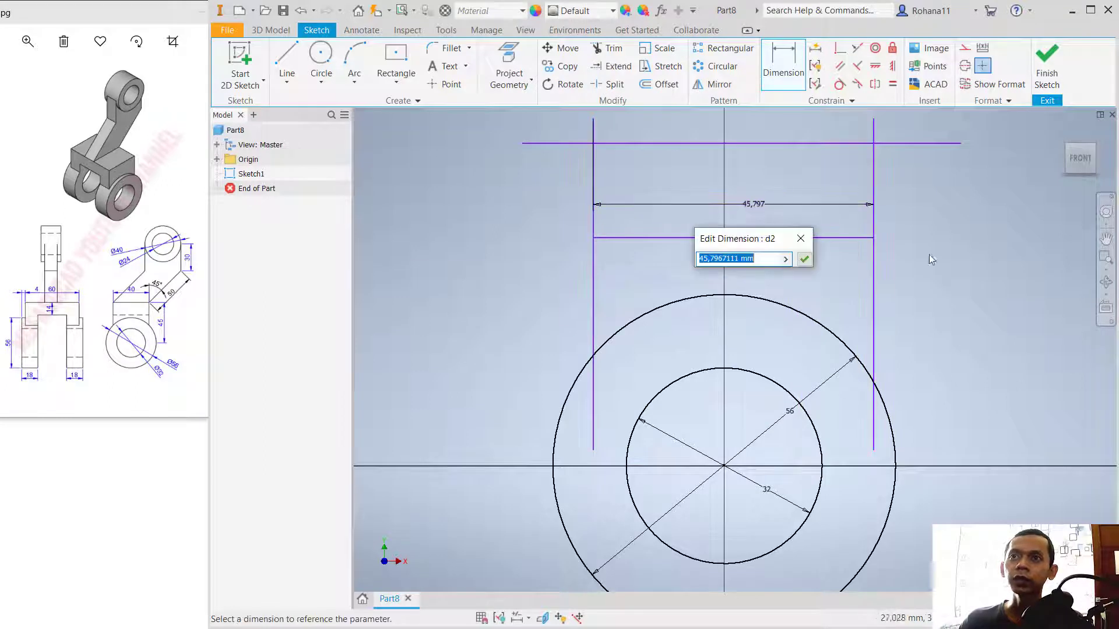
{"action": "type", "text": "40"}
{"action": "key", "text": "Return"}
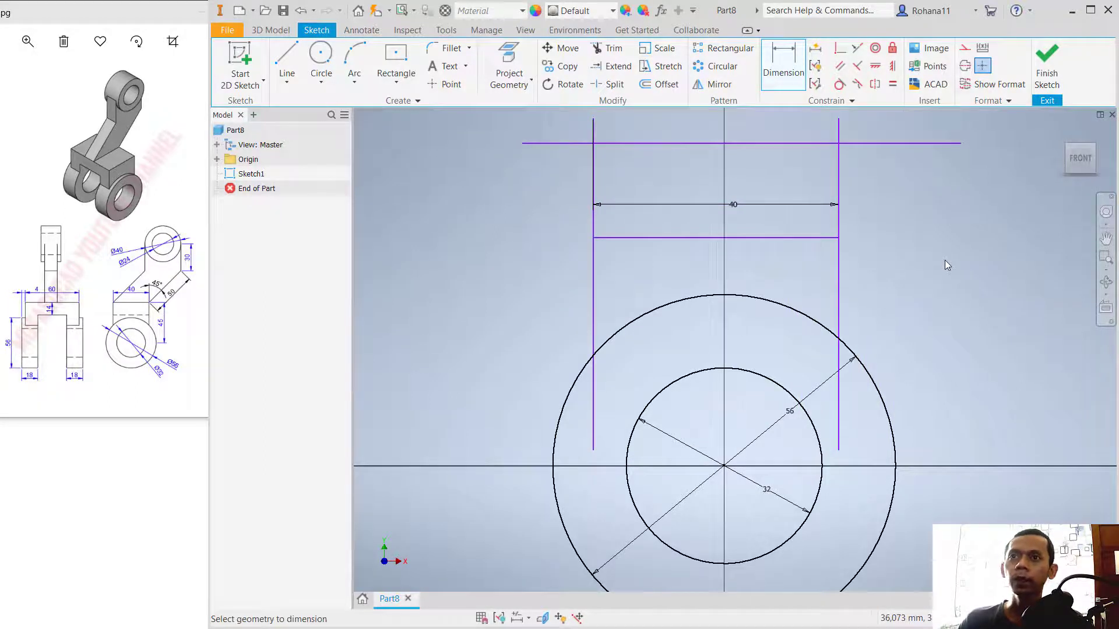
Step: Dimension the horizontal distance from the right vertical line to the circles' centre as 20 mm
{"action": "left_click", "coordinate": [839, 272]}
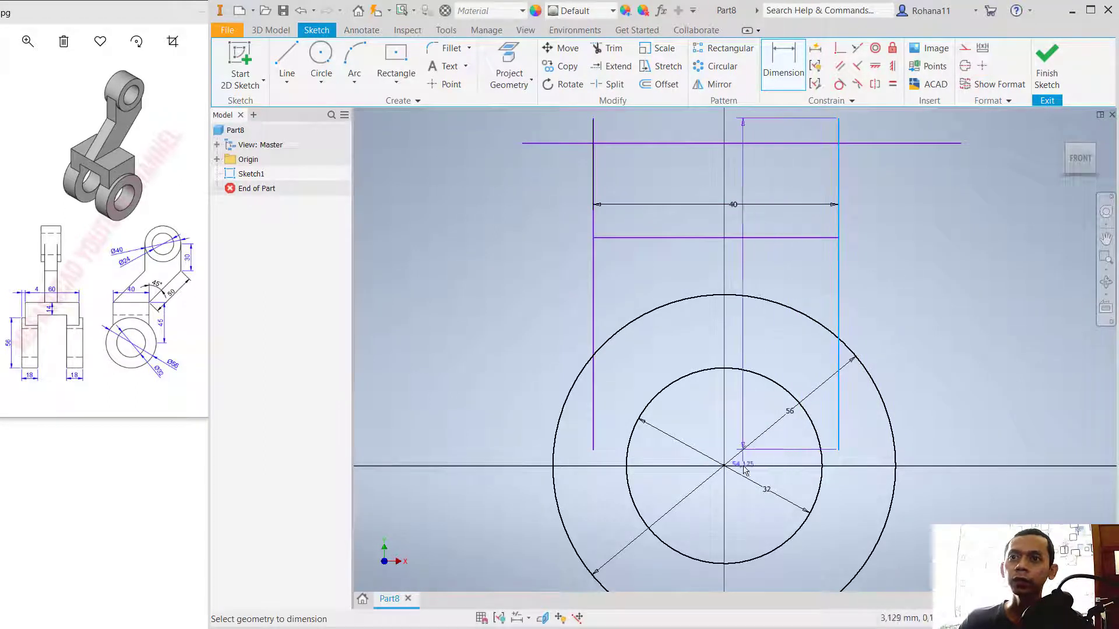
{"action": "left_click", "coordinate": [724, 466]}
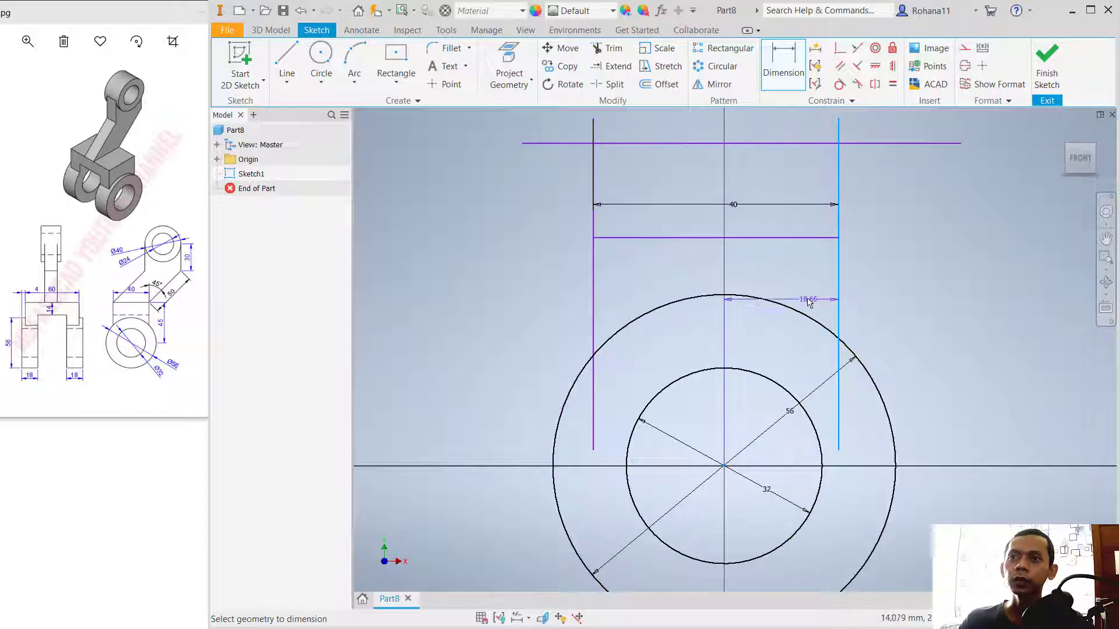
{"action": "left_click", "coordinate": [779, 282]}
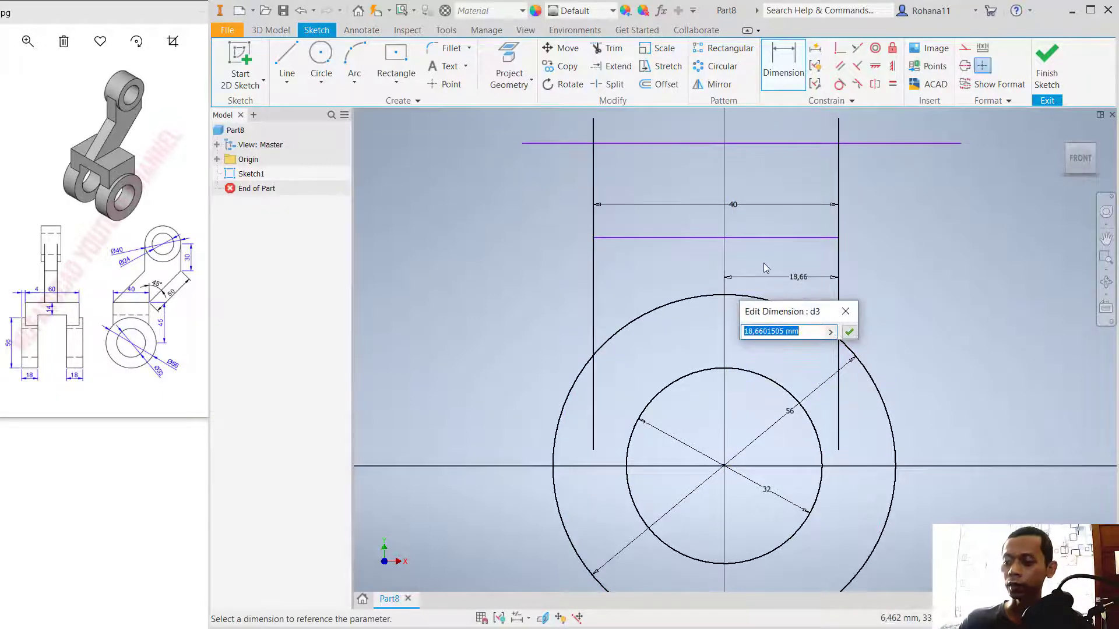
{"action": "type", "text": "20"}
{"action": "key", "text": "Return"}
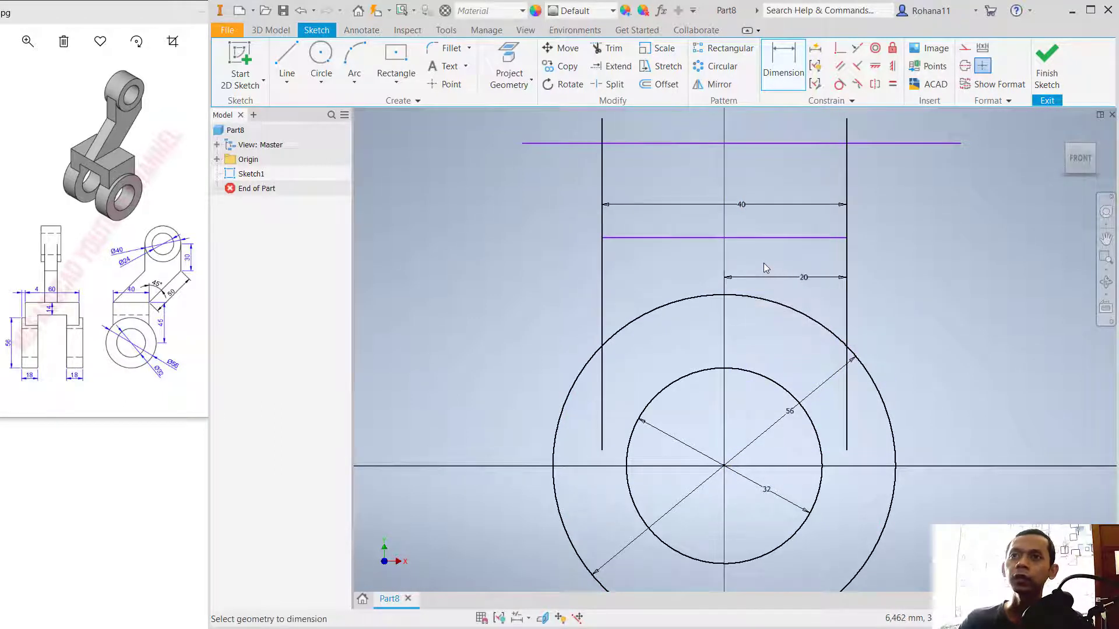
Step: Dimension the spacing between the two horizontal lines as 14 mm
{"action": "left_click", "coordinate": [704, 238]}
{"action": "left_click", "coordinate": [706, 143]}
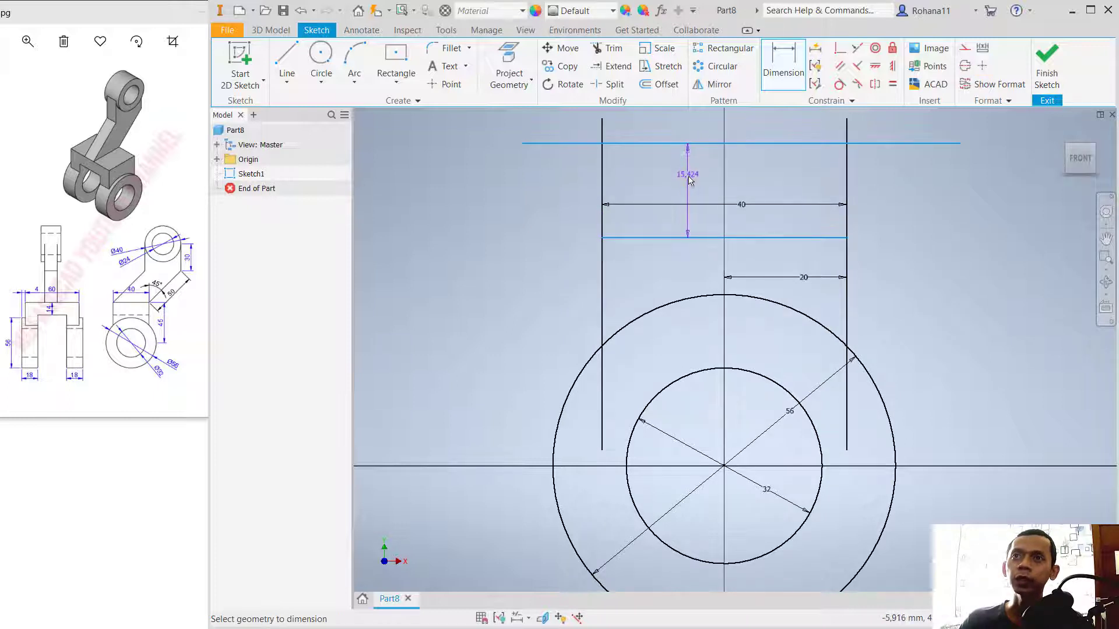
{"action": "left_click", "coordinate": [687, 178]}
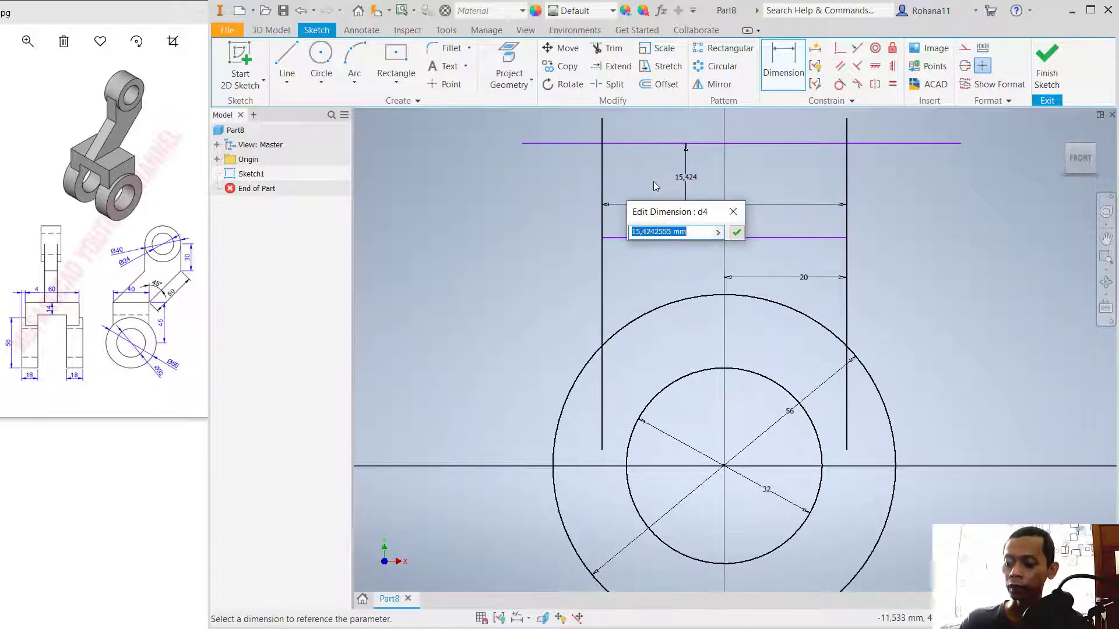
{"action": "type", "text": "14"}
{"action": "key", "text": "Return"}
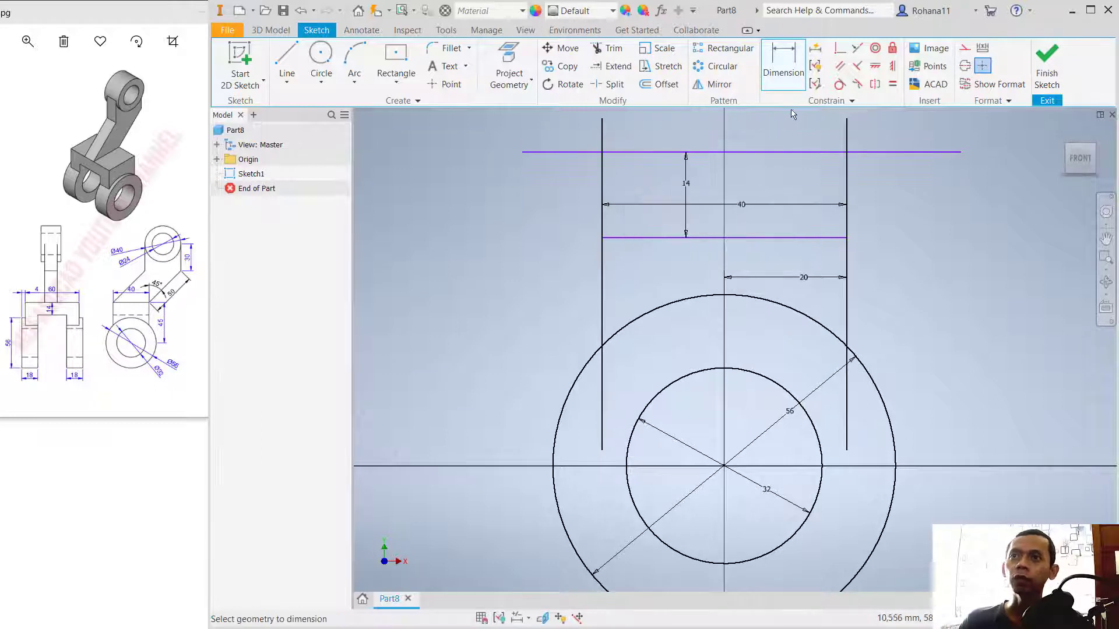
Step: Dimension the vertical distance from the upper horizontal line to the circles' centre as 45 mm
{"action": "left_click", "coordinate": [903, 154]}
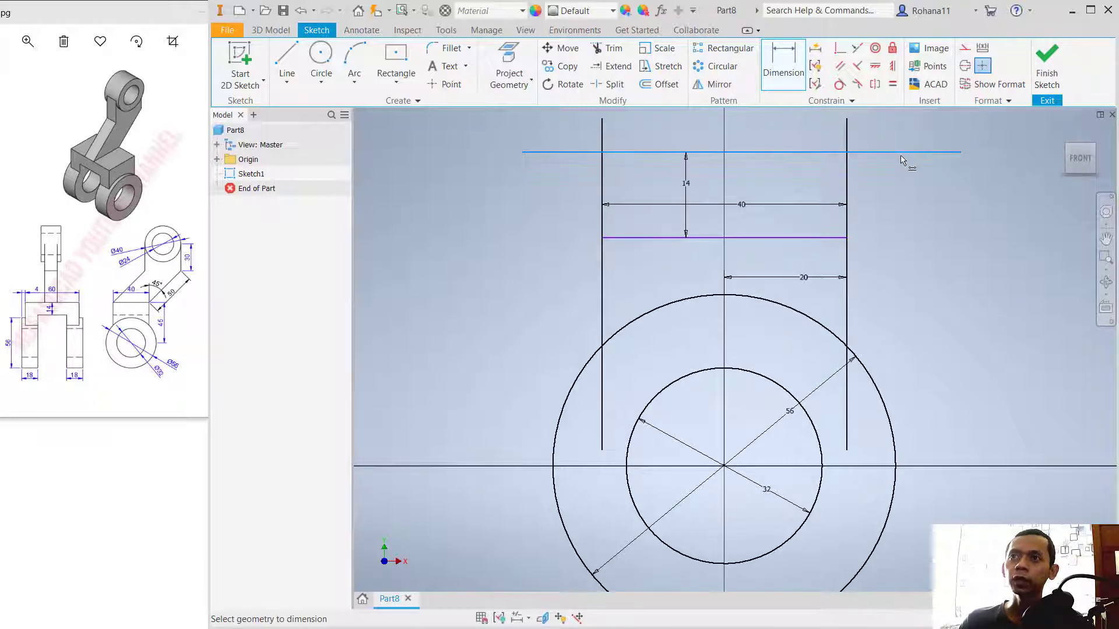
{"action": "left_click", "coordinate": [738, 467]}
{"action": "left_click", "coordinate": [945, 275]}
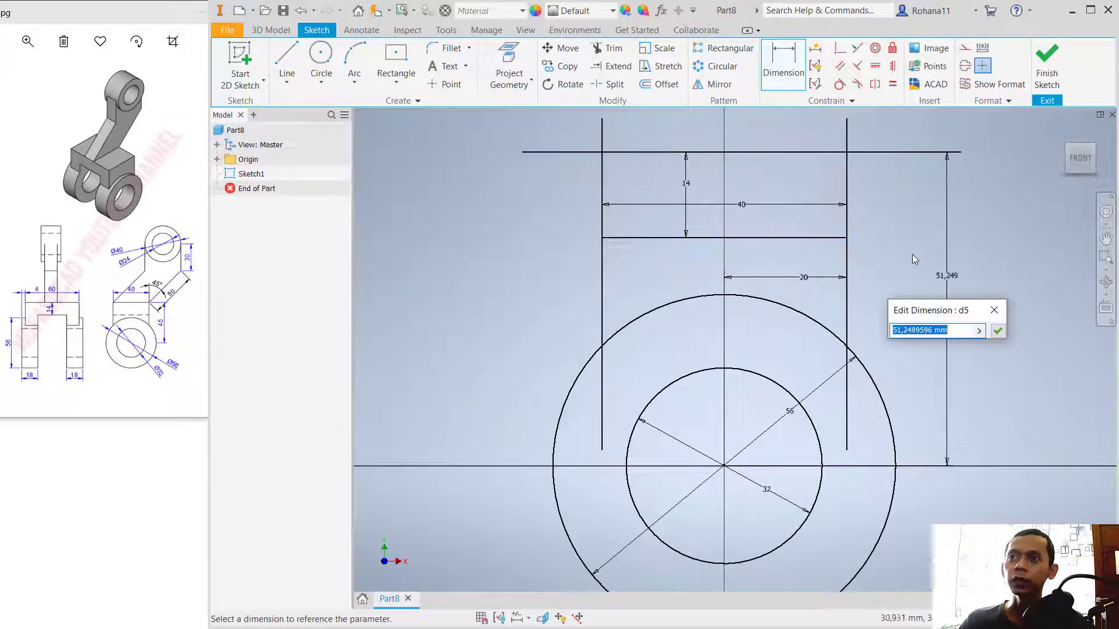
{"action": "type", "text": "45"}
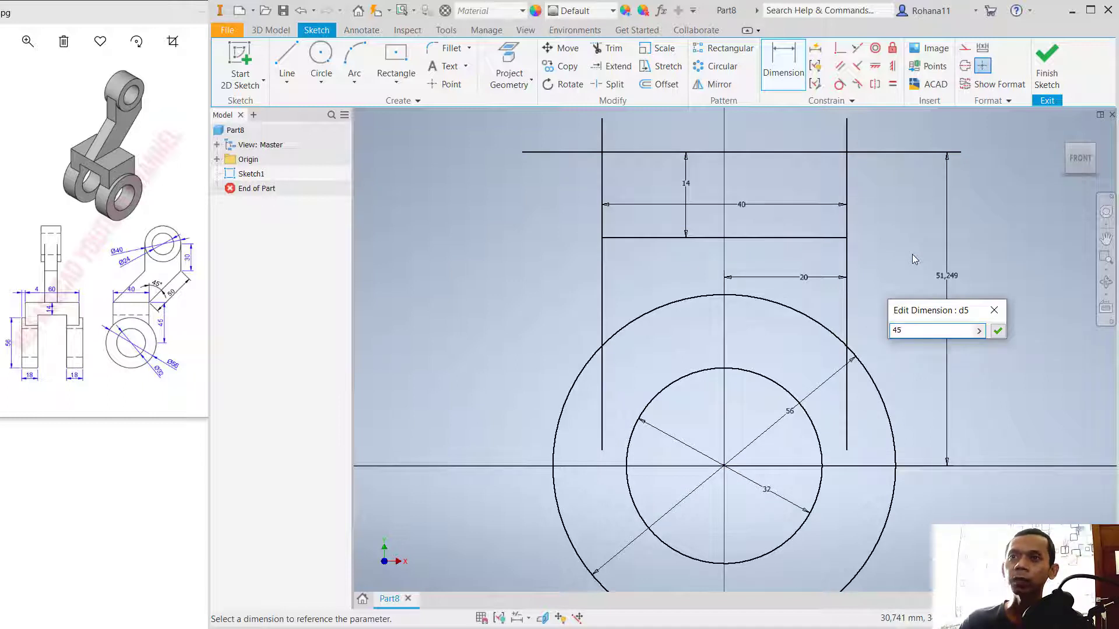
{"action": "key", "text": "Return"}
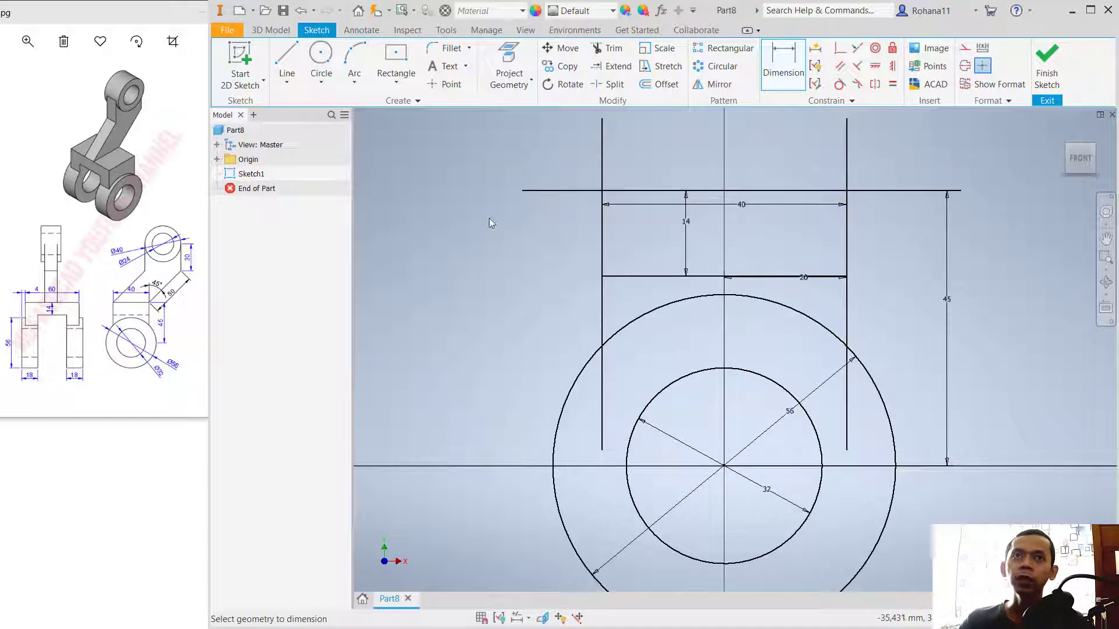
Step: Trim the verticals inside the outer circle and all line ends overhanging the upper rectangle, and finish the sketch
{"action": "left_click", "coordinate": [612, 51]}
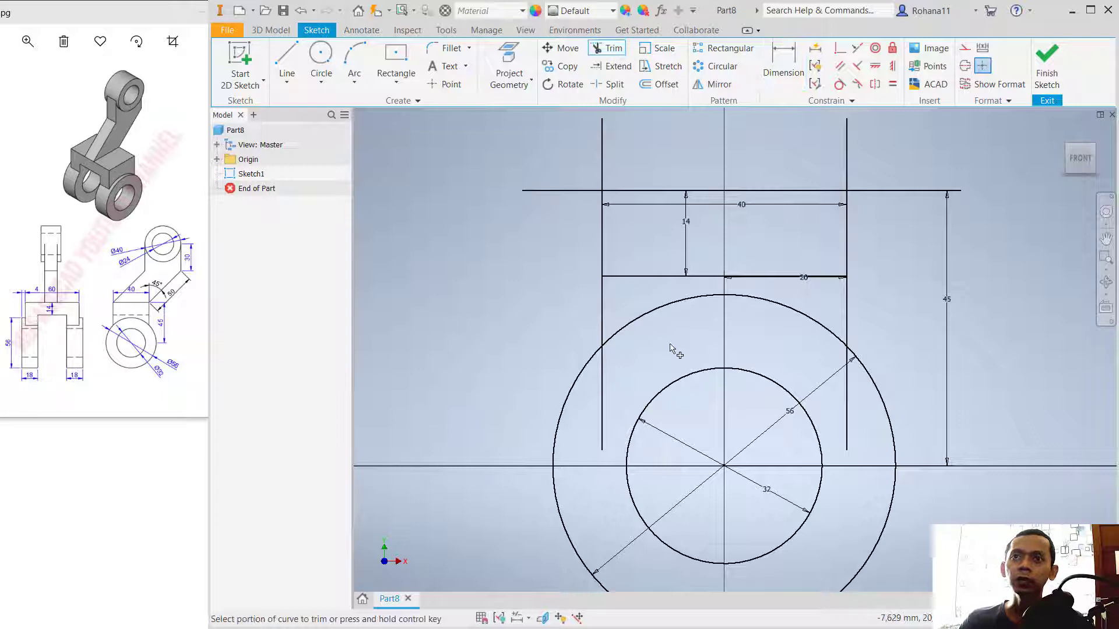
{"action": "left_click", "coordinate": [603, 391]}
{"action": "left_click", "coordinate": [847, 395]}
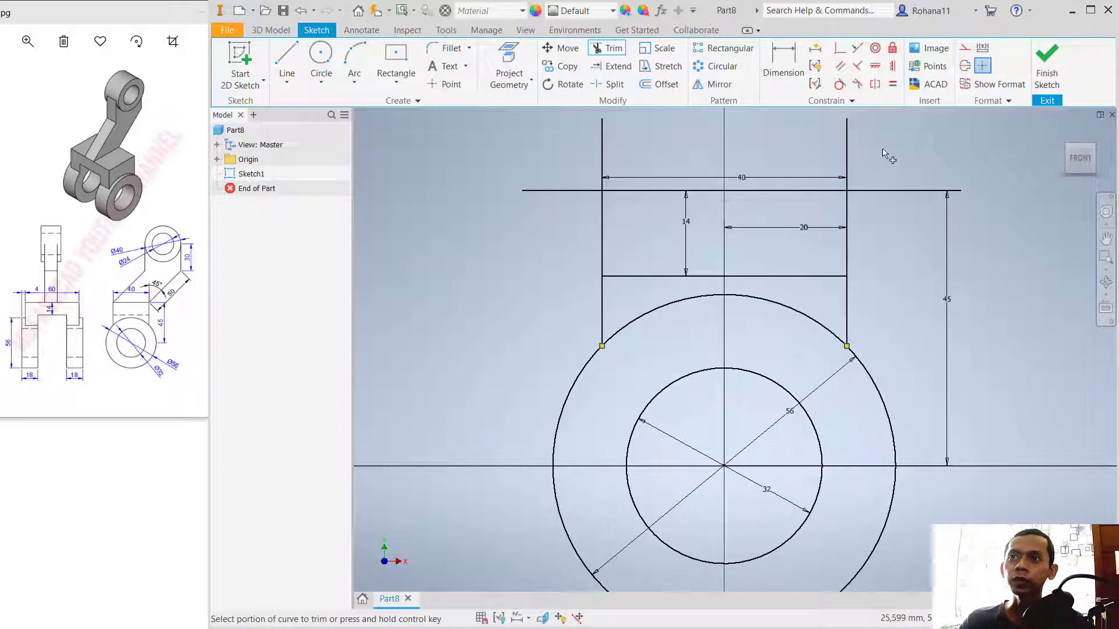
{"action": "mouse_move", "coordinate": [888, 211]}
{"action": "left_mouse_down"}
{"action": "mouse_move", "coordinate": [881, 140]}
{"action": "mouse_move", "coordinate": [596, 133]}
{"action": "mouse_move", "coordinate": [543, 207]}
{"action": "left_mouse_up"}
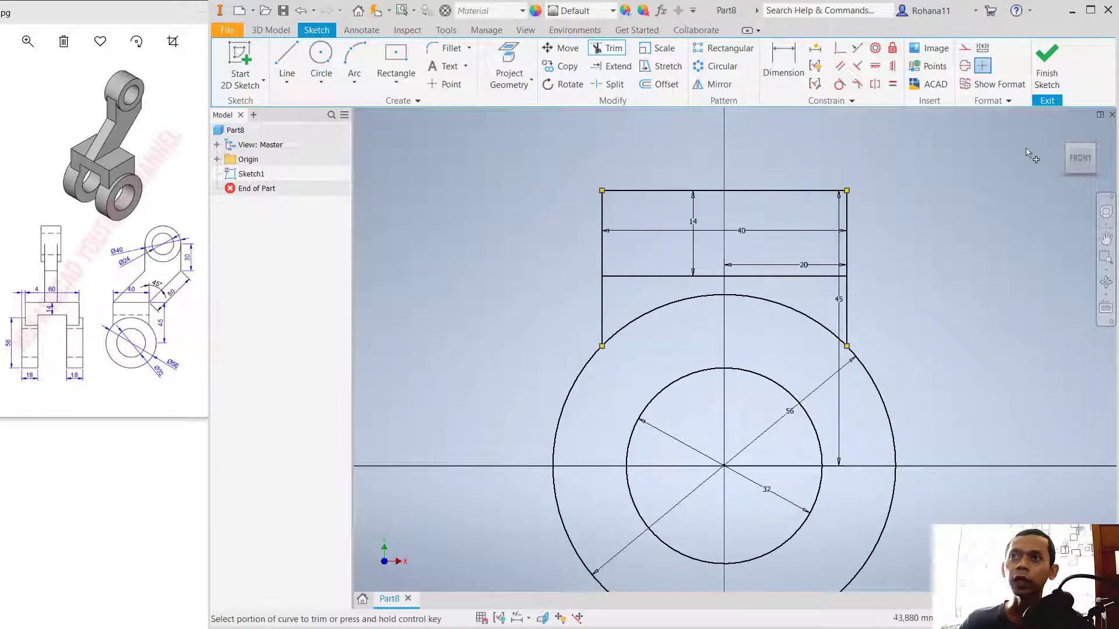
{"action": "left_click", "coordinate": [1047, 64]}
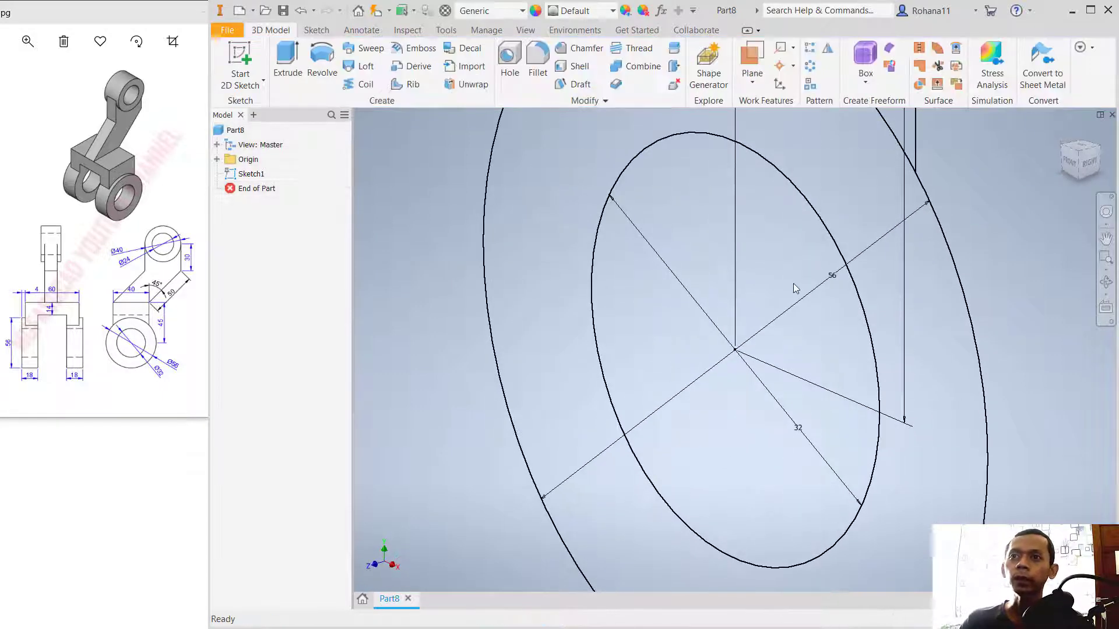
Step: Extrude the upper rectangle, the area beneath it and the ring between the circles together by 14 mm
{"action": "scroll", "coordinate": [795, 288], "scroll_direction": "up", "scroll_amount": 5}
{"action": "middle_click_drag", "start_coordinate": [845, 219], "coordinate": [829, 299]}
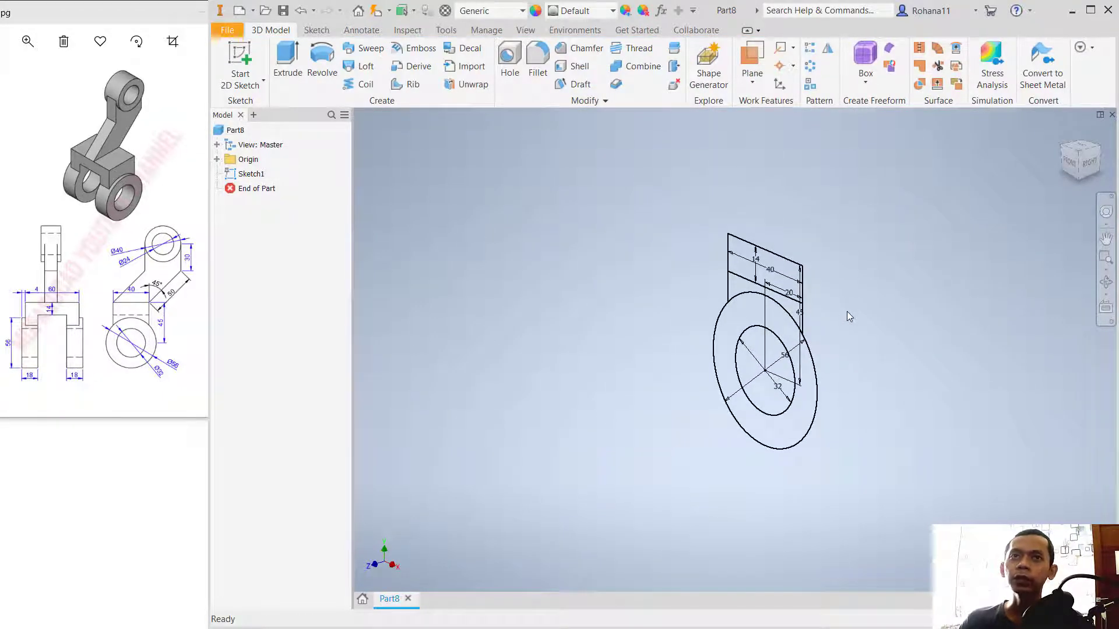
{"action": "left_click", "coordinate": [288, 63]}
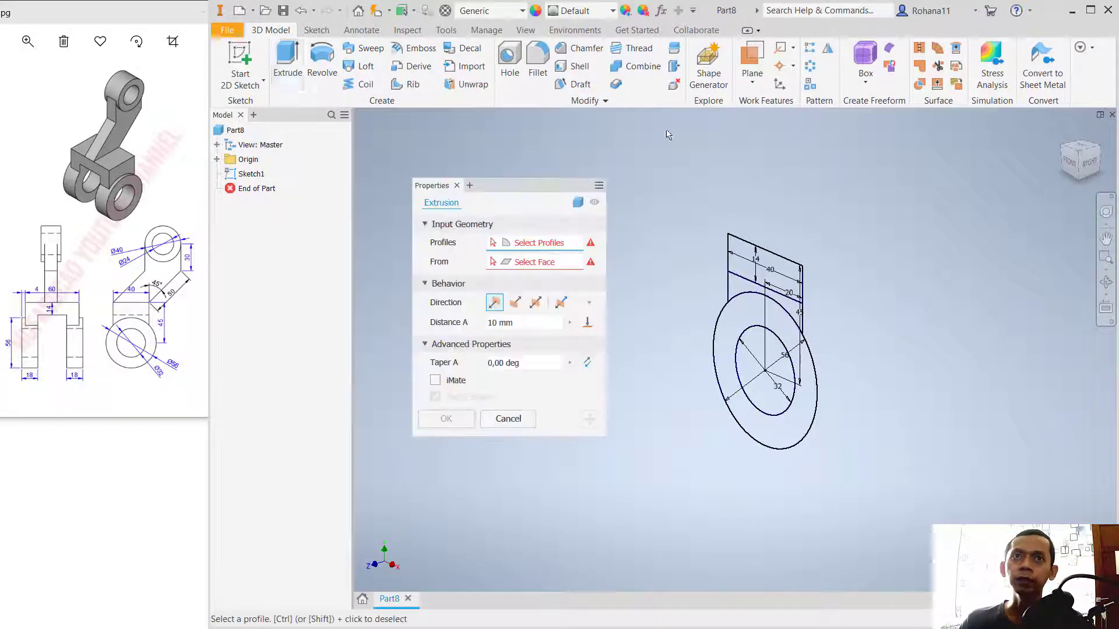
{"action": "left_click", "coordinate": [783, 271]}
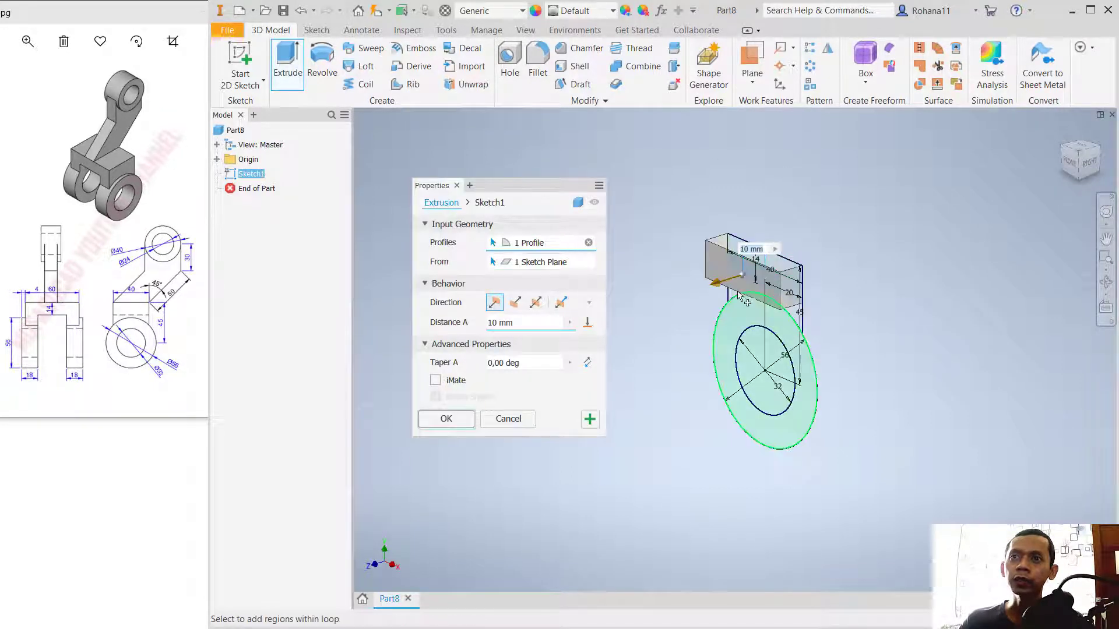
{"action": "scroll", "coordinate": [796, 315], "scroll_direction": "up", "scroll_amount": 2}
{"action": "left_click", "coordinate": [791, 306]}
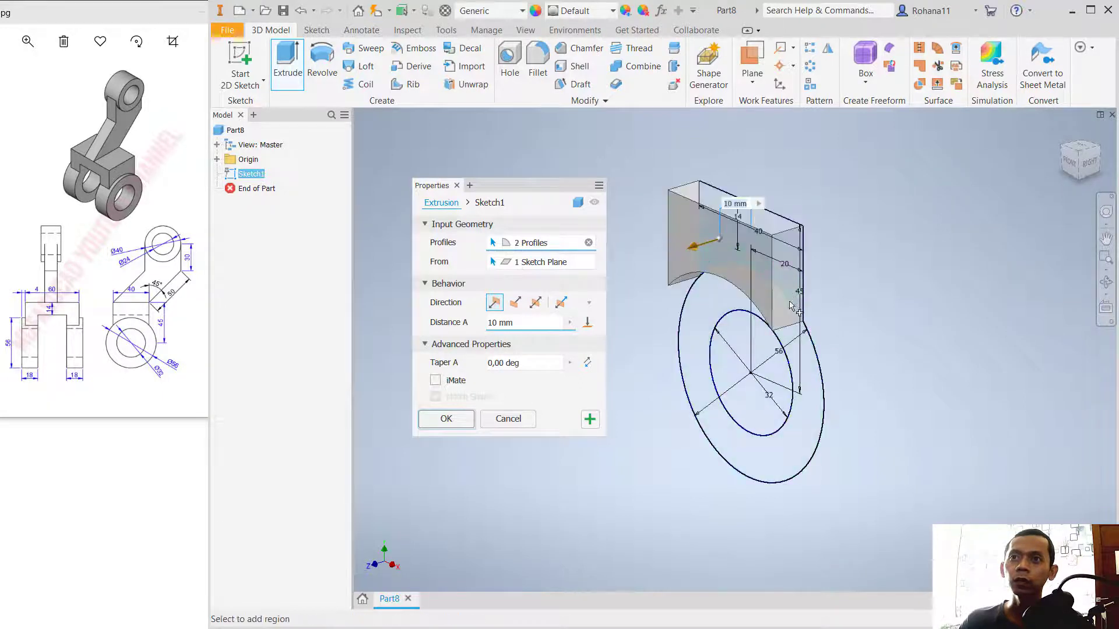
{"action": "left_click", "coordinate": [813, 377]}
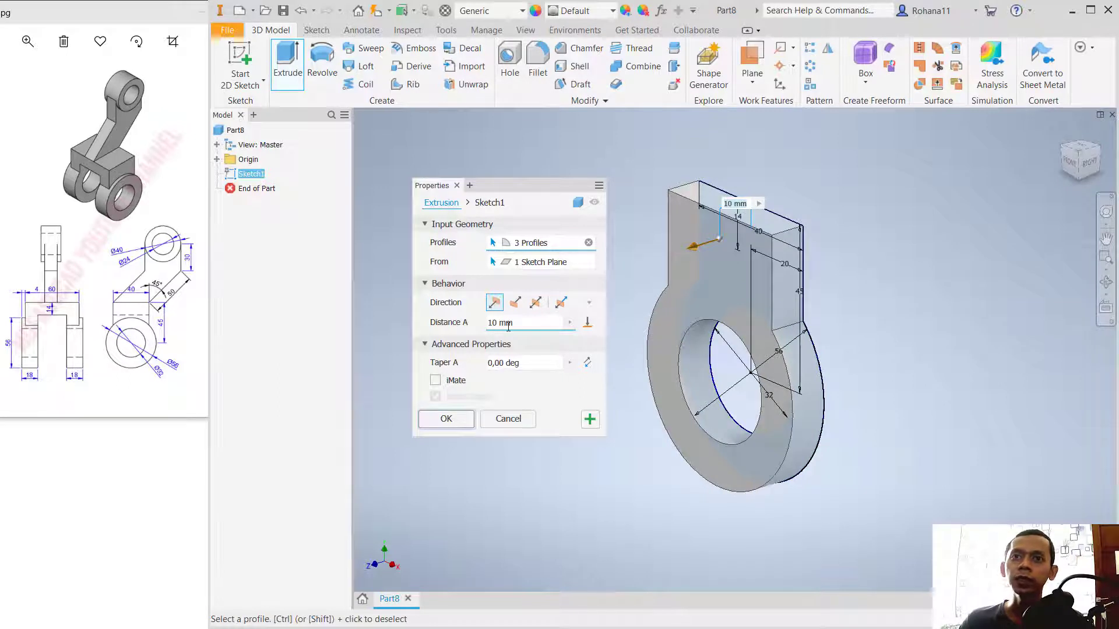
{"action": "type", "text": "14"}
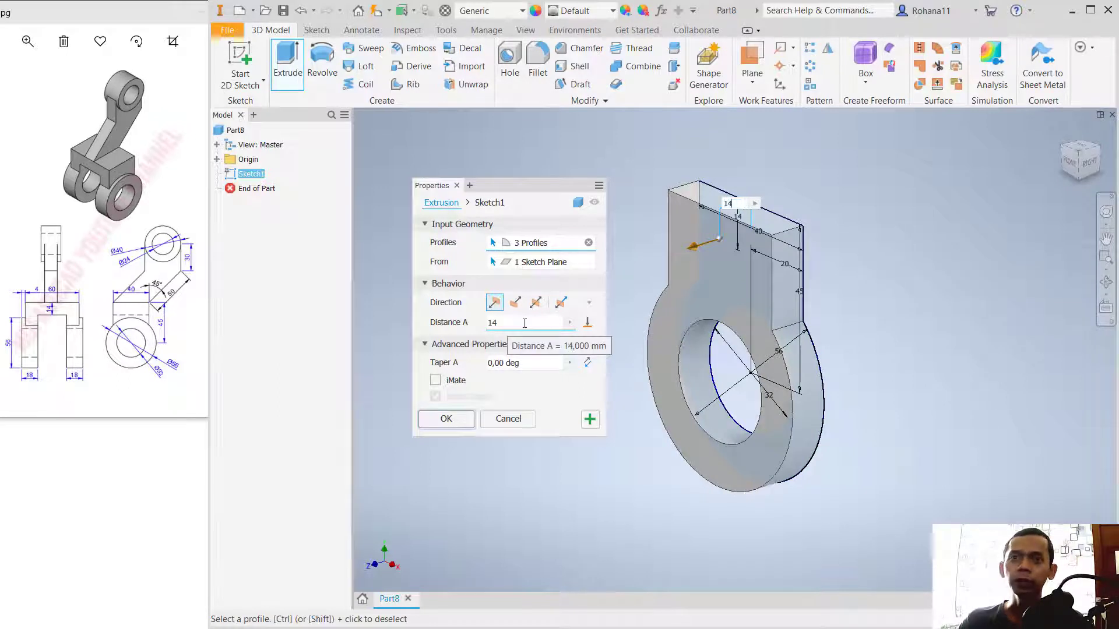
{"action": "left_click", "coordinate": [451, 422]}
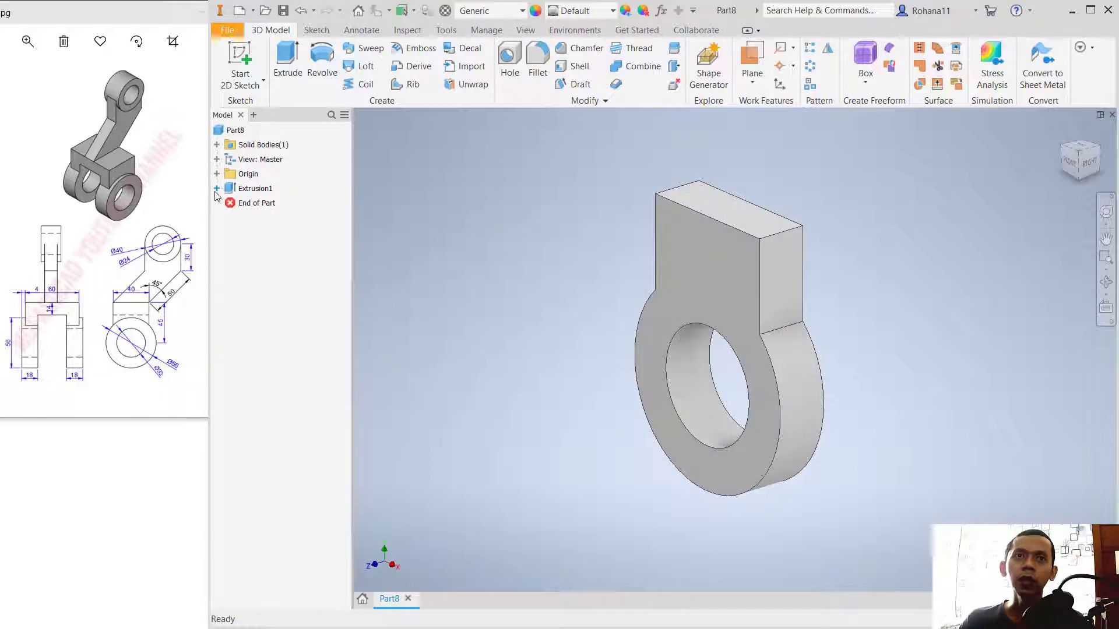
Step: Make the sketch used by the first extrusion visible again
{"action": "left_click", "coordinate": [217, 188]}
{"action": "right_click", "coordinate": [257, 202]}
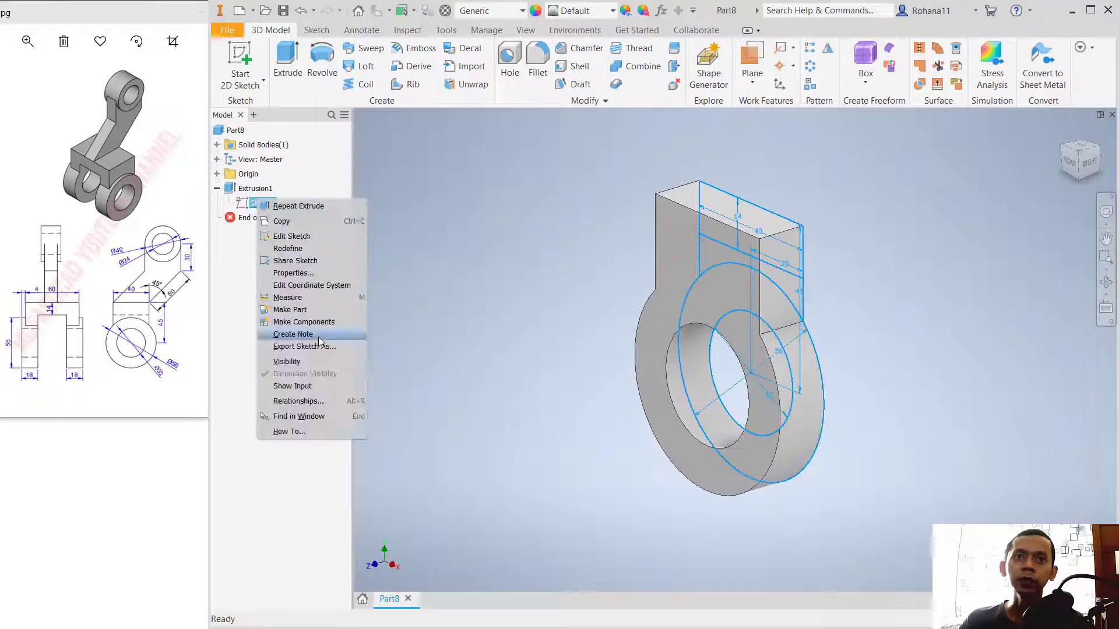
{"action": "left_click", "coordinate": [287, 361]}
Step: Extrude the ring profile 4 mm outward from the plate's sketch-side face, joined to the existing body
{"action": "mouse_move", "coordinate": [595, 365]}
{"action": "middle_mouse_down", "text": "shift"}
{"action": "mouse_move", "coordinate": [527, 329]}
{"action": "mouse_move", "coordinate": [477, 355]}
{"action": "middle_mouse_up", "text": "shift"}
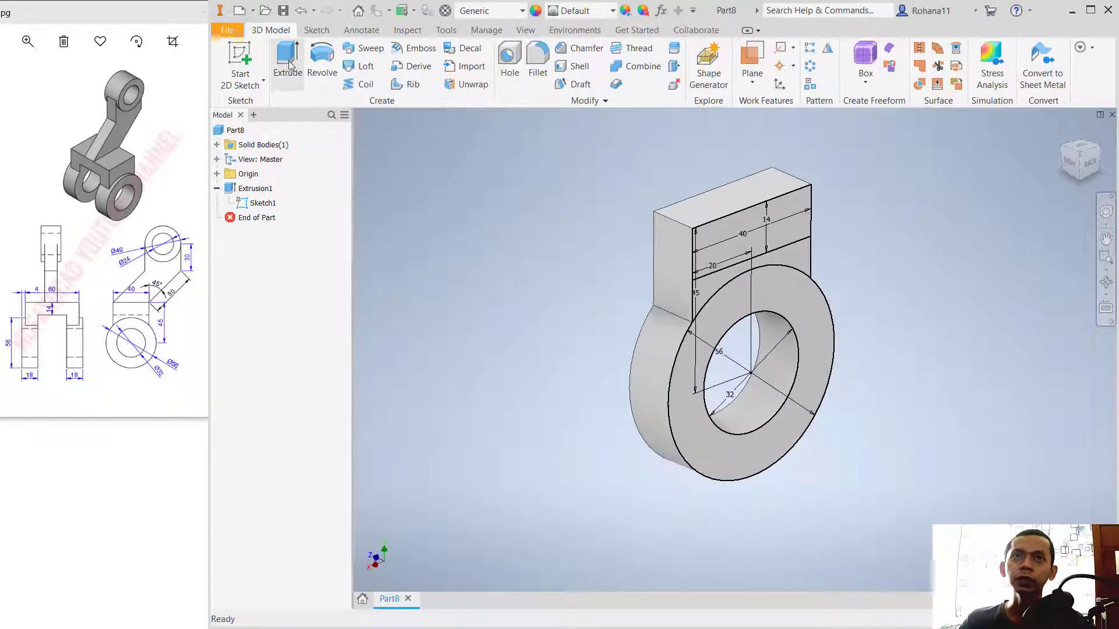
{"action": "left_click", "coordinate": [287, 61]}
{"action": "left_click", "coordinate": [803, 301]}
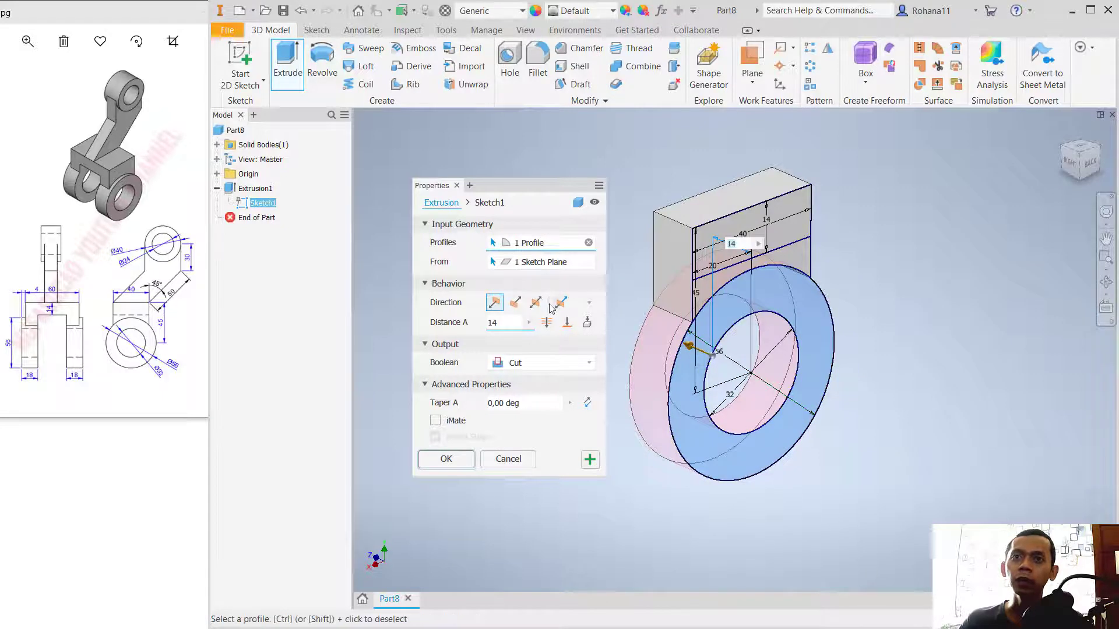
{"action": "left_click", "coordinate": [526, 361]}
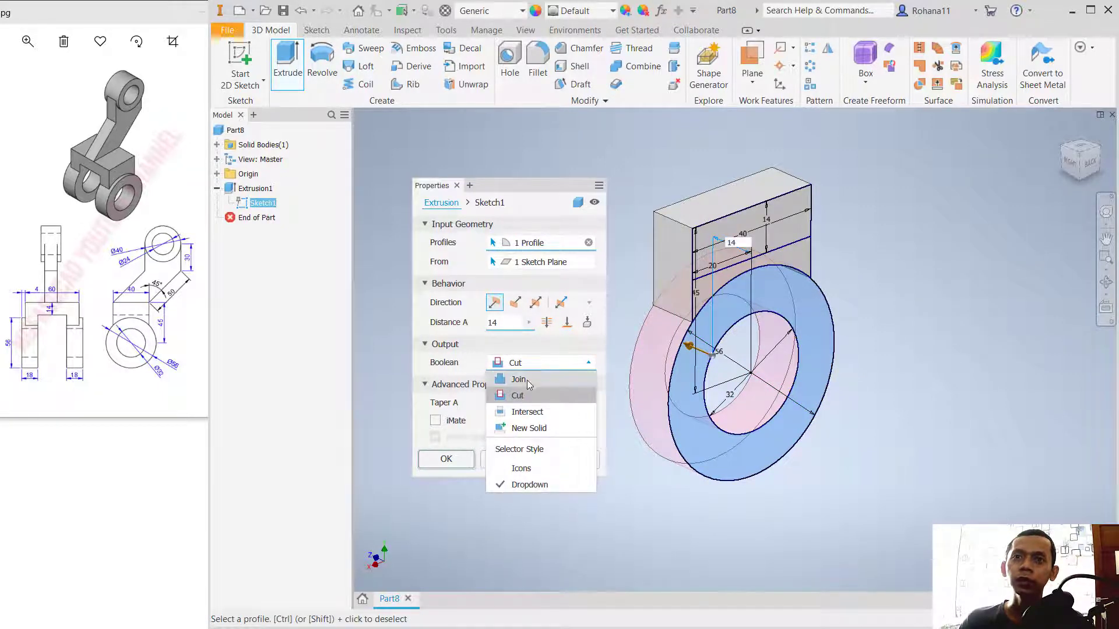
{"action": "left_click", "coordinate": [524, 379]}
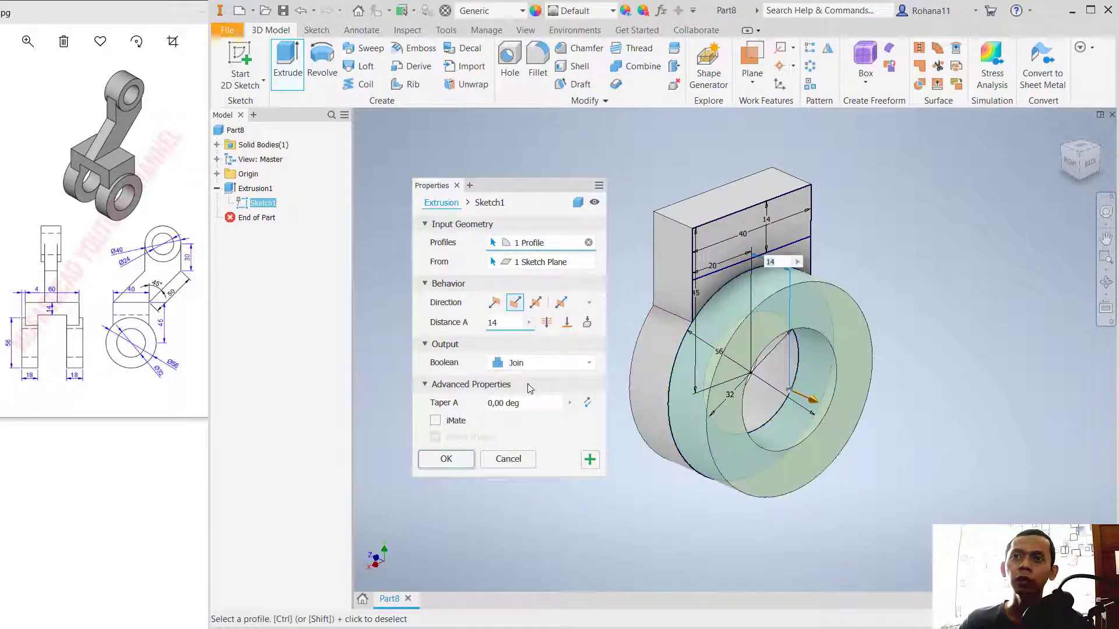
{"action": "left_click", "coordinate": [512, 321]}
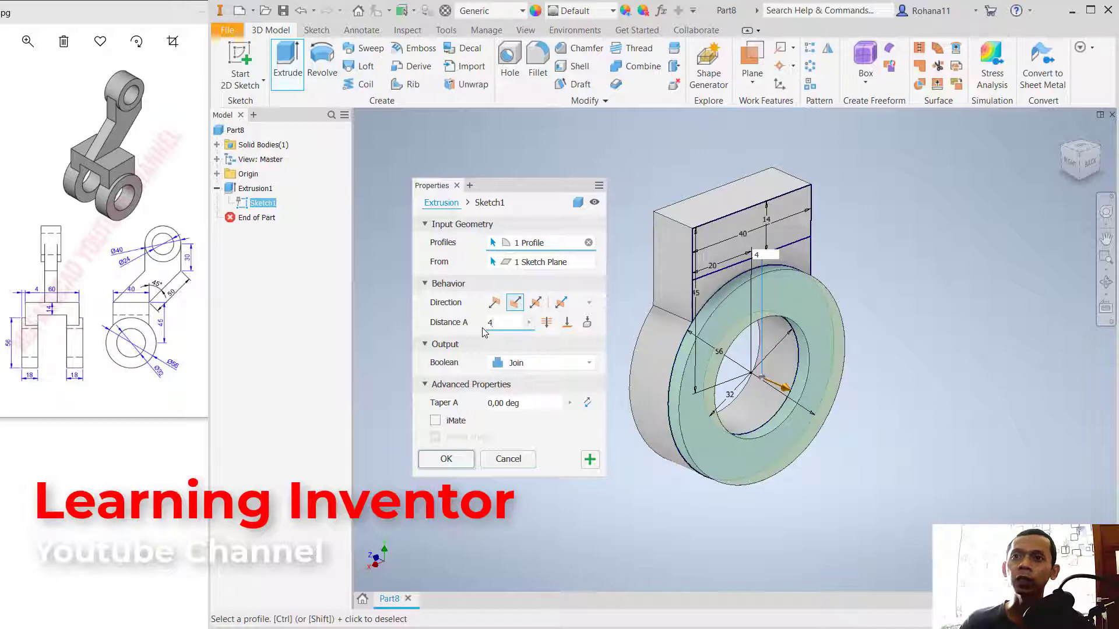
{"action": "key", "text": "Return"}
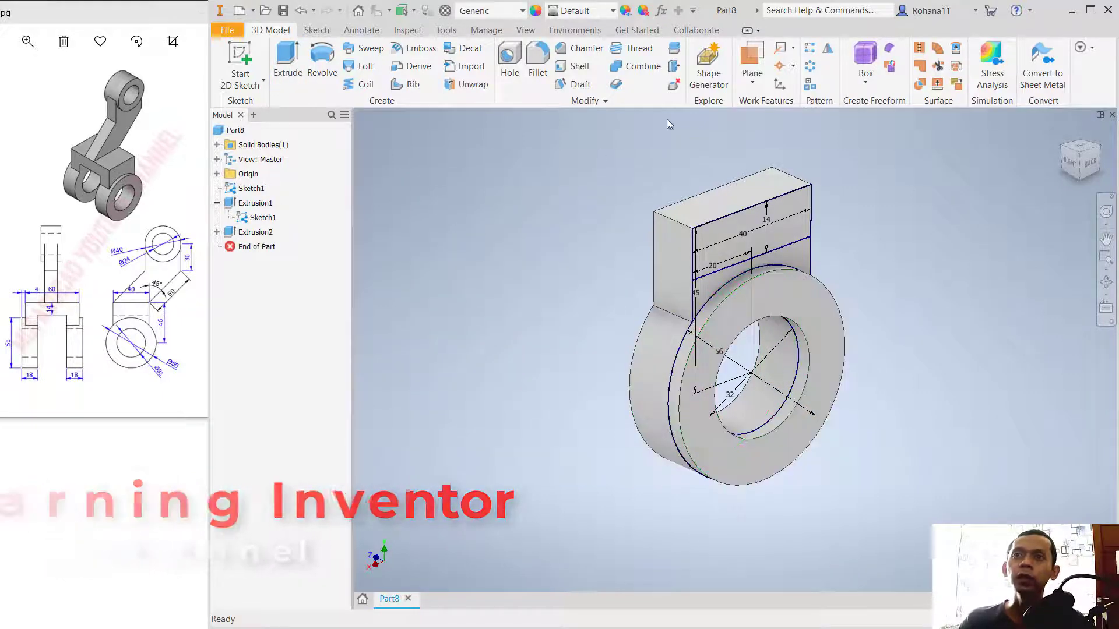
Step: Extrude the 40 by 14 mm rectangle 60 mm back through the plate as a new solid
{"action": "middle_click_drag", "start_coordinate": [890, 159], "coordinate": [889, 222]}
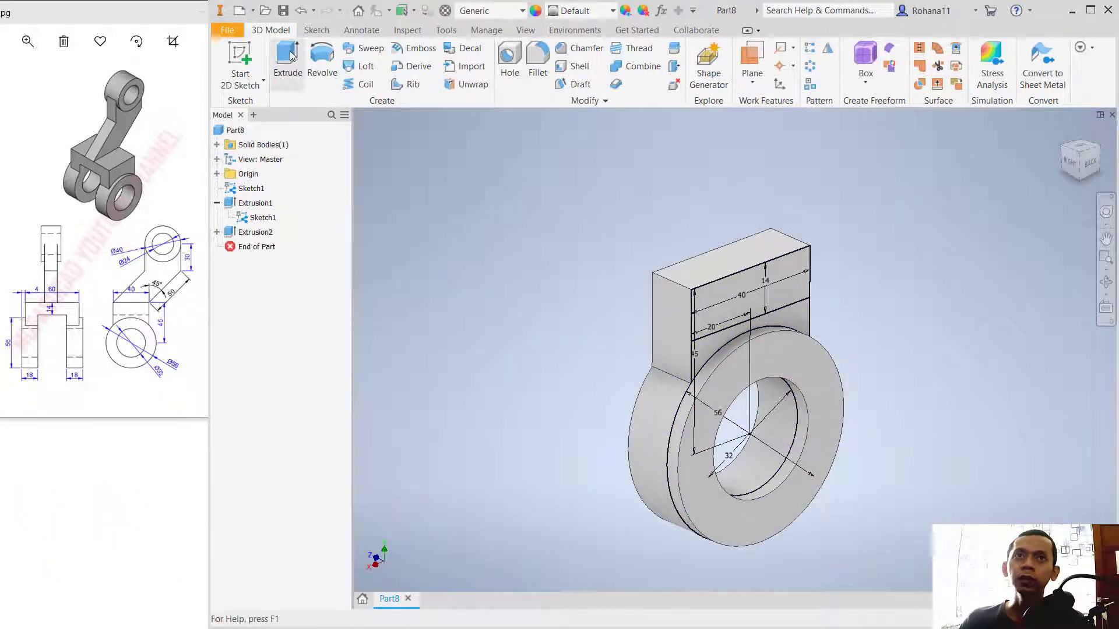
{"action": "left_click", "coordinate": [292, 56]}
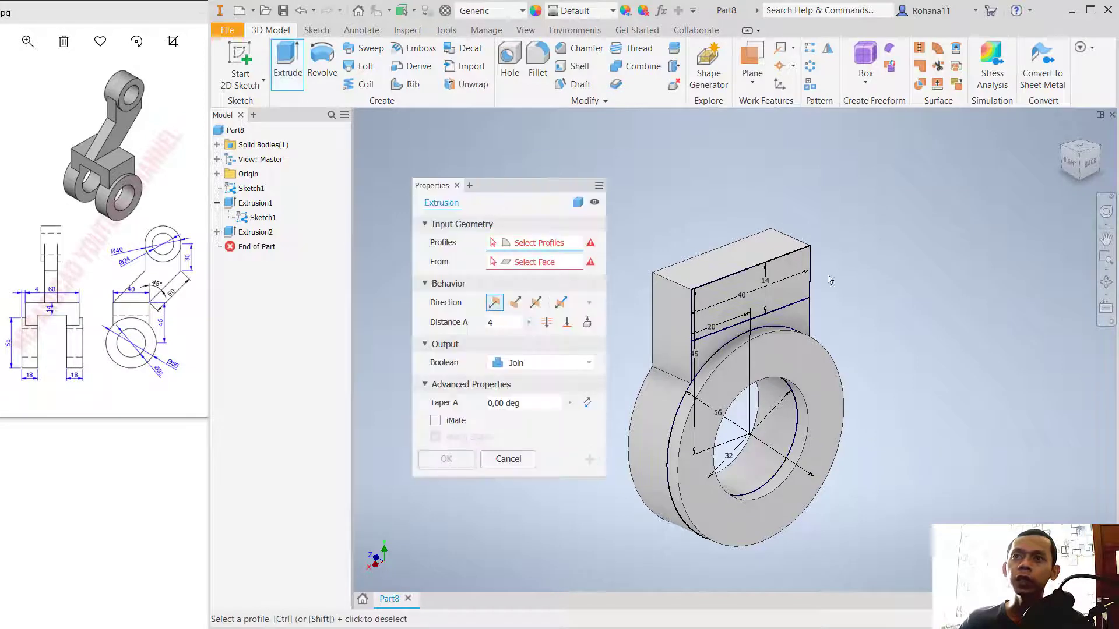
{"action": "left_click", "coordinate": [797, 295]}
{"action": "middle_click_drag", "start_coordinate": [882, 225], "coordinate": [939, 246]}
{"action": "left_click", "coordinate": [518, 361]}
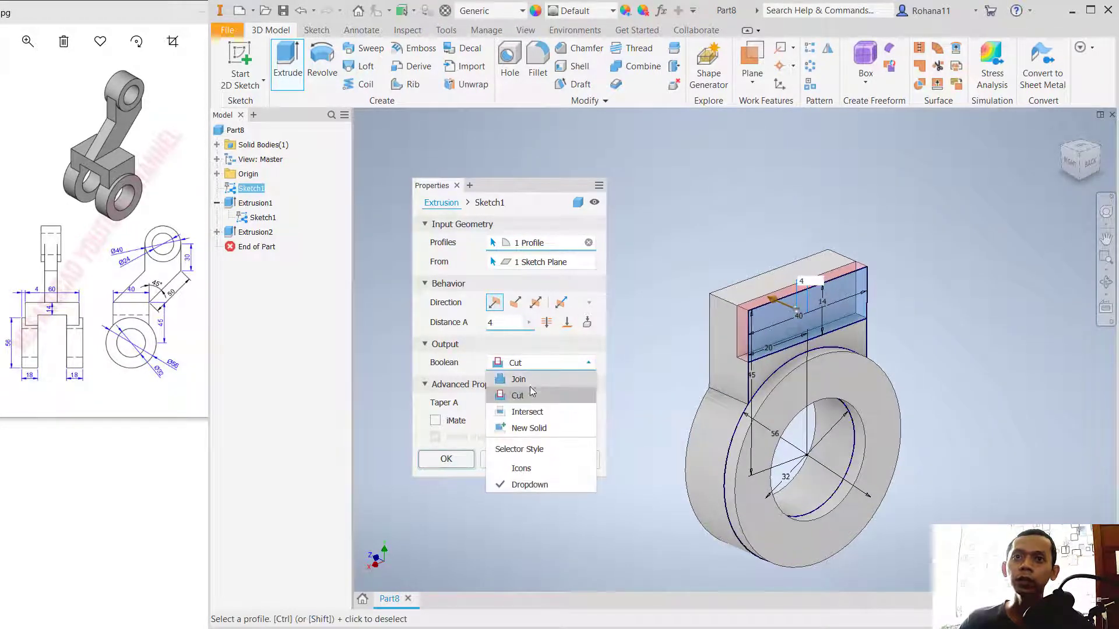
{"action": "left_click", "coordinate": [532, 429]}
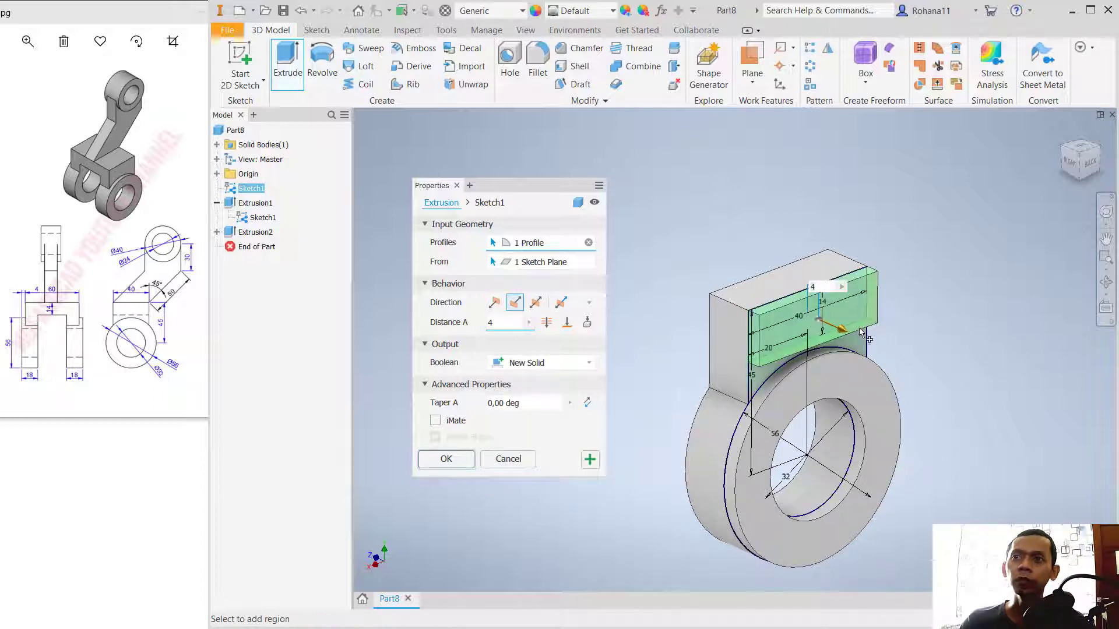
{"action": "left_click_drag", "start_coordinate": [843, 331], "coordinate": [701, 259]}
{"action": "type", "text": "60"}
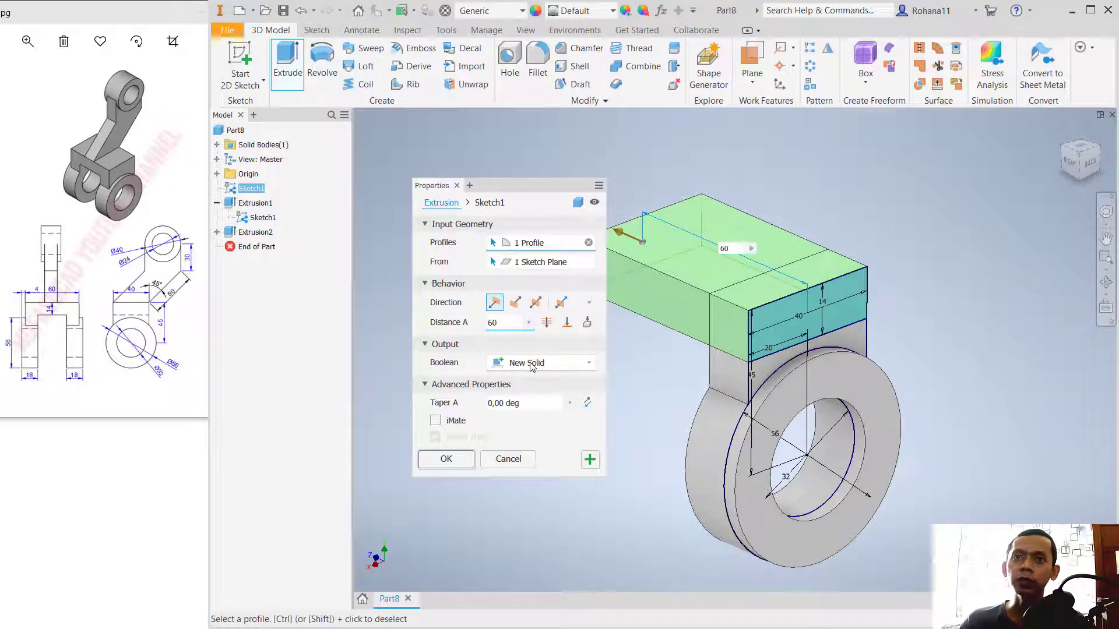
{"action": "left_click", "coordinate": [446, 460]}
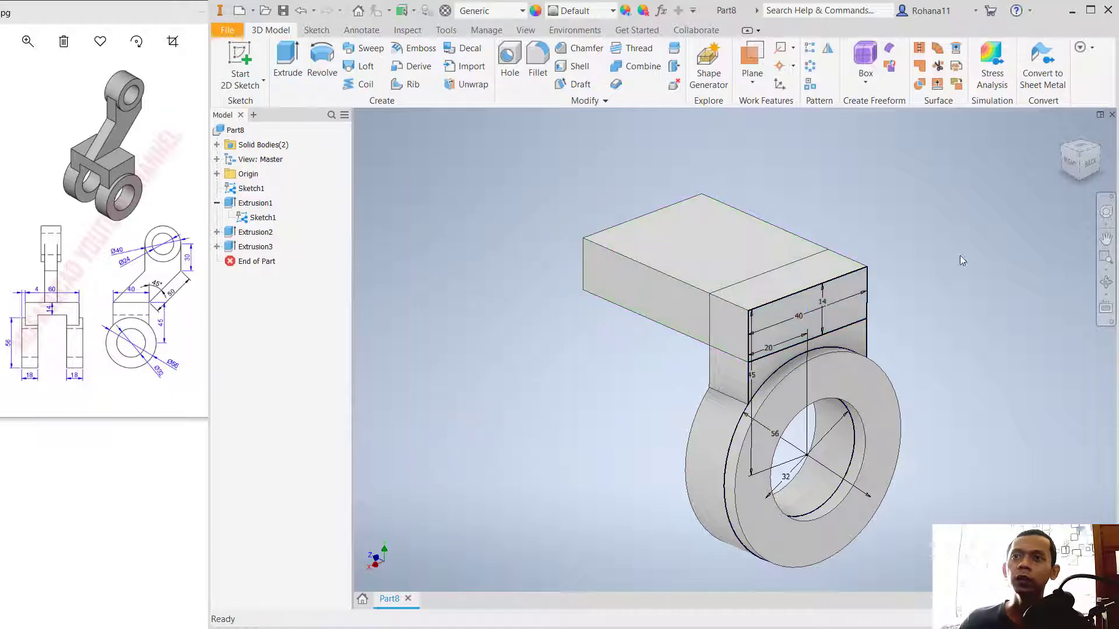
Step: Create a work plane offset -30 mm from the flat sketch-side face of the block above the ring
{"action": "middle_click_drag", "start_coordinate": [960, 255], "coordinate": [917, 242]}
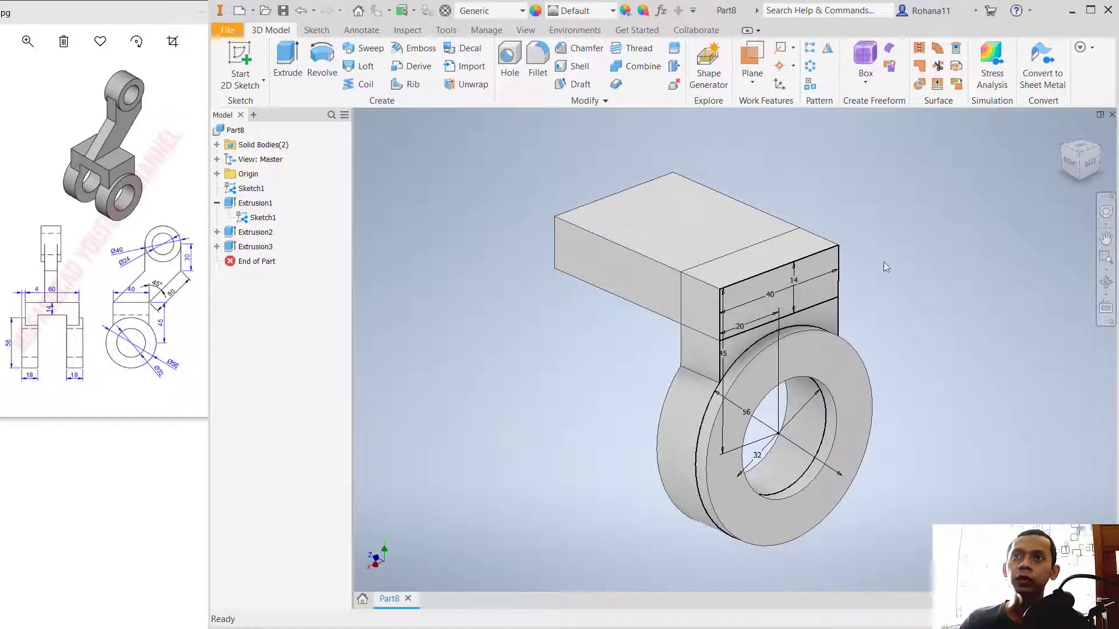
{"action": "left_click", "coordinate": [751, 79]}
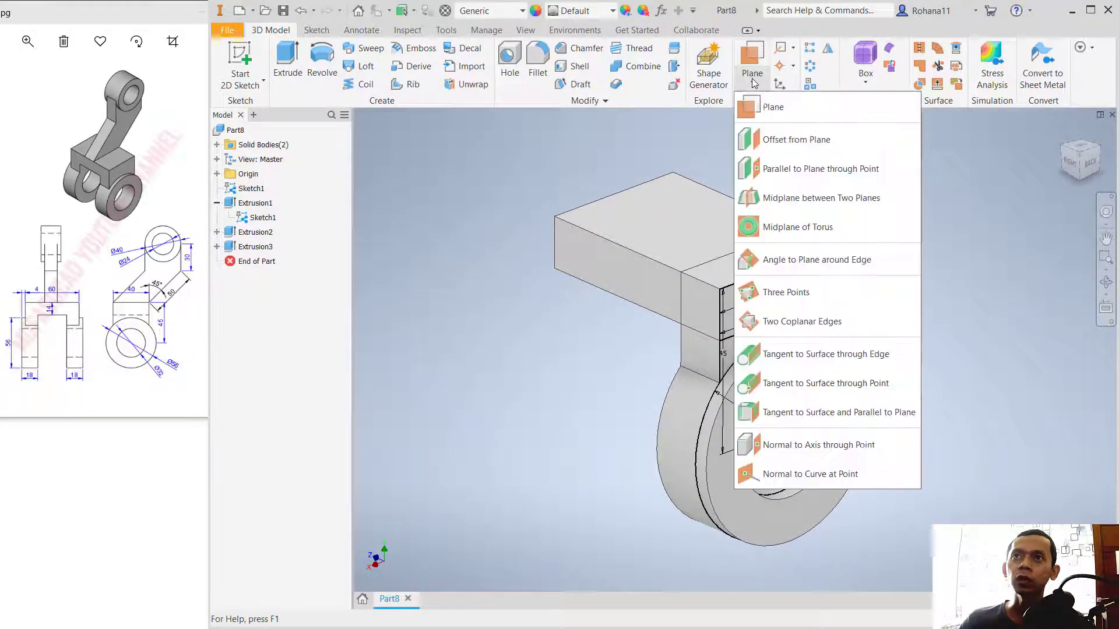
{"action": "left_click", "coordinate": [770, 142]}
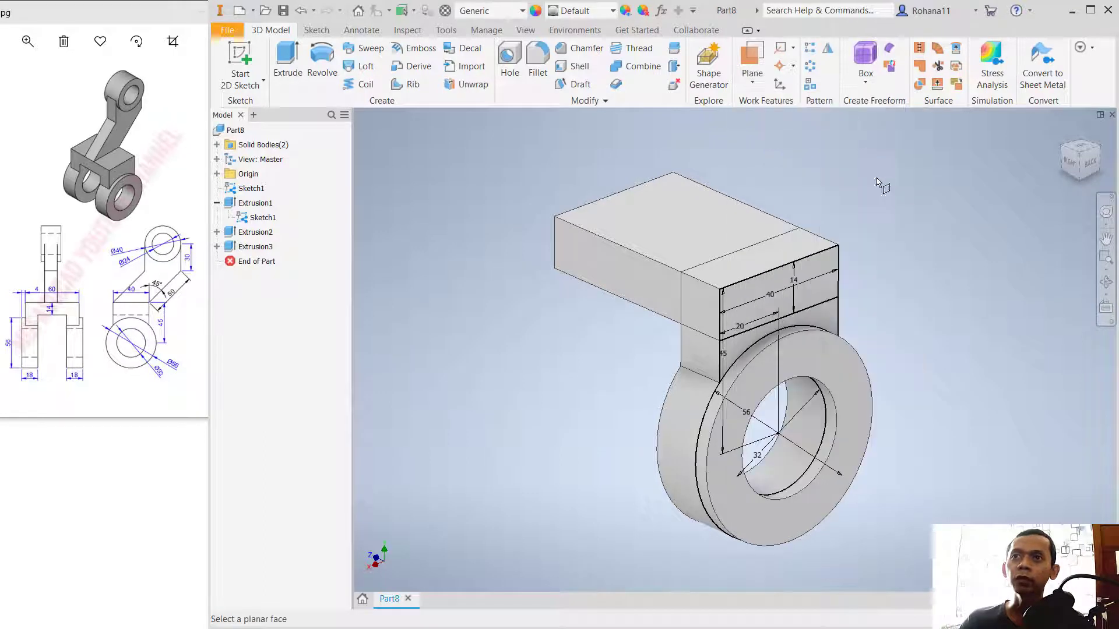
{"action": "left_click", "coordinate": [821, 281]}
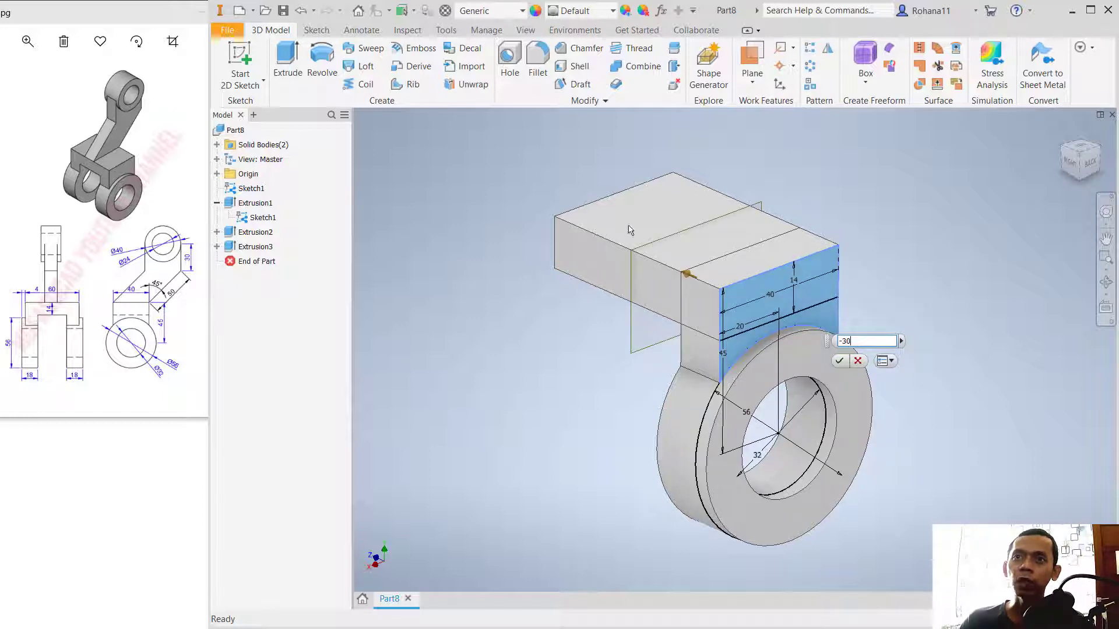
{"action": "left_click", "coordinate": [839, 361]}
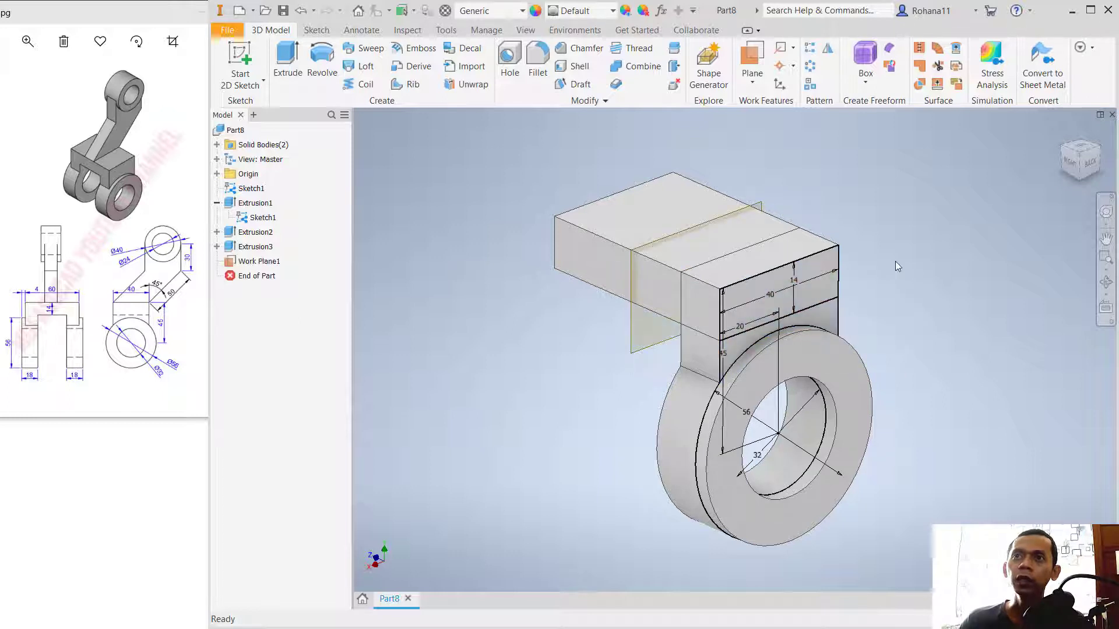
Step: Mirror the leg plate and ring extrusions about the offset work plane to create the second fork leg
{"action": "left_click", "coordinate": [827, 49]}
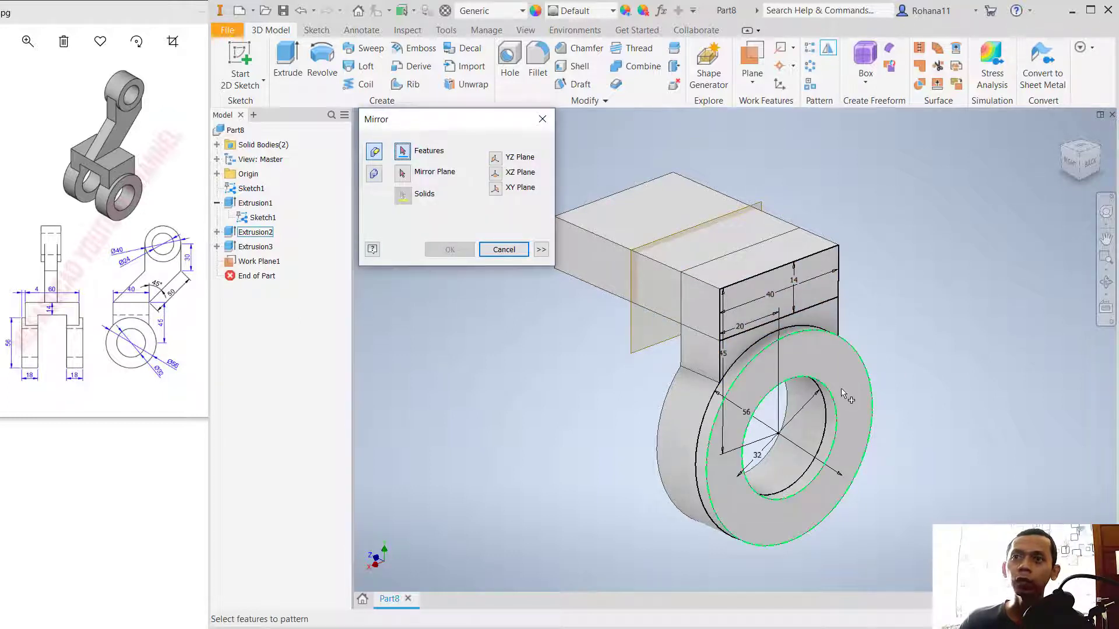
{"action": "left_click", "coordinate": [694, 419]}
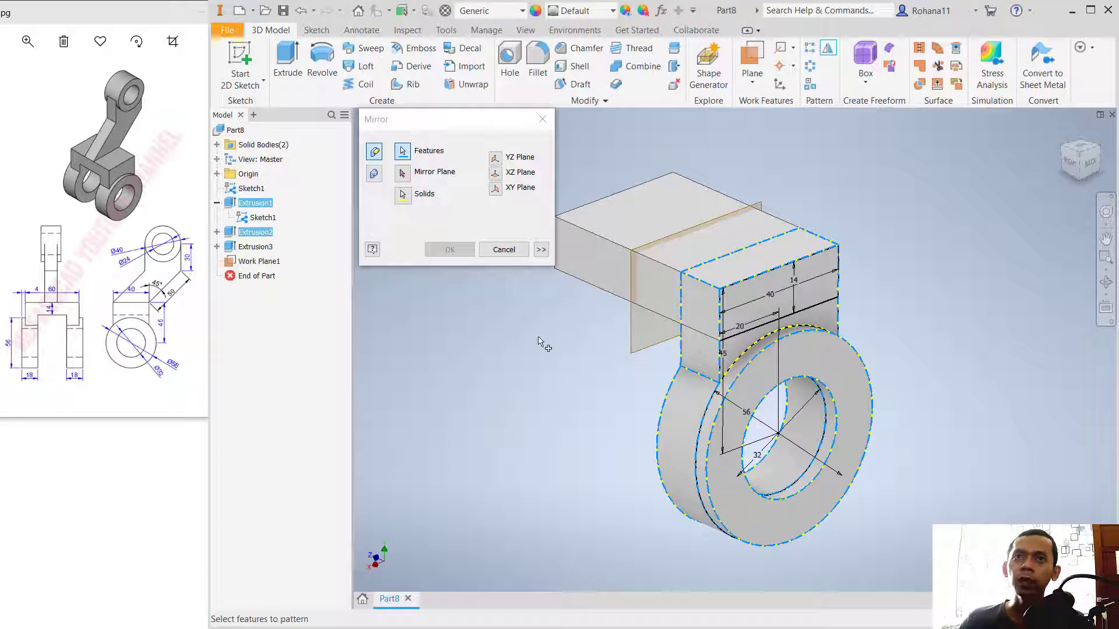
{"action": "left_click", "coordinate": [402, 173]}
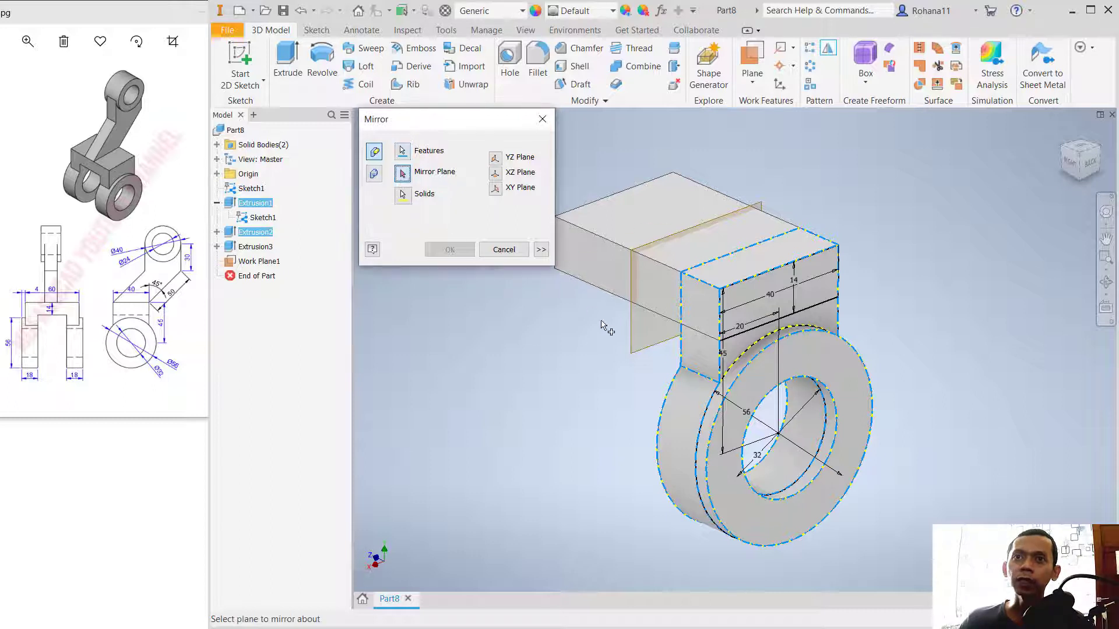
{"action": "left_click", "coordinate": [637, 340]}
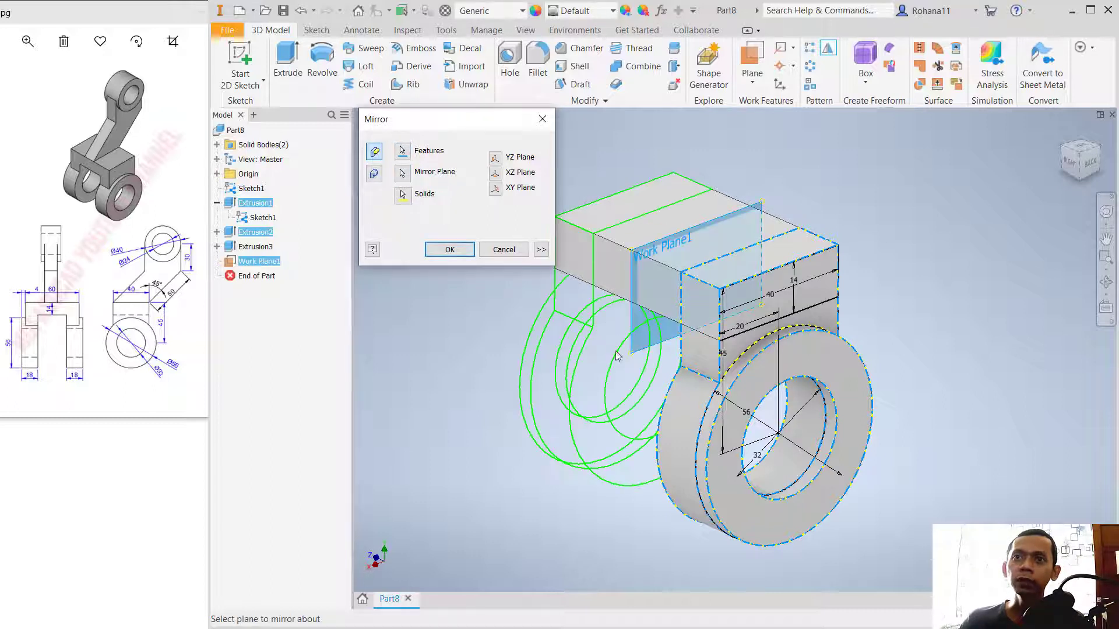
{"action": "left_click", "coordinate": [444, 251]}
Step: Sketch on the mid work plane a sloped line about 55 mm long from the crossbar's upper corner, continued by a vertical line about 33 mm
{"action": "mouse_move", "coordinate": [632, 461]}
{"action": "middle_mouse_down", "text": "shift"}
{"action": "mouse_move", "coordinate": [724, 442]}
{"action": "mouse_move", "coordinate": [605, 457]}
{"action": "middle_mouse_up", "text": "shift"}
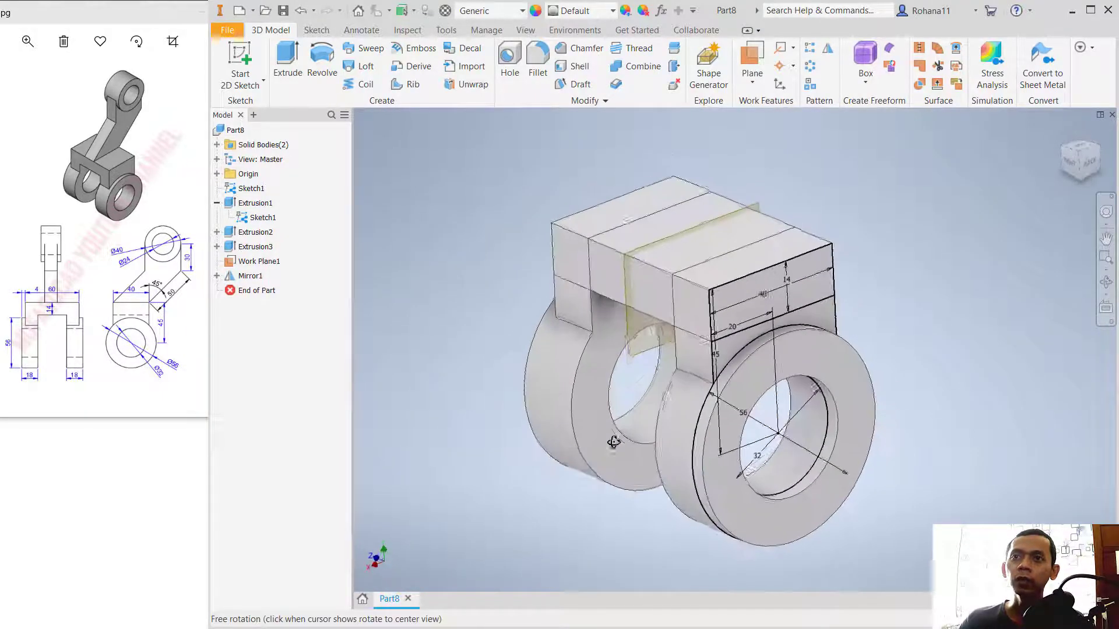
{"action": "left_click", "coordinate": [246, 51]}
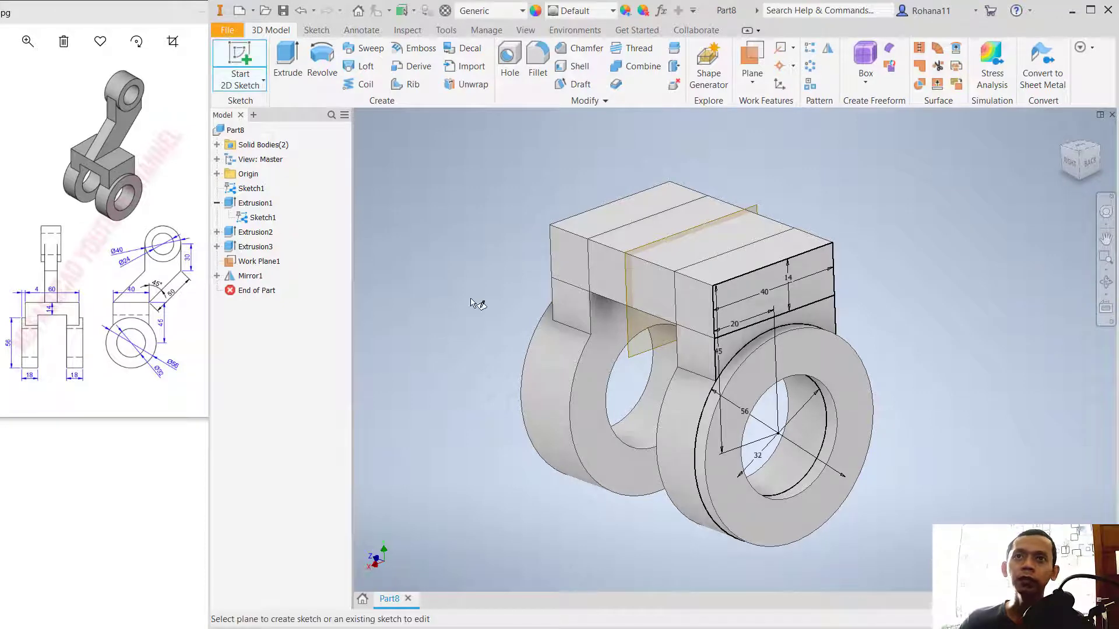
{"action": "left_click", "coordinate": [633, 352]}
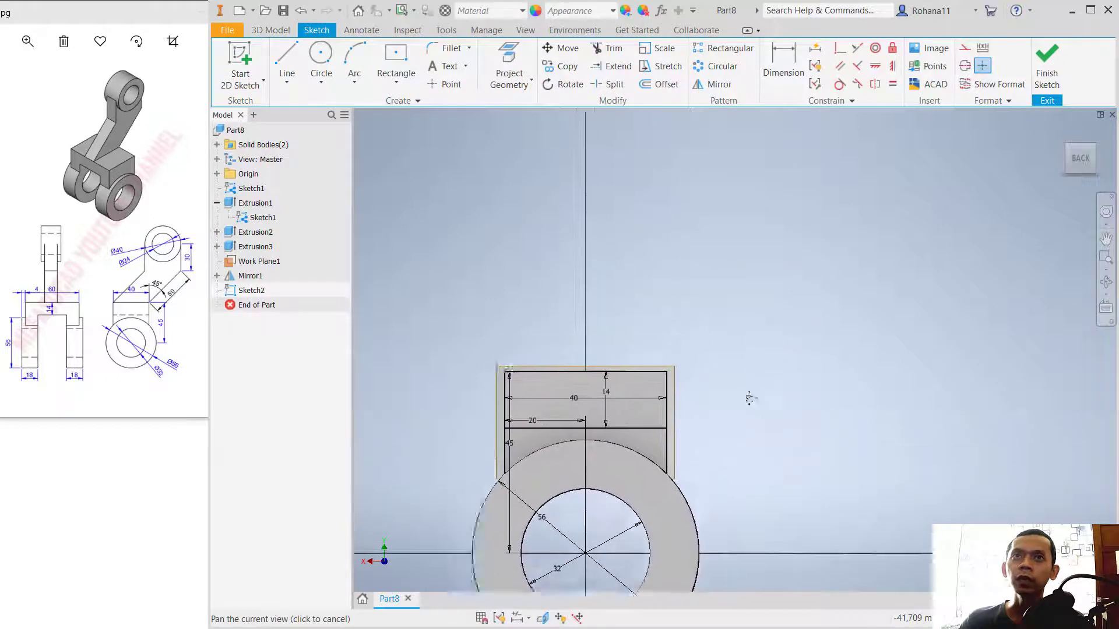
{"action": "left_click", "coordinate": [286, 59]}
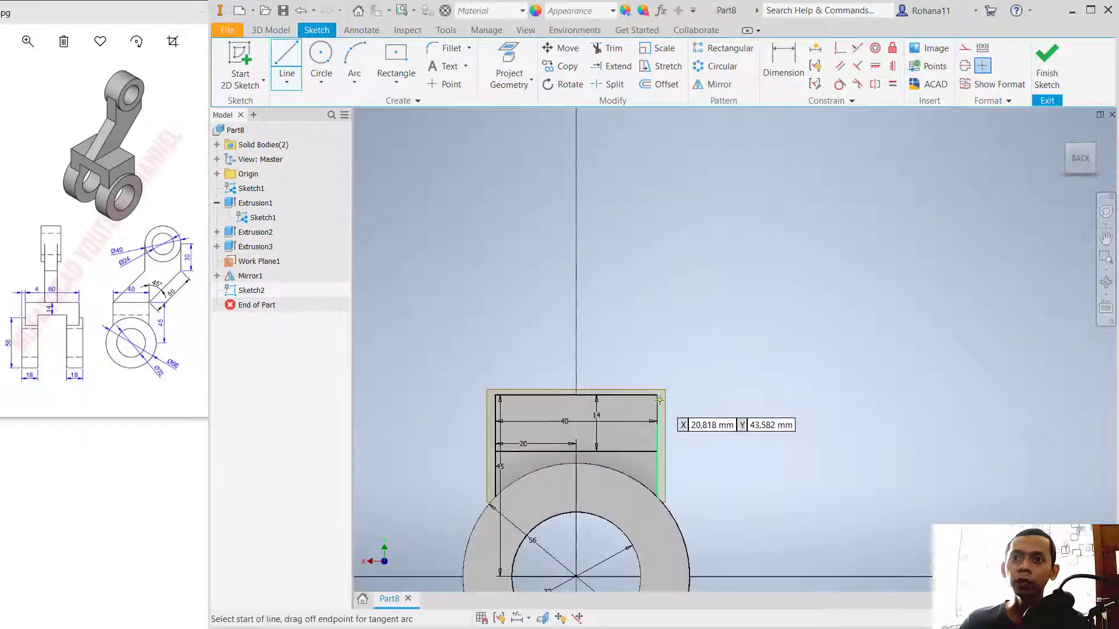
{"action": "left_click", "coordinate": [657, 394]}
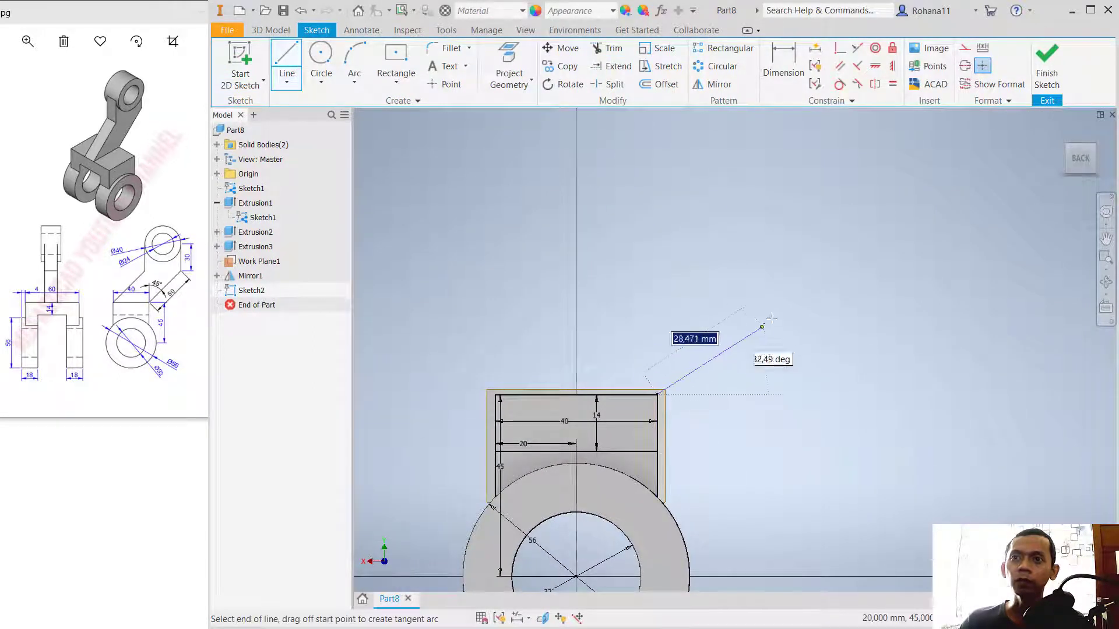
{"action": "left_click", "coordinate": [833, 256]}
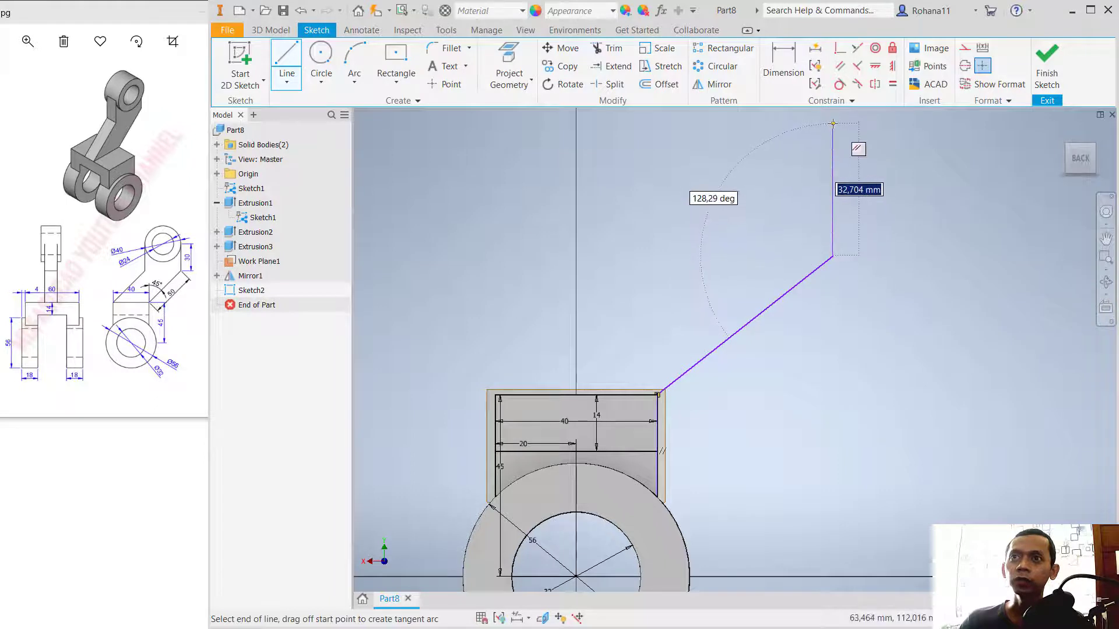
{"action": "left_click", "coordinate": [833, 124]}
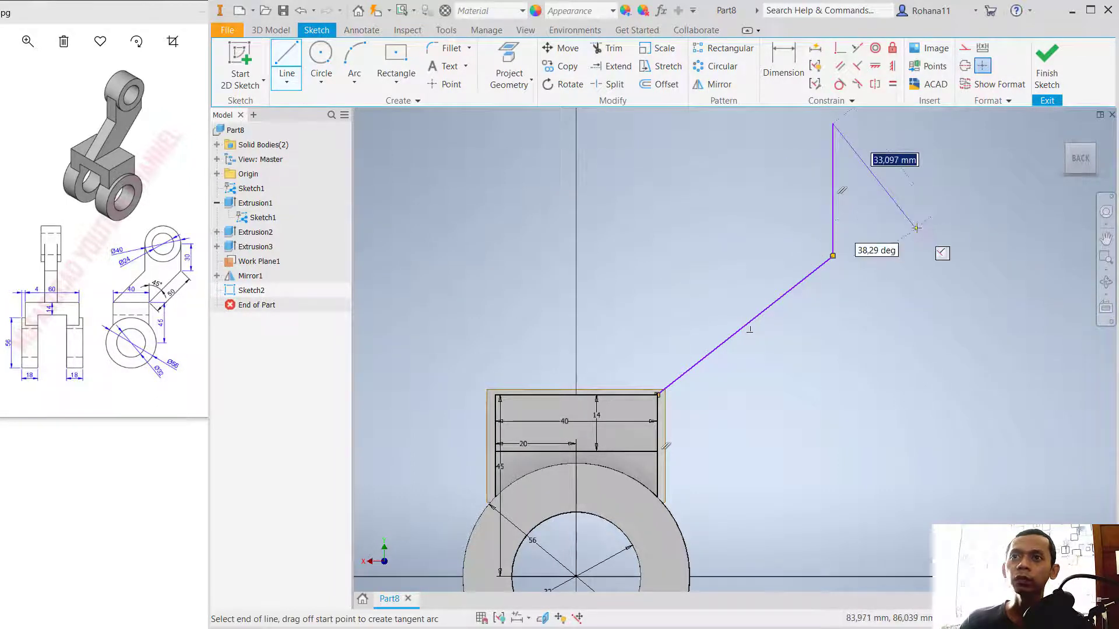
{"action": "key", "text": "Escape"}
Step: Dimension the sloped line and the vertical line of the arm path to 50 mm each
{"action": "key", "text": "d"}
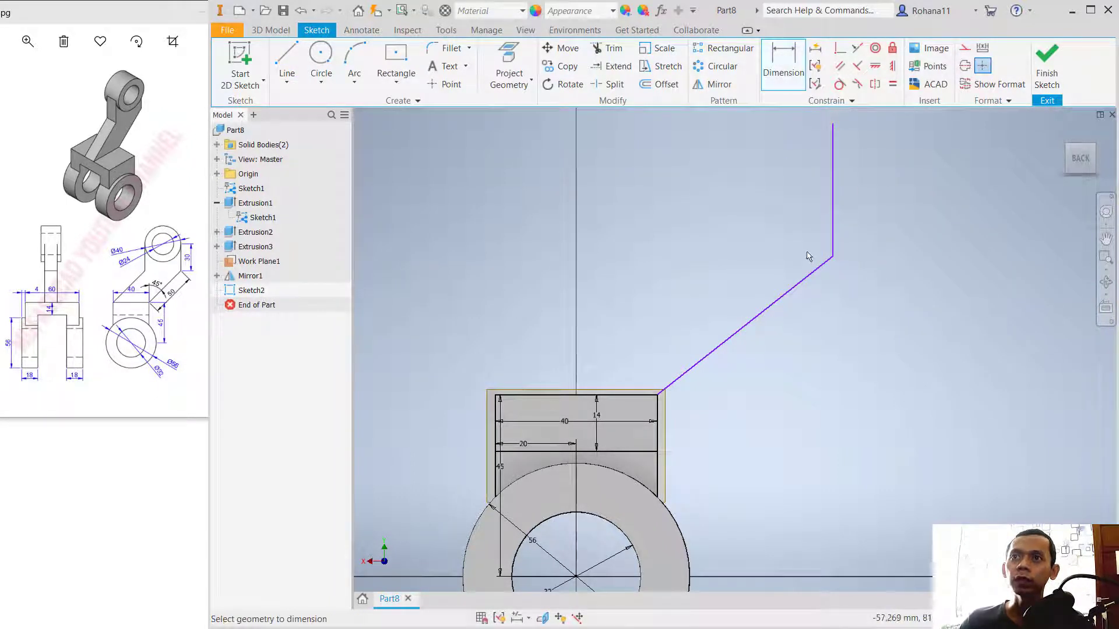
{"action": "left_click", "coordinate": [798, 293]}
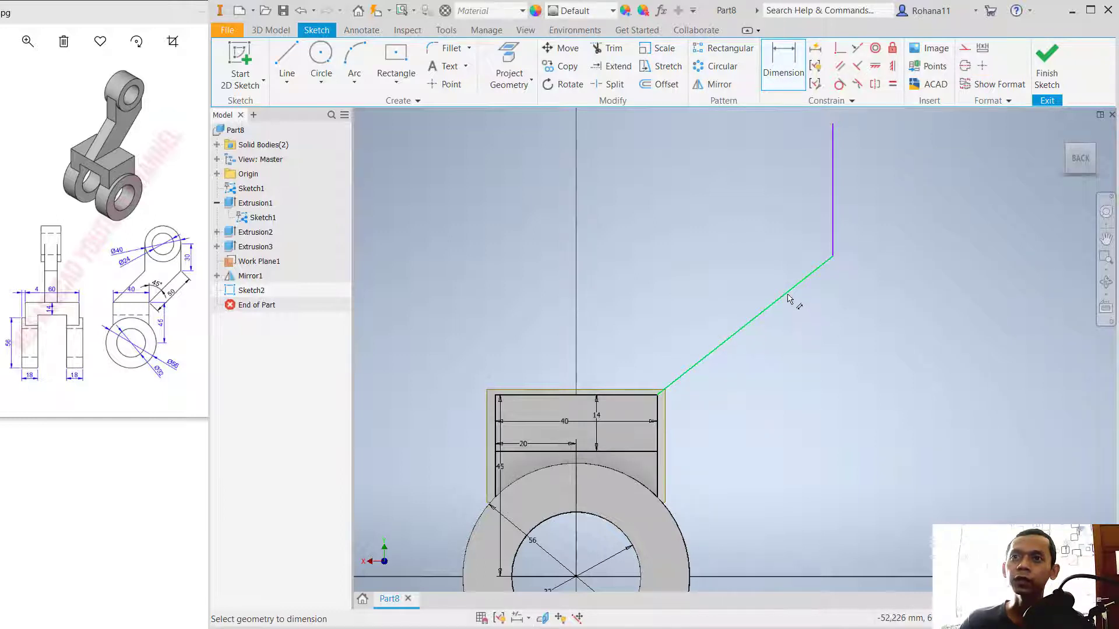
{"action": "left_click", "coordinate": [796, 325]}
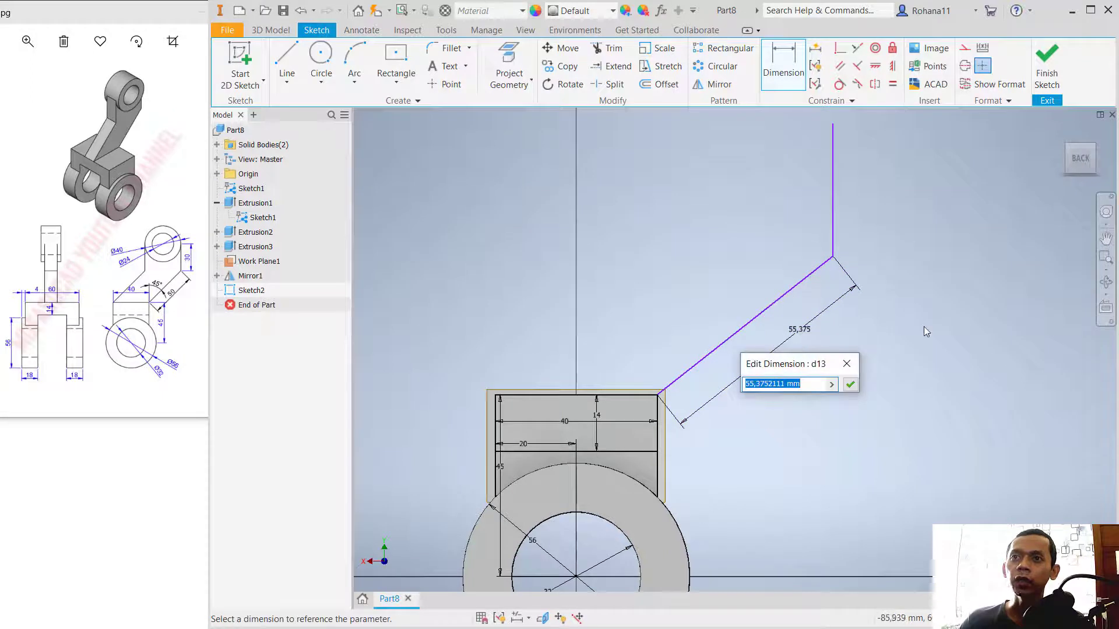
{"action": "type", "text": "50"}
{"action": "key", "text": "Return"}
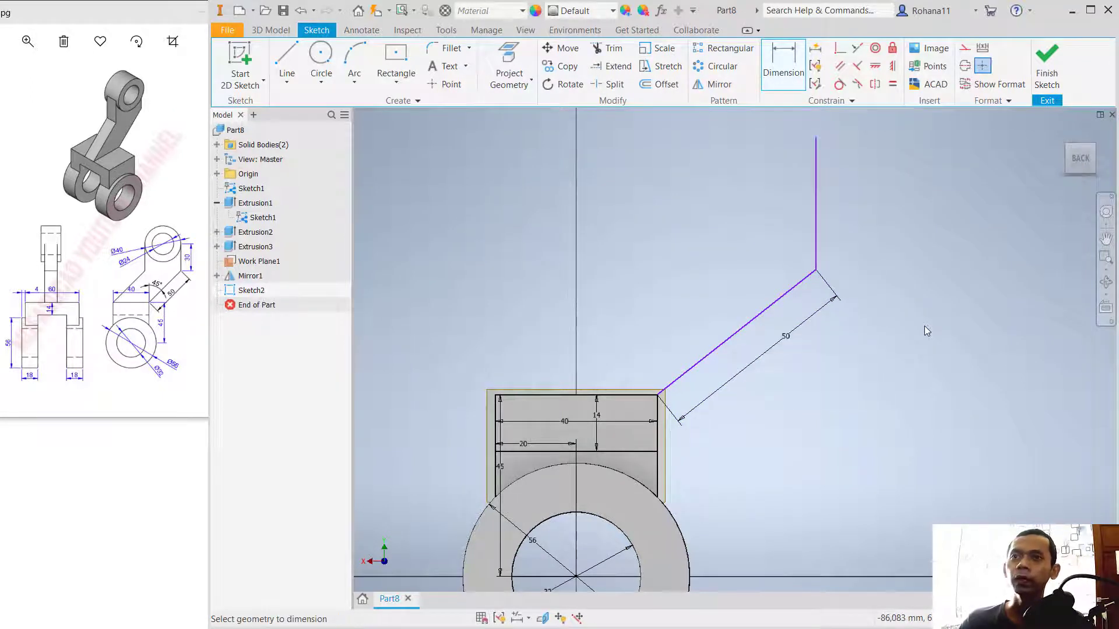
{"action": "left_click", "coordinate": [814, 217]}
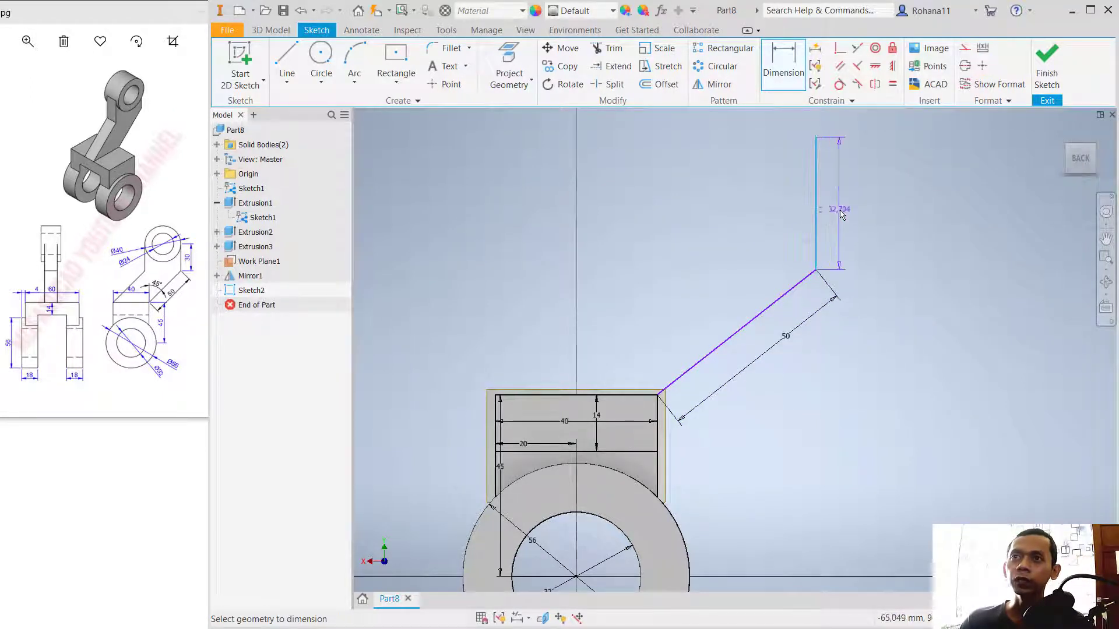
{"action": "left_click", "coordinate": [839, 209]}
{"action": "type", "text": "50"}
{"action": "key", "text": "Return"}
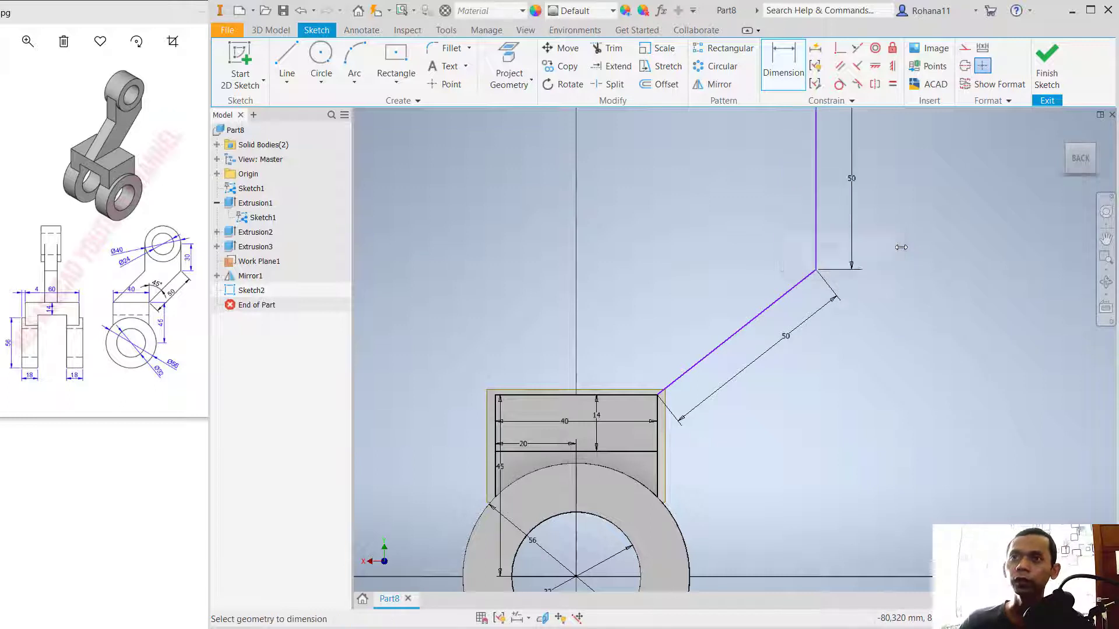
Step: Set the angle between the sloped line and the crossbar's top edge to 135 degrees and finish the sketch
{"action": "left_click", "coordinate": [710, 356]}
{"action": "left_click", "coordinate": [624, 395]}
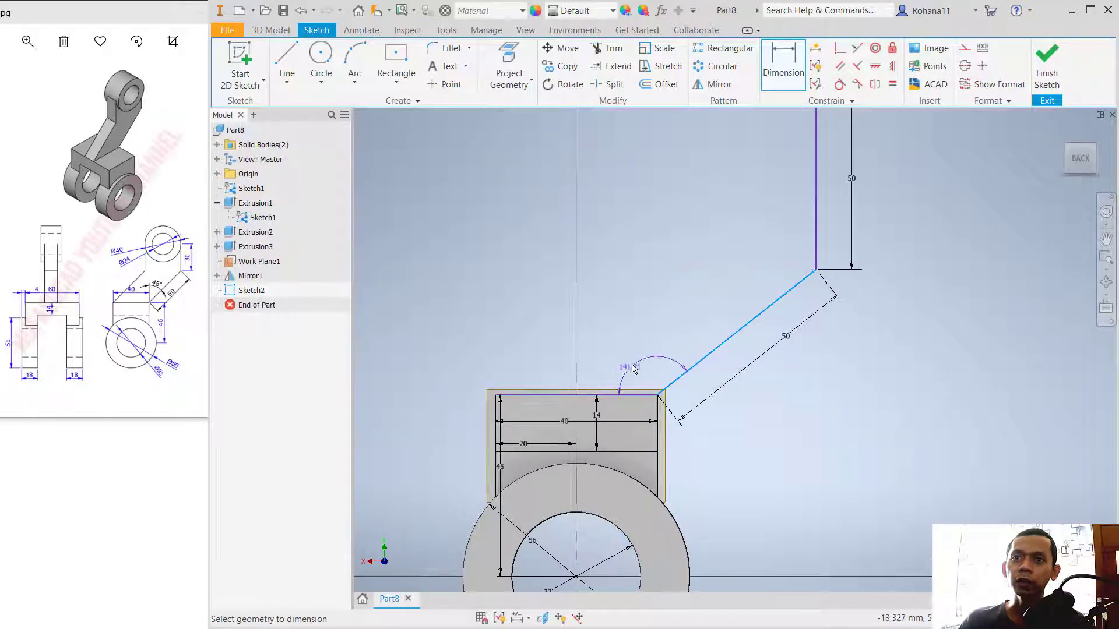
{"action": "left_click", "coordinate": [647, 343]}
{"action": "type", "text": "135"}
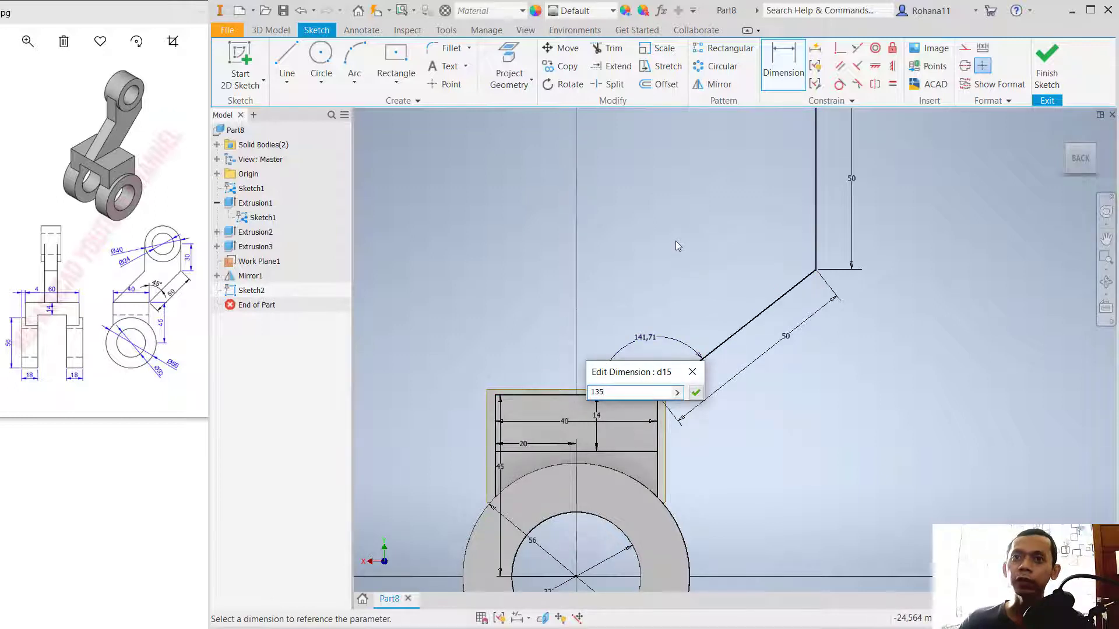
{"action": "key", "text": "Return"}
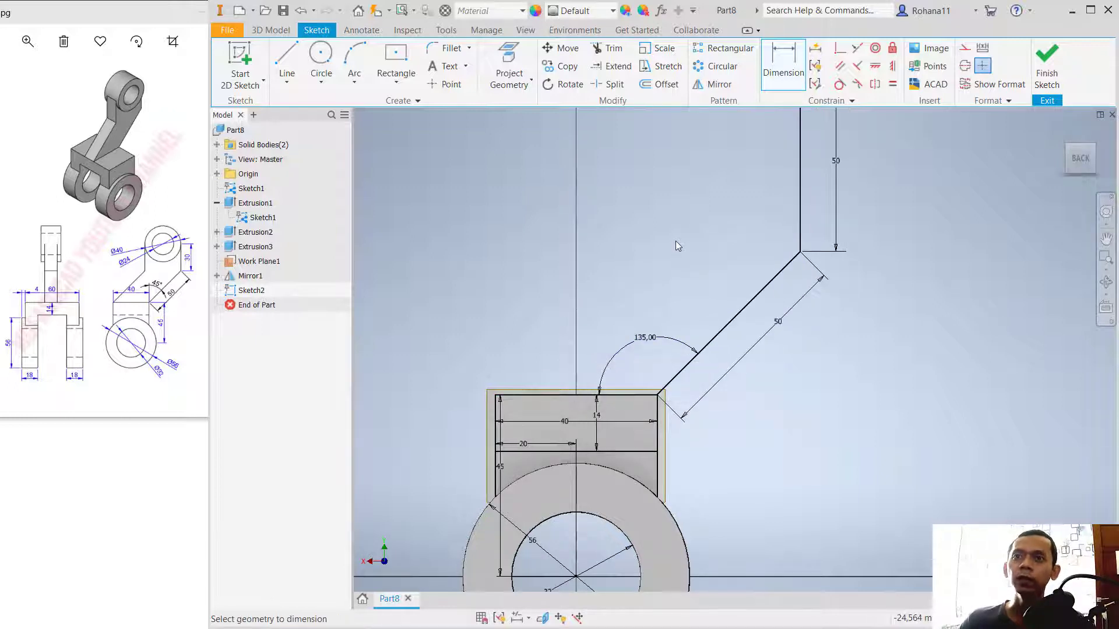
{"action": "scroll", "coordinate": [718, 271], "scroll_direction": "down", "scroll_amount": 1}
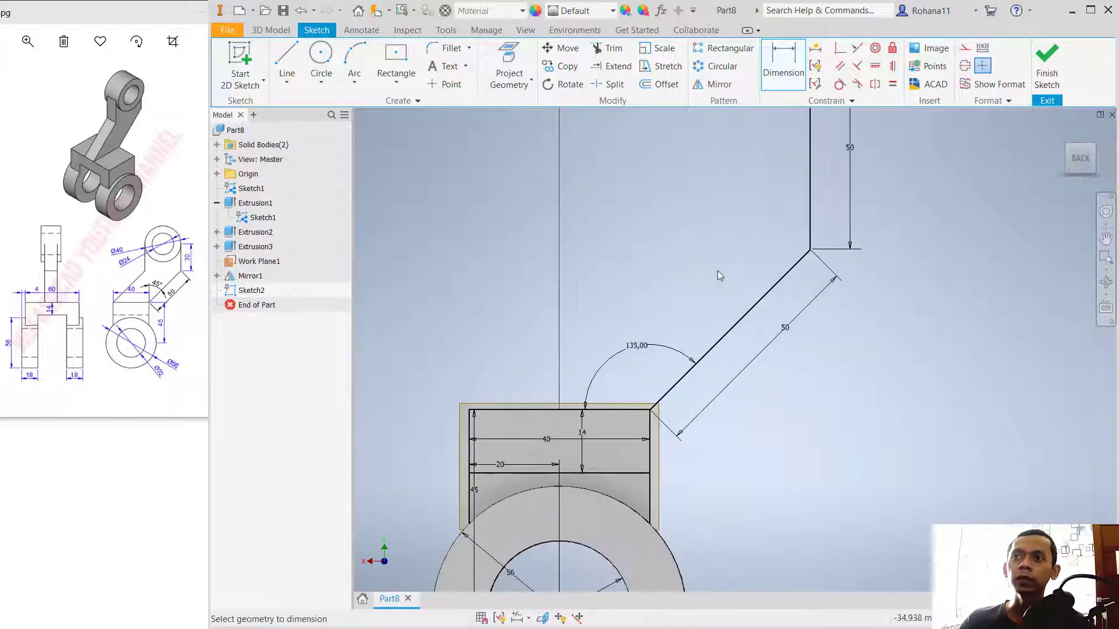
{"action": "left_click", "coordinate": [1046, 71]}
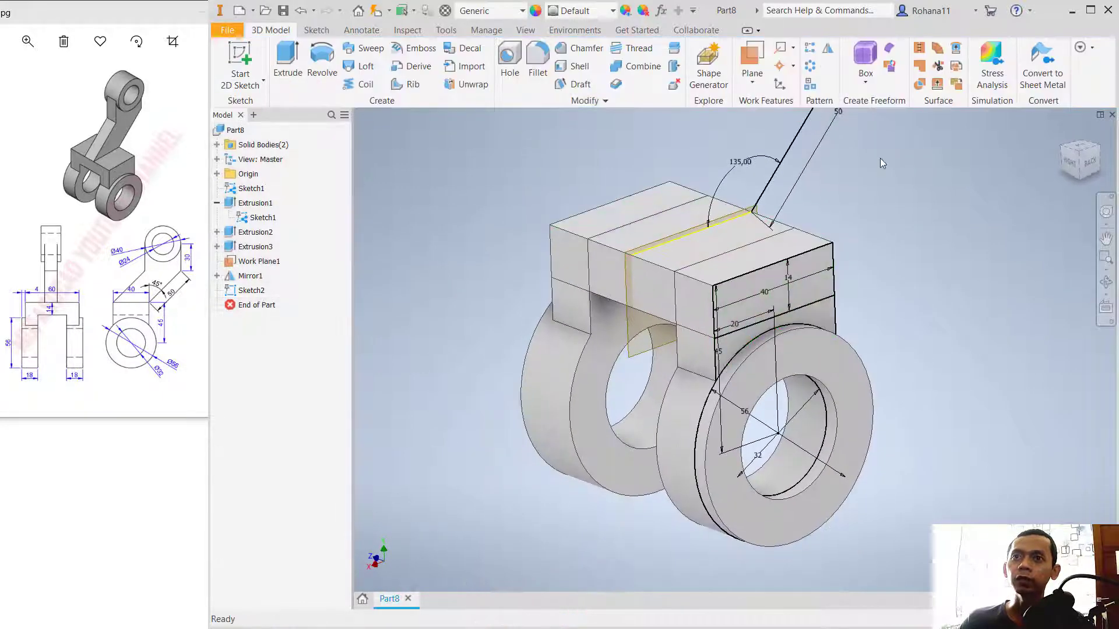
Step: Edit the arm path sketch to delete the projected top and side edges of the crossbar, keeping only the two path lines
{"action": "mouse_move", "coordinate": [879, 159]}
{"action": "middle_mouse_down"}
{"action": "mouse_move", "coordinate": [873, 265]}
{"action": "mouse_move", "coordinate": [828, 341]}
{"action": "middle_mouse_up"}
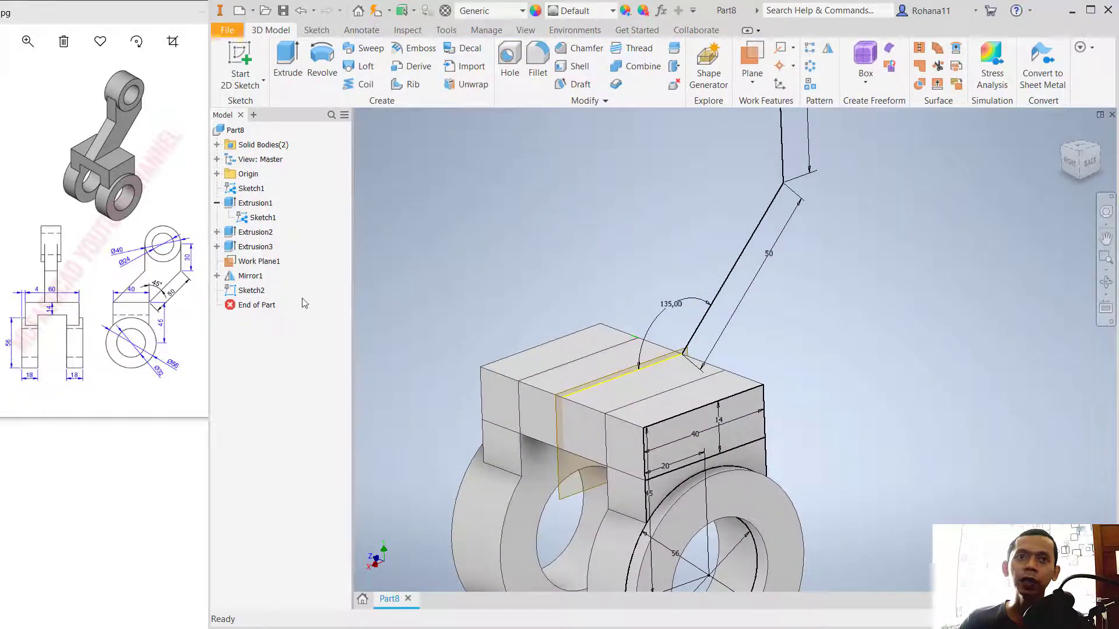
{"action": "left_click", "coordinate": [250, 290]}
{"action": "right_click", "coordinate": [247, 293]}
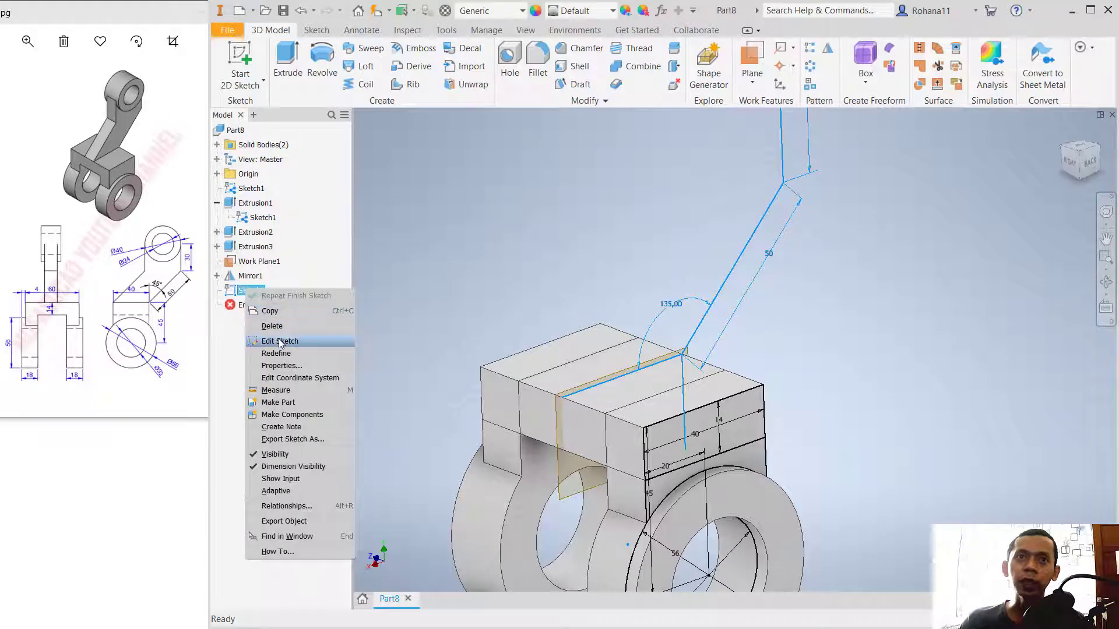
{"action": "left_click", "coordinate": [259, 340]}
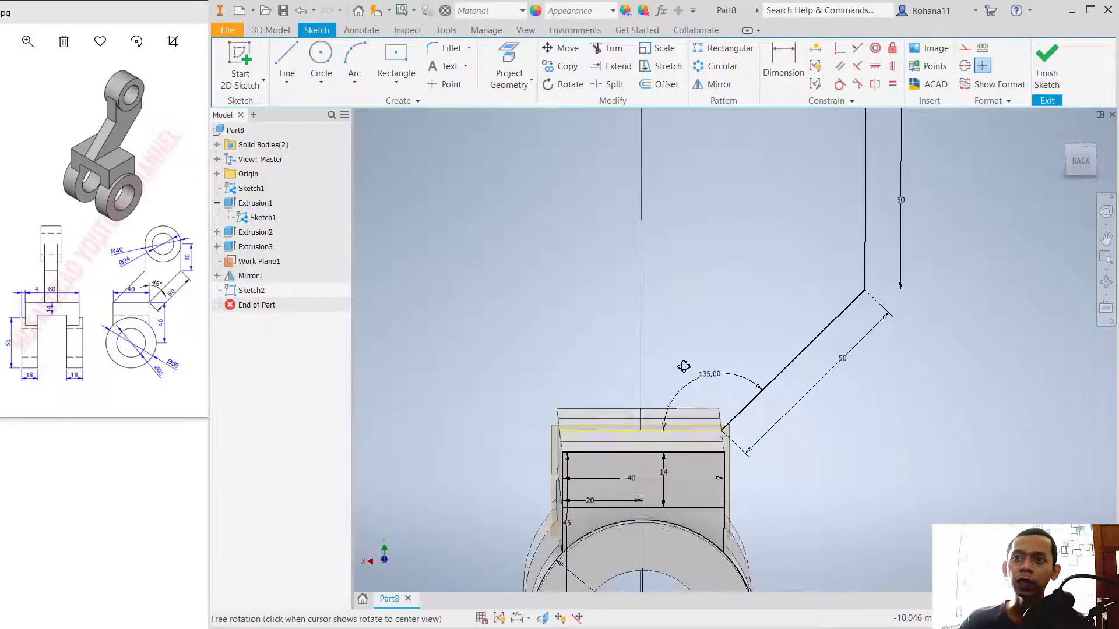
{"action": "left_click", "coordinate": [672, 430]}
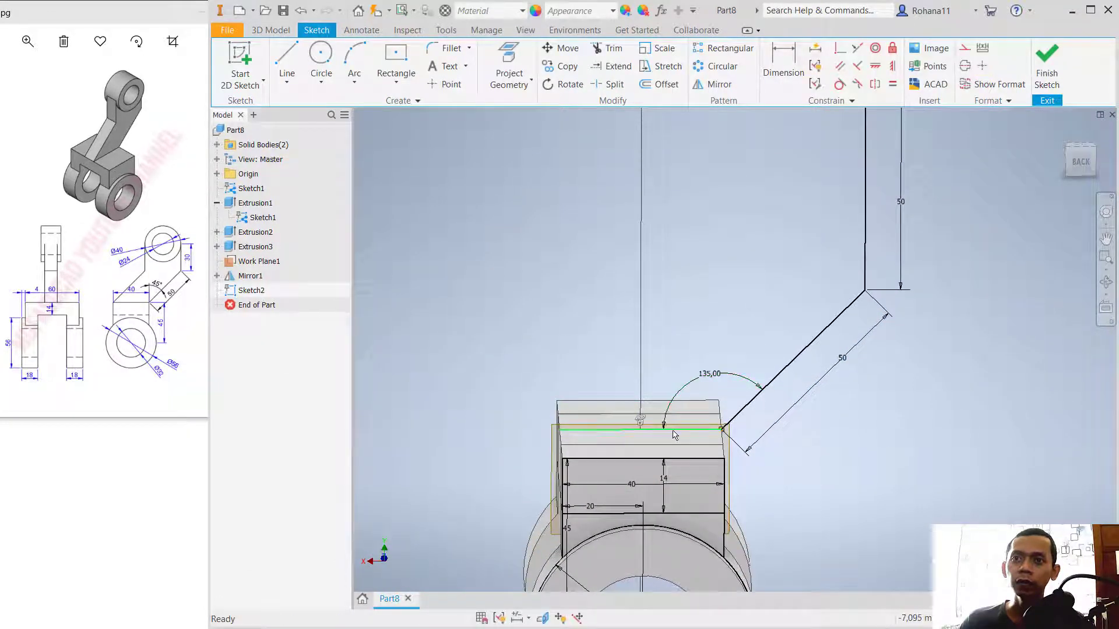
{"action": "middle_click_drag", "start_coordinate": [836, 448], "coordinate": [813, 445], "text": "shift"}
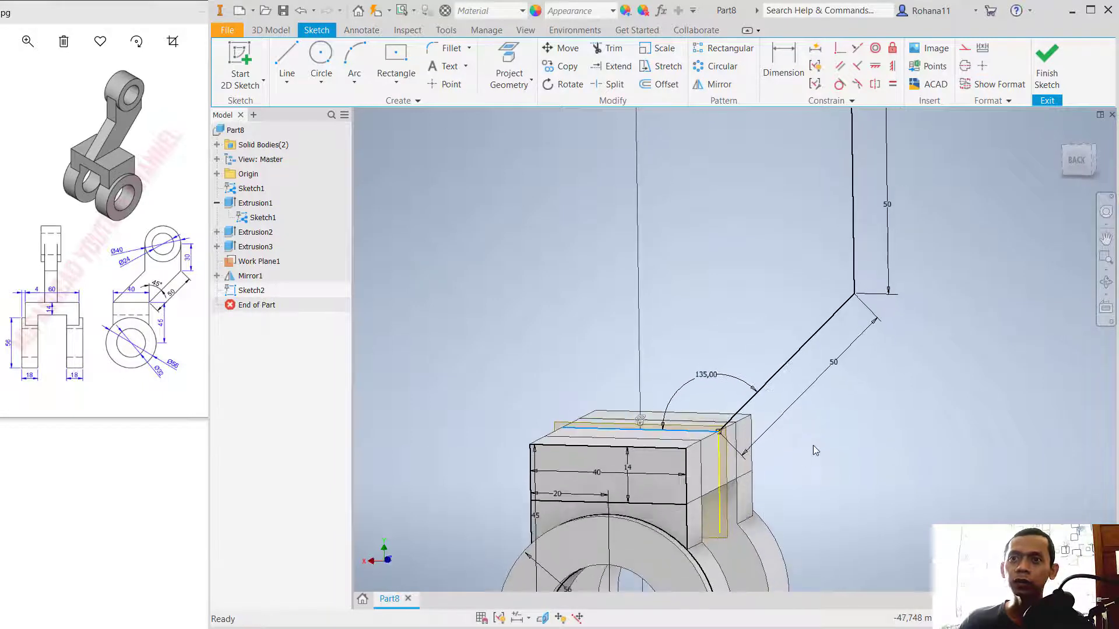
{"action": "left_click", "coordinate": [720, 479], "text": "ctrl"}
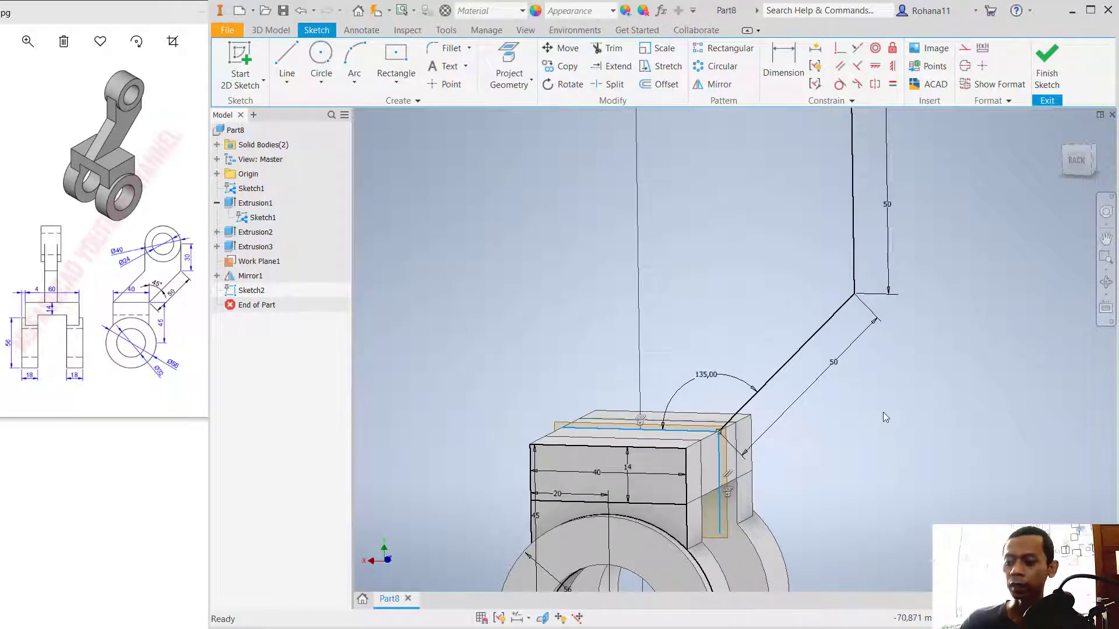
{"action": "key", "text": "Delete"}
{"action": "middle_click_drag", "start_coordinate": [858, 437], "coordinate": [893, 442], "text": "shift"}
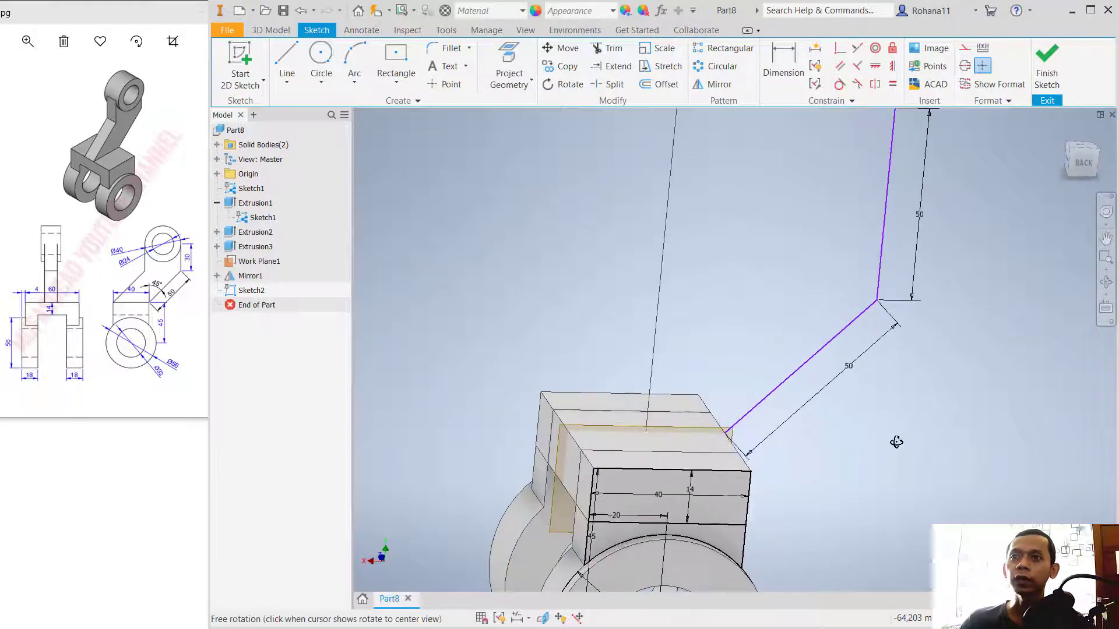
{"action": "left_click", "coordinate": [1047, 64]}
Step: Start a sketch on the crossbar's top face and draw a center rectangle about 16 by 34 mm near the path's start
{"action": "mouse_move", "coordinate": [899, 405]}
{"action": "middle_mouse_down", "text": "shift"}
{"action": "mouse_move", "coordinate": [856, 434]}
{"action": "mouse_move", "coordinate": [867, 364]}
{"action": "mouse_move", "coordinate": [973, 414]}
{"action": "mouse_move", "coordinate": [841, 418]}
{"action": "middle_mouse_up", "text": "shift"}
{"action": "left_click", "coordinate": [688, 449]}
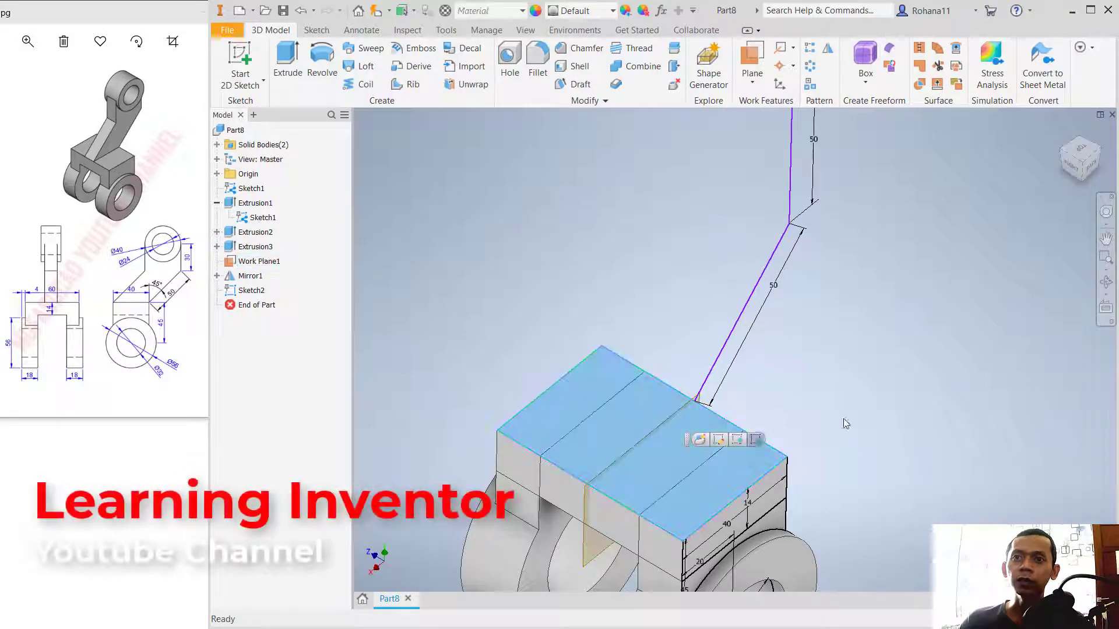
{"action": "left_click", "coordinate": [244, 47]}
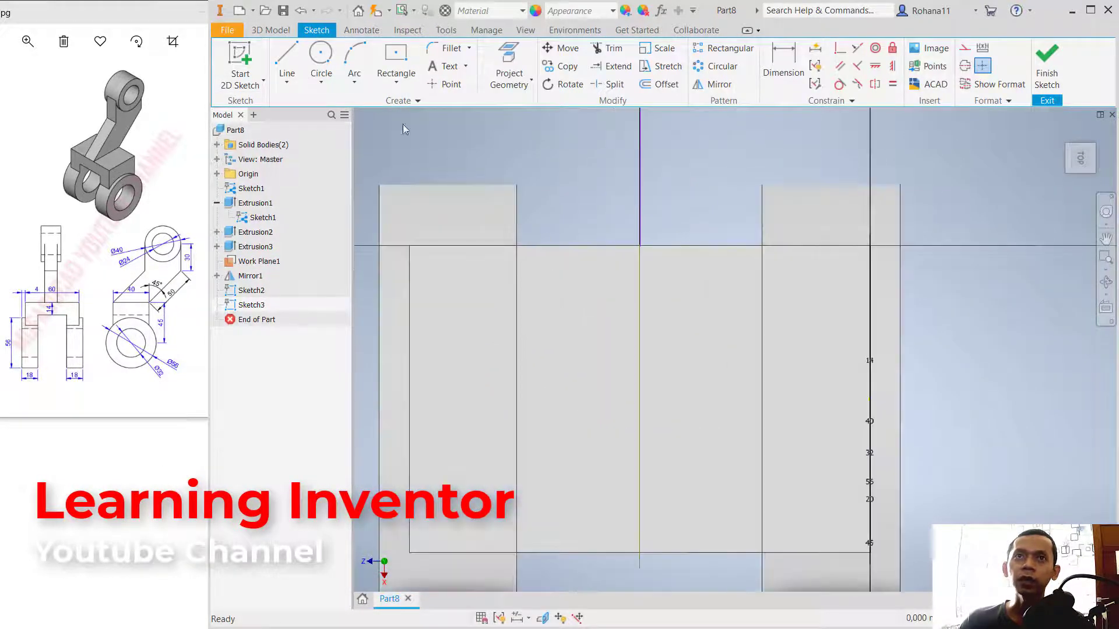
{"action": "left_click", "coordinate": [395, 58]}
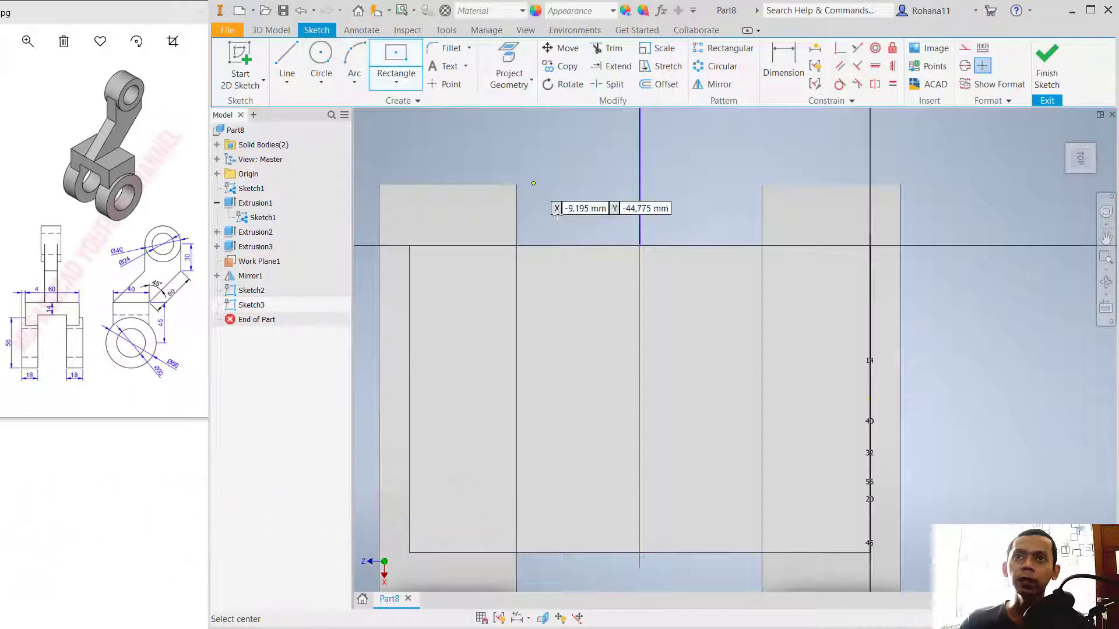
{"action": "left_click", "coordinate": [602, 336]}
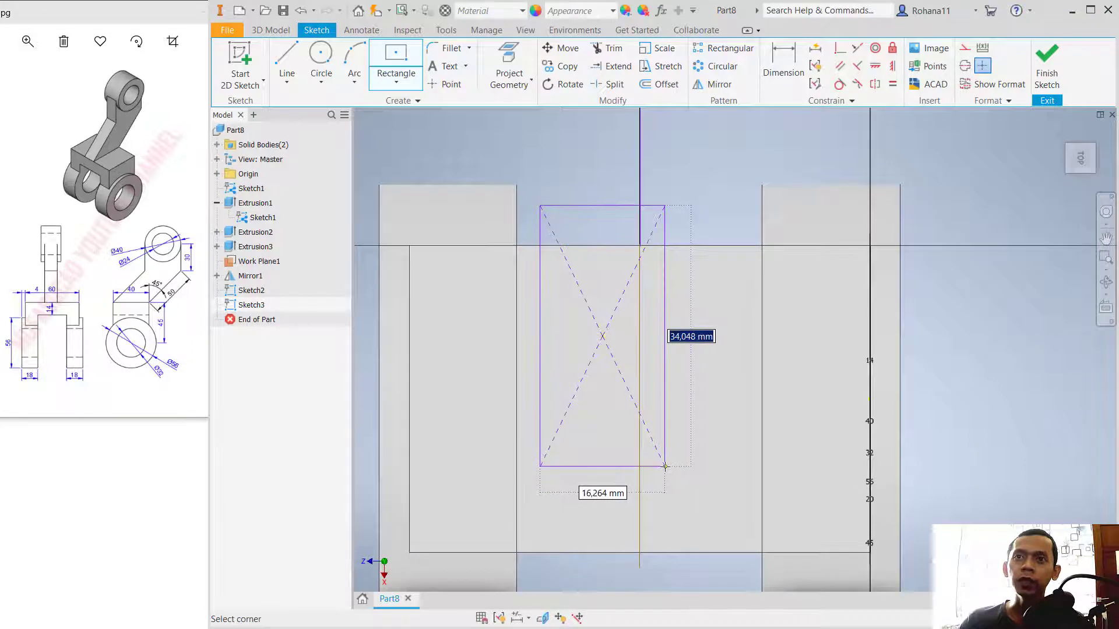
{"action": "left_click", "coordinate": [665, 467]}
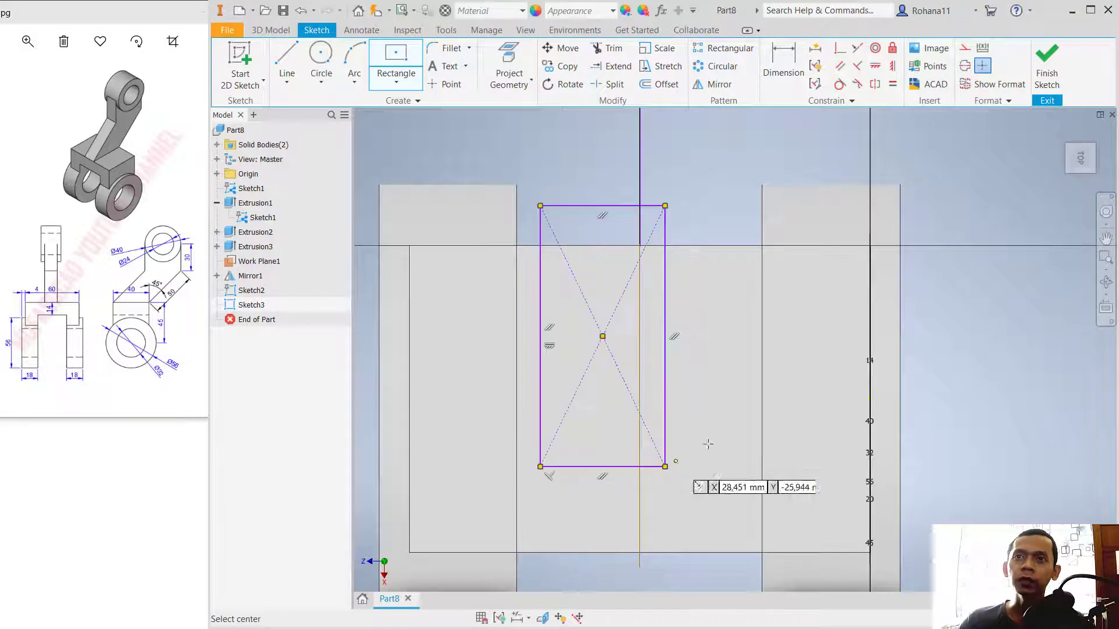
Step: Dimension the arm profile rectangle to 14 mm wide and 40 mm long
{"action": "left_click", "coordinate": [781, 51]}
{"action": "left_click", "coordinate": [614, 207]}
{"action": "left_click", "coordinate": [608, 179]}
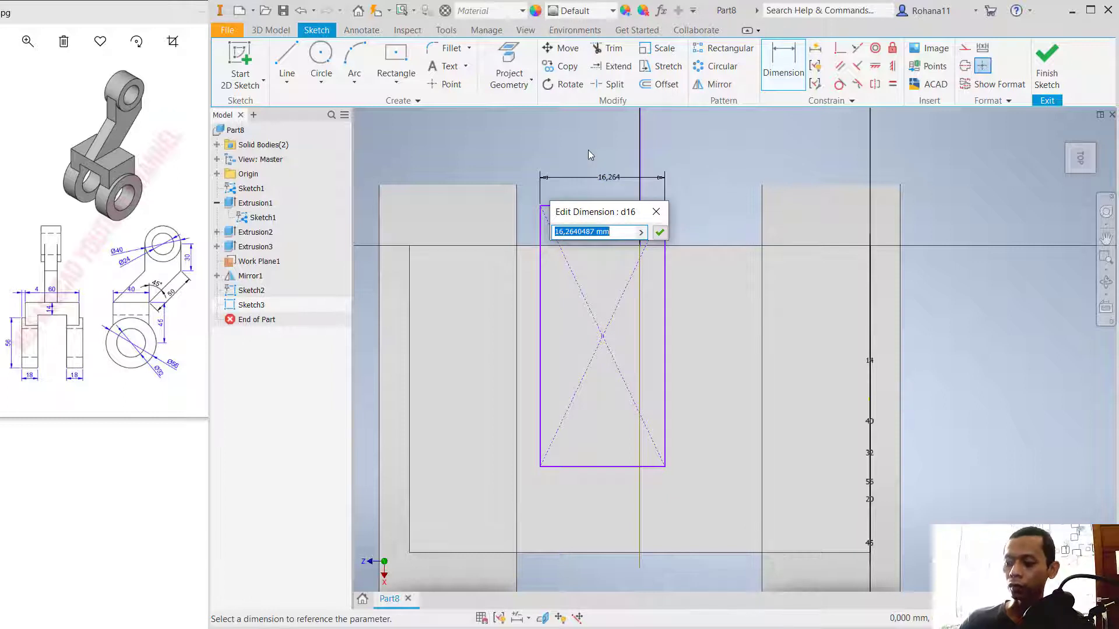
{"action": "type", "text": "14"}
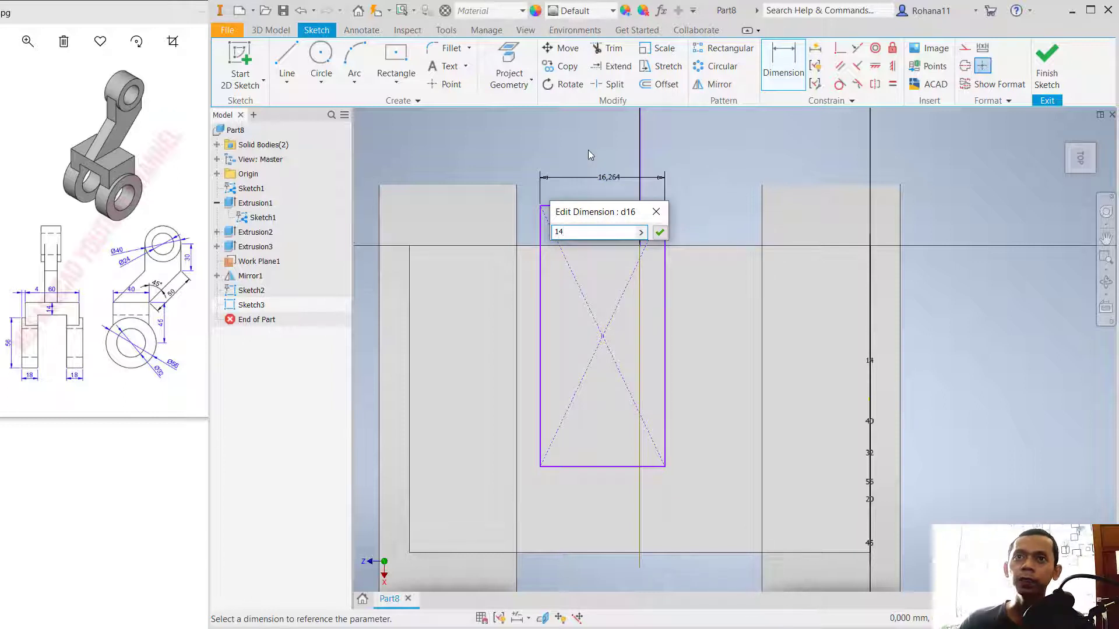
{"action": "key", "text": "Return"}
{"action": "left_click", "coordinate": [664, 387]}
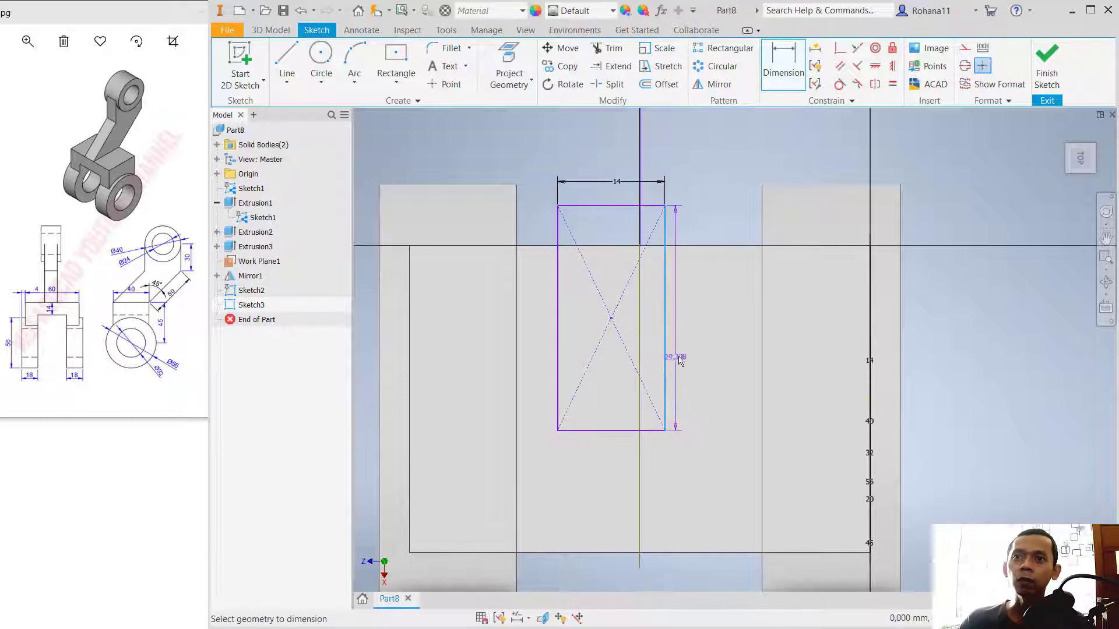
{"action": "left_click", "coordinate": [702, 327]}
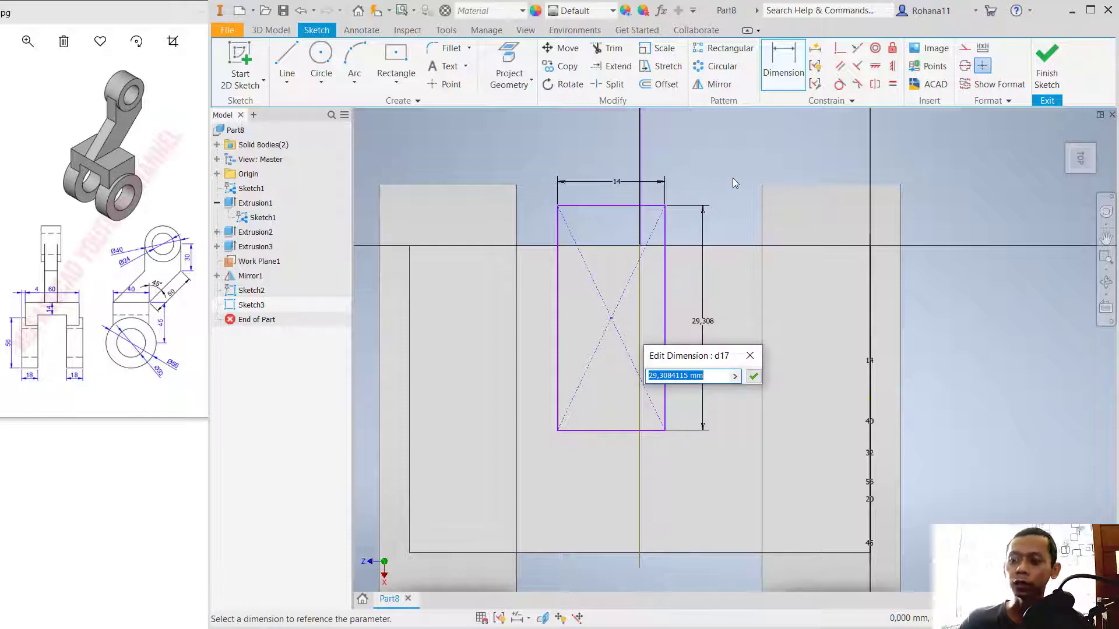
{"action": "type", "text": "40"}
{"action": "key", "text": "Return"}
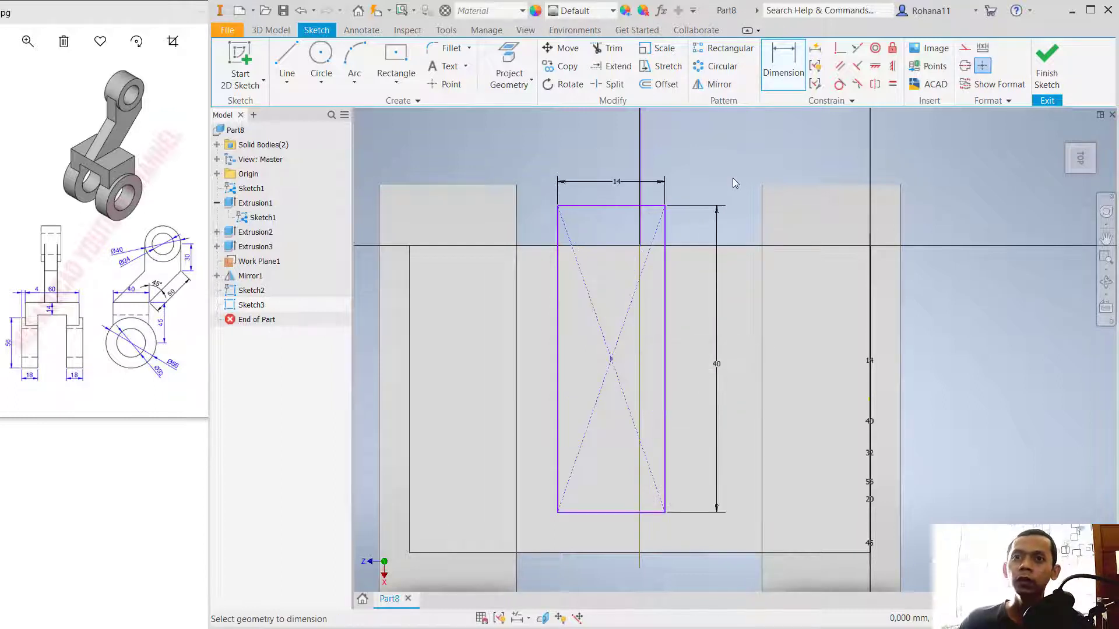
Step: Set a 0 mm distance between the rectangle's lower short side and the crossbar's parallel long edge
{"action": "left_click", "coordinate": [603, 513]}
{"action": "left_click", "coordinate": [602, 553]}
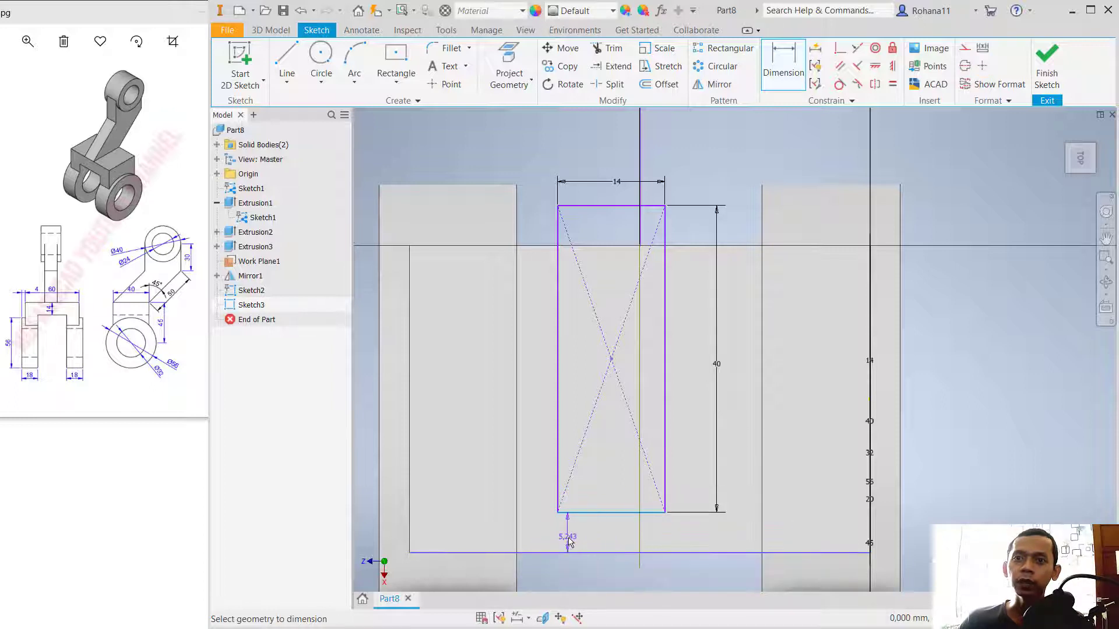
{"action": "left_click", "coordinate": [569, 541]}
{"action": "type", "text": "0"}
{"action": "key", "text": "Return"}
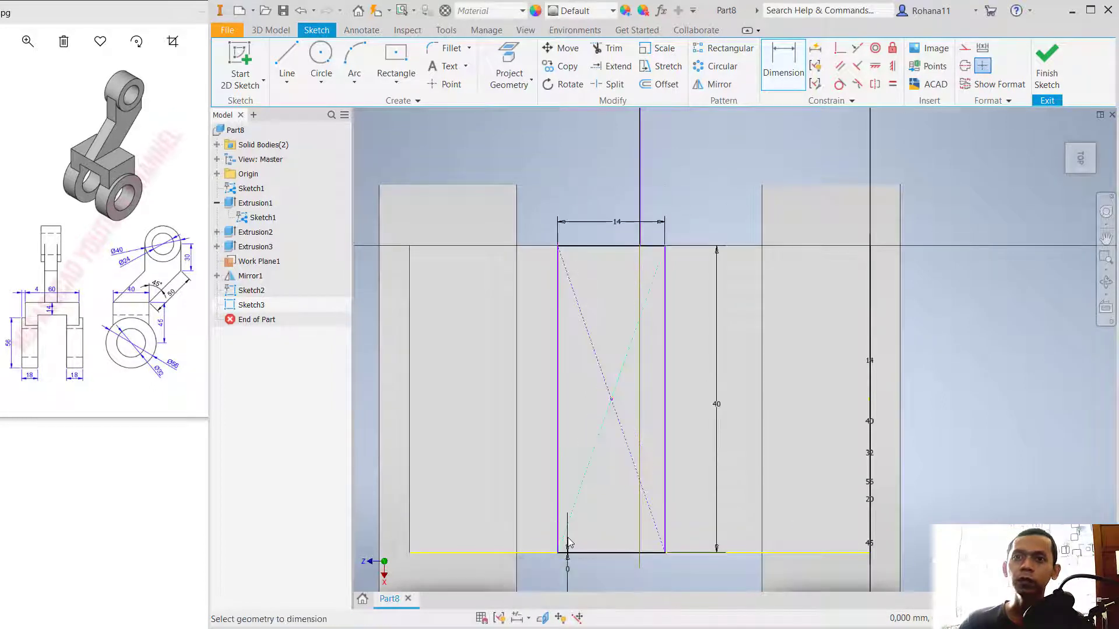
Step: Dimension the rectangle's long side 23 mm from the fork leg's outer edge
{"action": "left_click", "coordinate": [667, 324]}
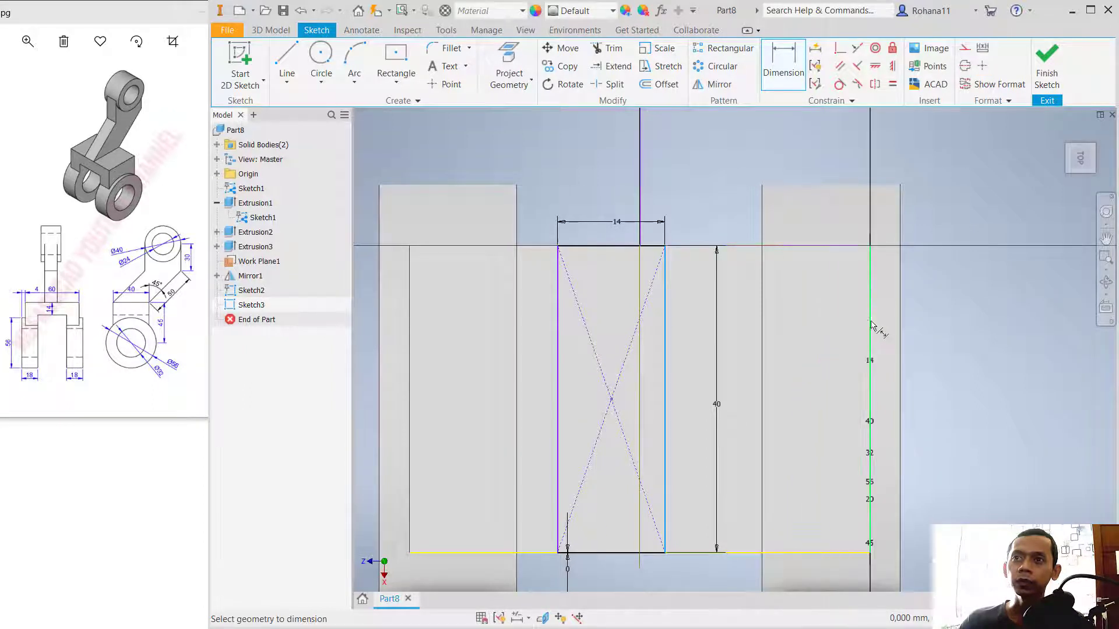
{"action": "left_click", "coordinate": [902, 322]}
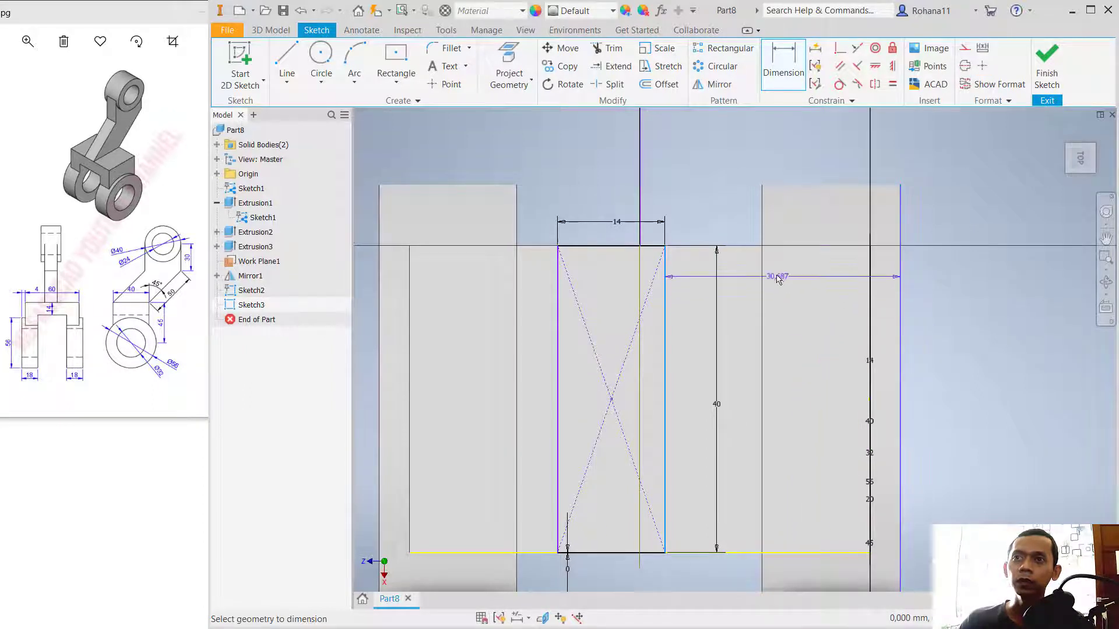
{"action": "left_click", "coordinate": [778, 165]}
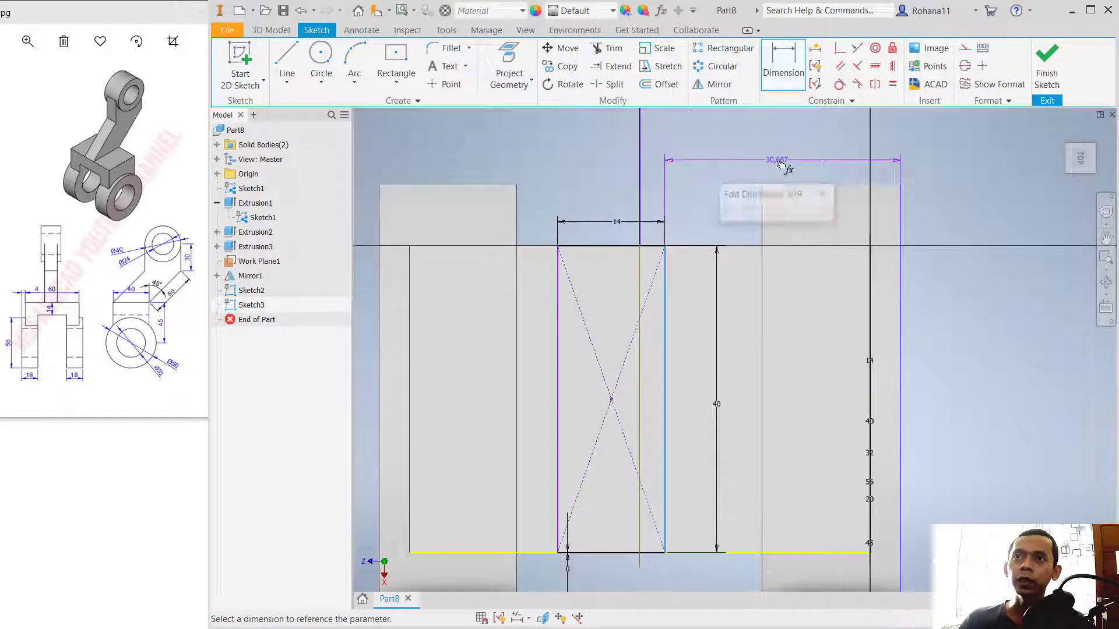
{"action": "type", "text": "2"}
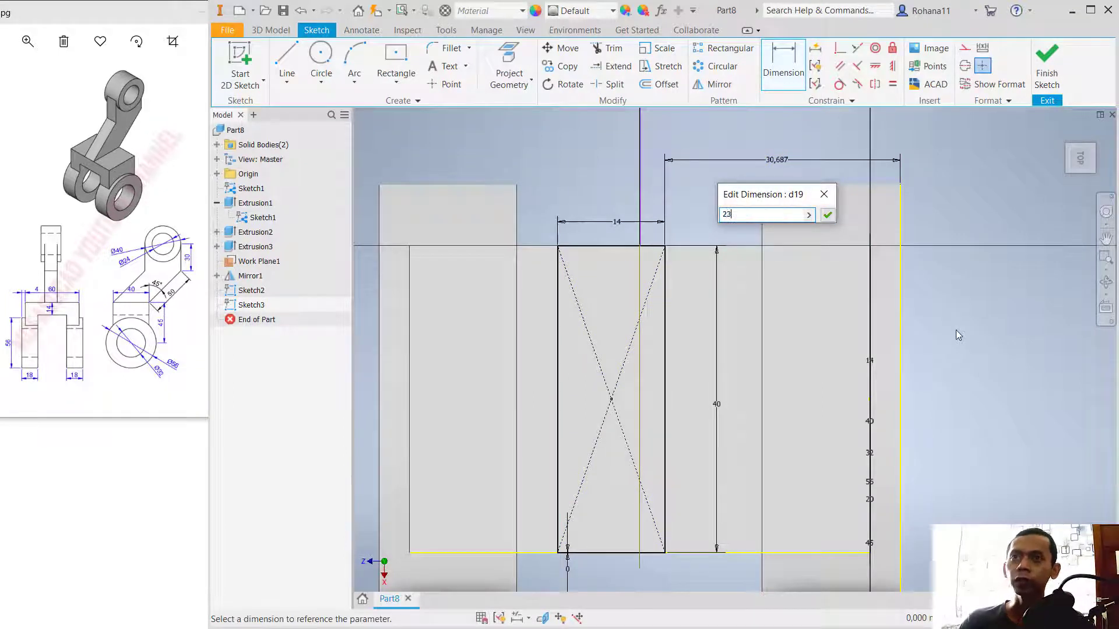
{"action": "type", "text": "3"}
{"action": "key", "text": "Return"}
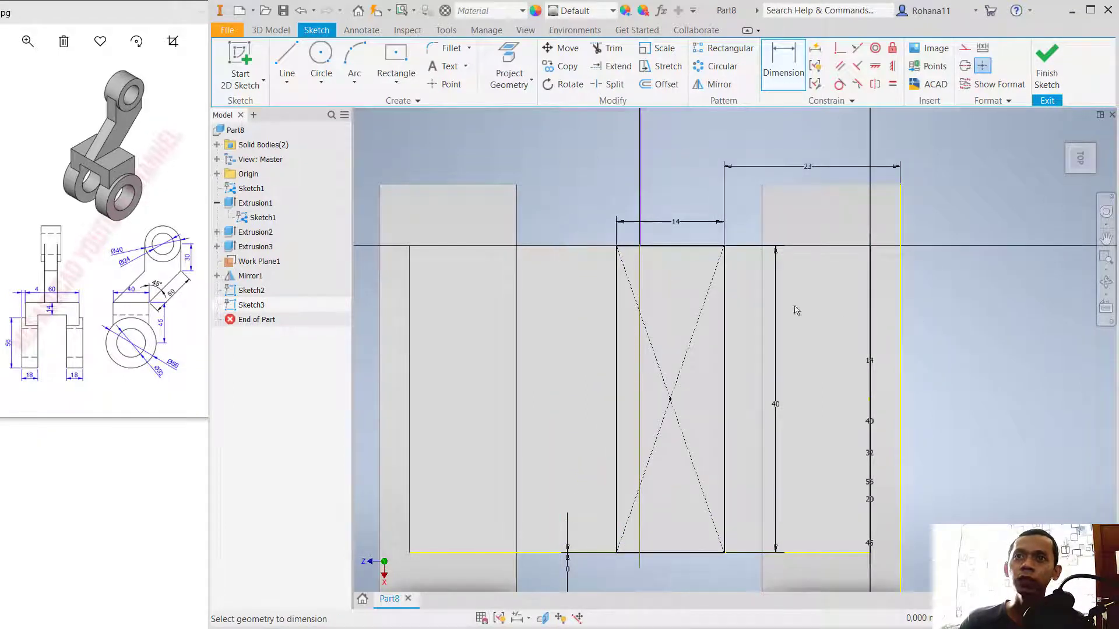
Step: Delete the 23 mm dimension between the rectangle and the fork leg's outer edge
{"action": "double_click", "coordinate": [816, 167]}
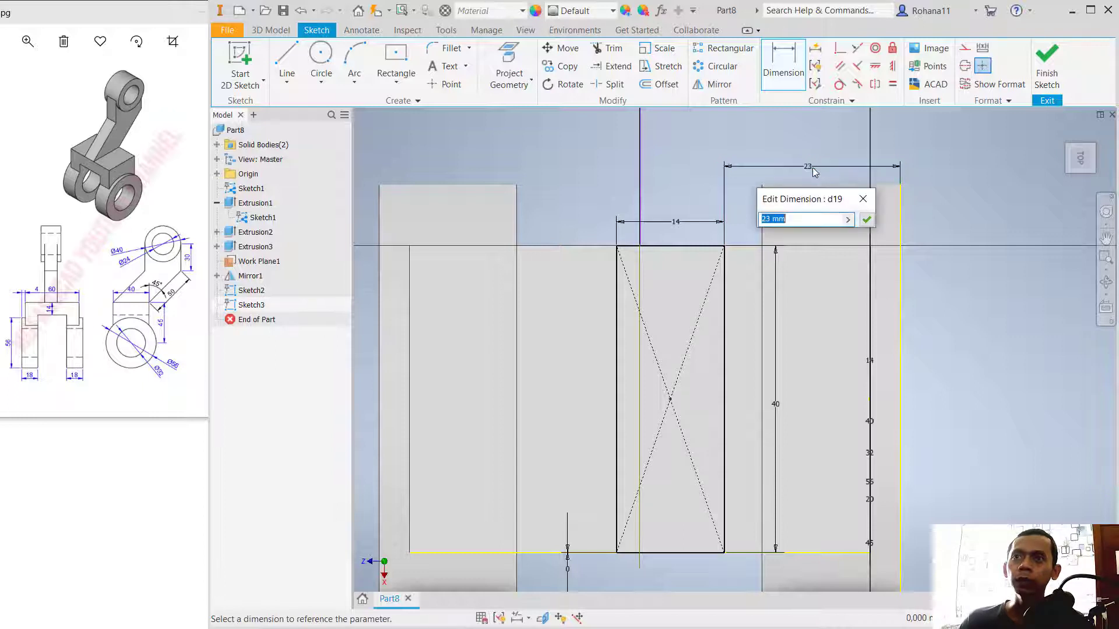
{"action": "left_click", "coordinate": [864, 199]}
{"action": "key", "text": "Escape"}
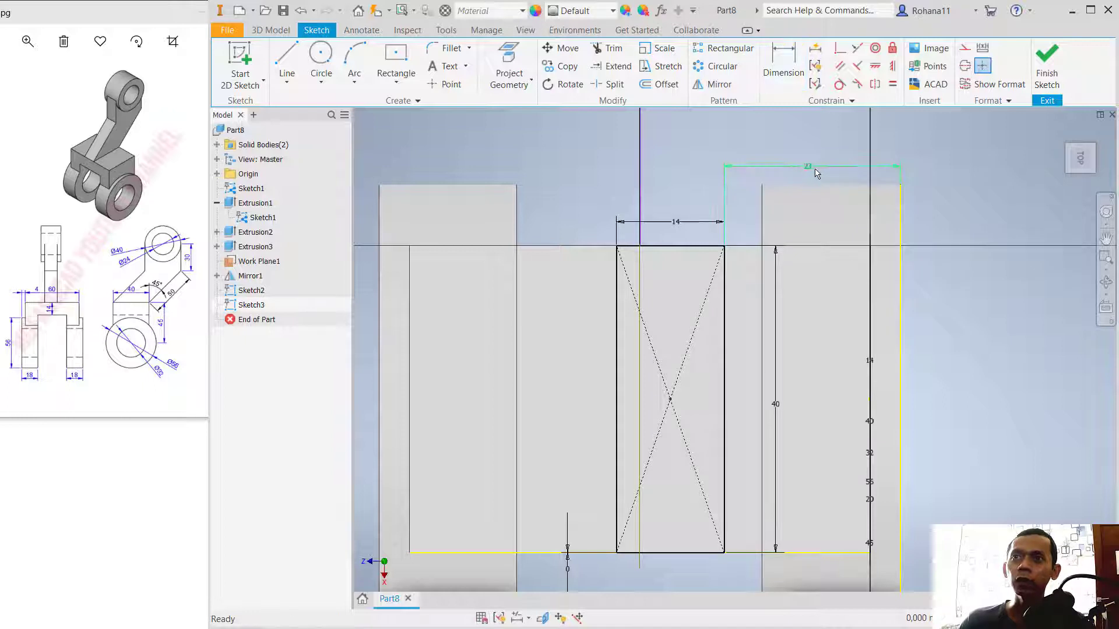
{"action": "left_click", "coordinate": [752, 164]}
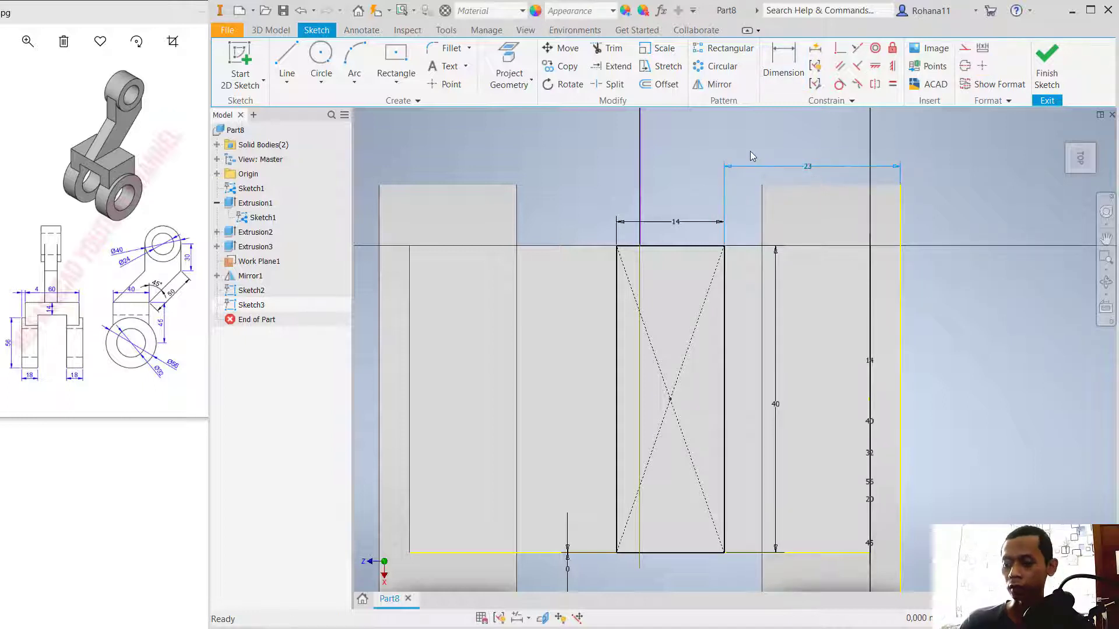
{"action": "key", "text": "Delete"}
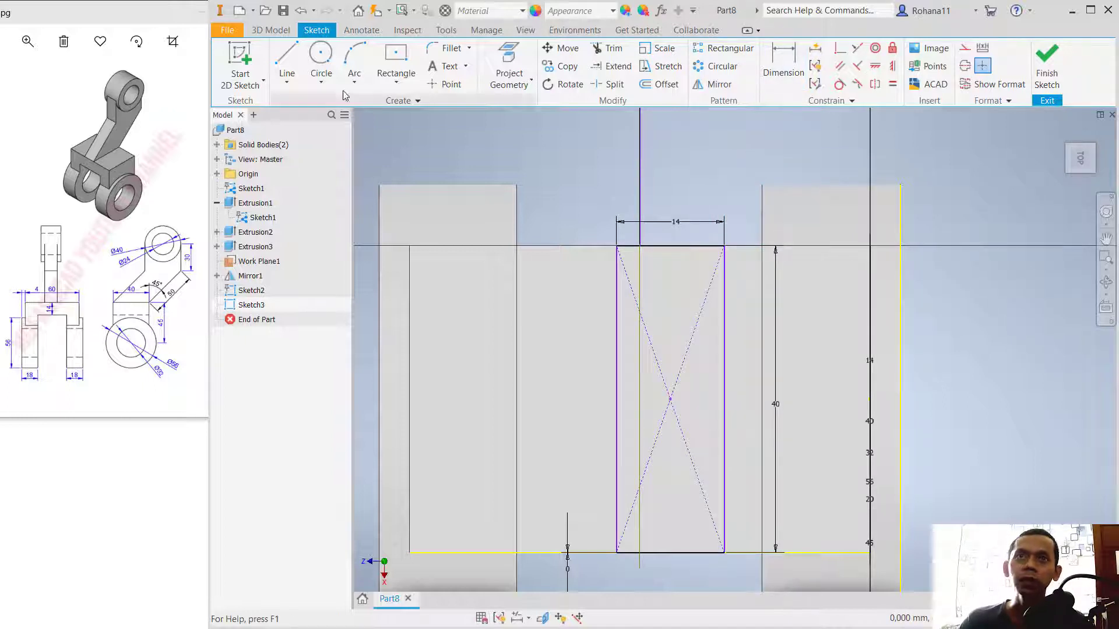
Step: Dimension the rectangle's center point 30 mm from the crossbar's end edge and finish the sketch
{"action": "key", "text": "d"}
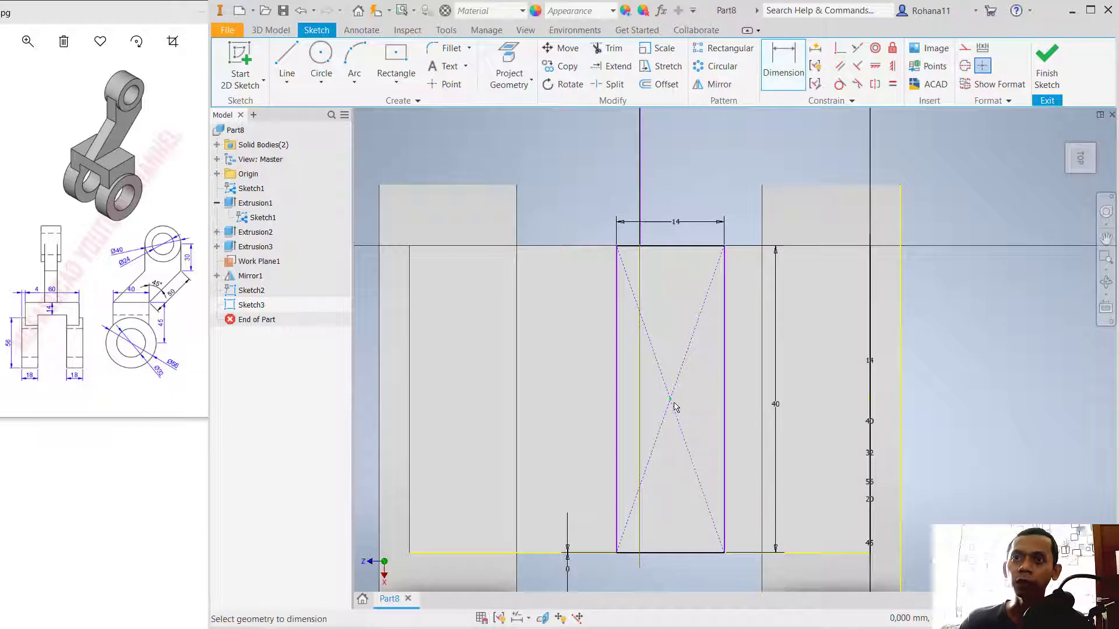
{"action": "left_click", "coordinate": [871, 395]}
{"action": "left_click", "coordinate": [670, 399]}
{"action": "left_click", "coordinate": [757, 163]}
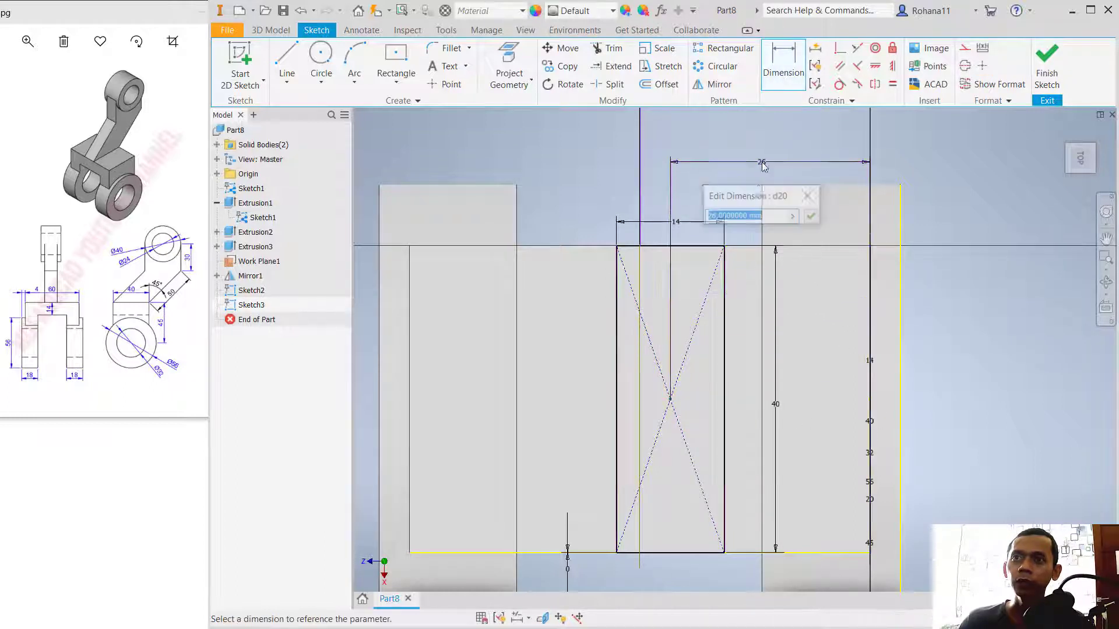
{"action": "type", "text": "30"}
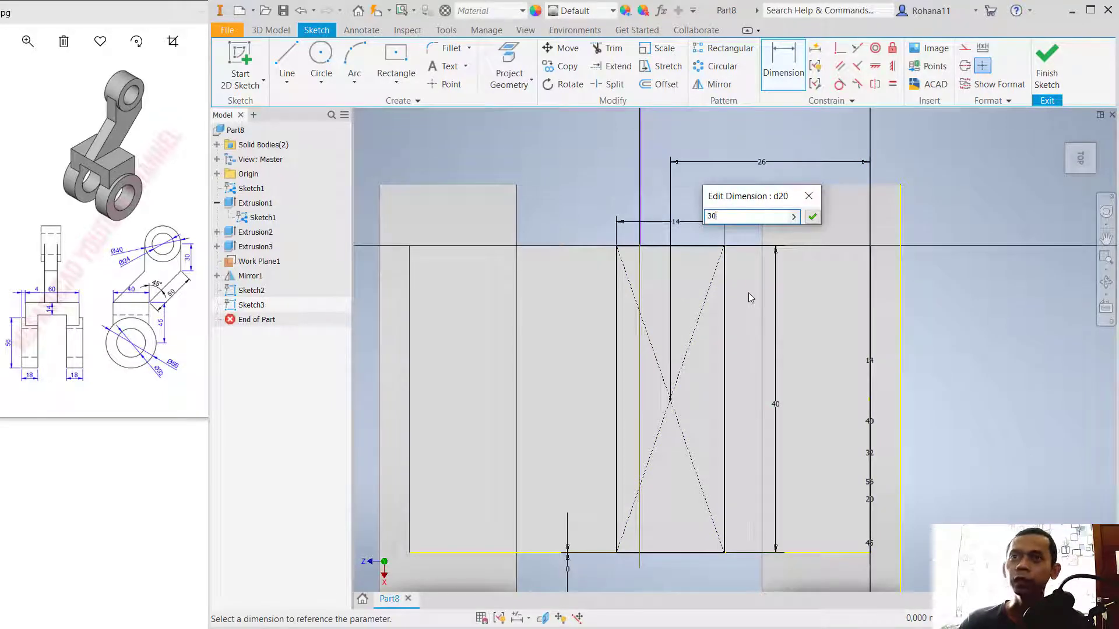
{"action": "key", "text": "Return"}
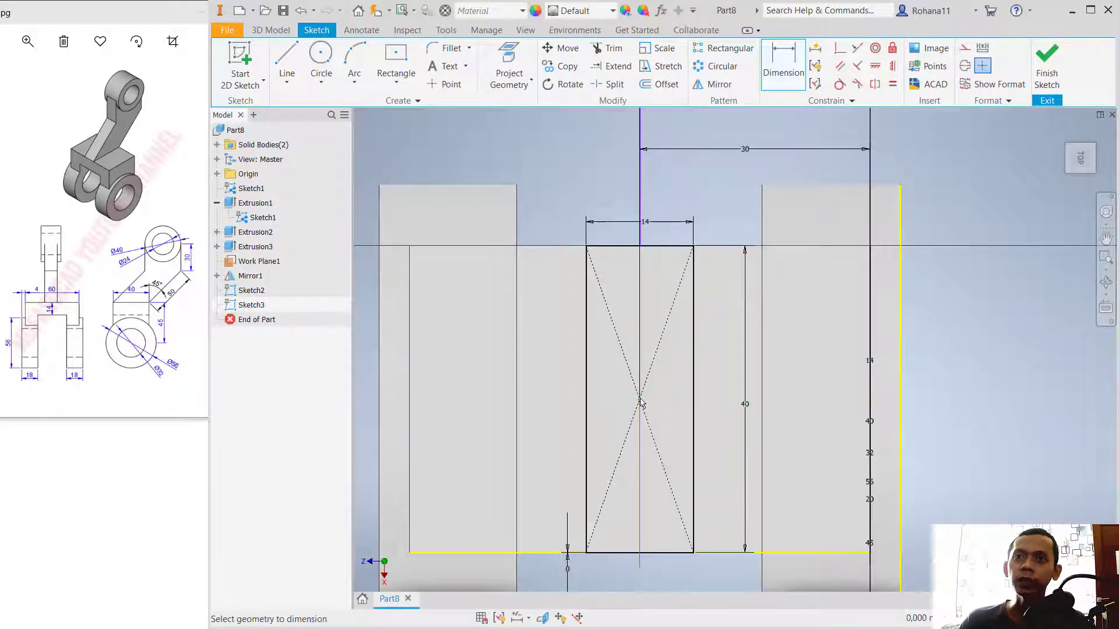
{"action": "middle_click_drag", "start_coordinate": [646, 474], "coordinate": [590, 443], "text": "shift"}
{"action": "left_click", "coordinate": [1047, 65]}
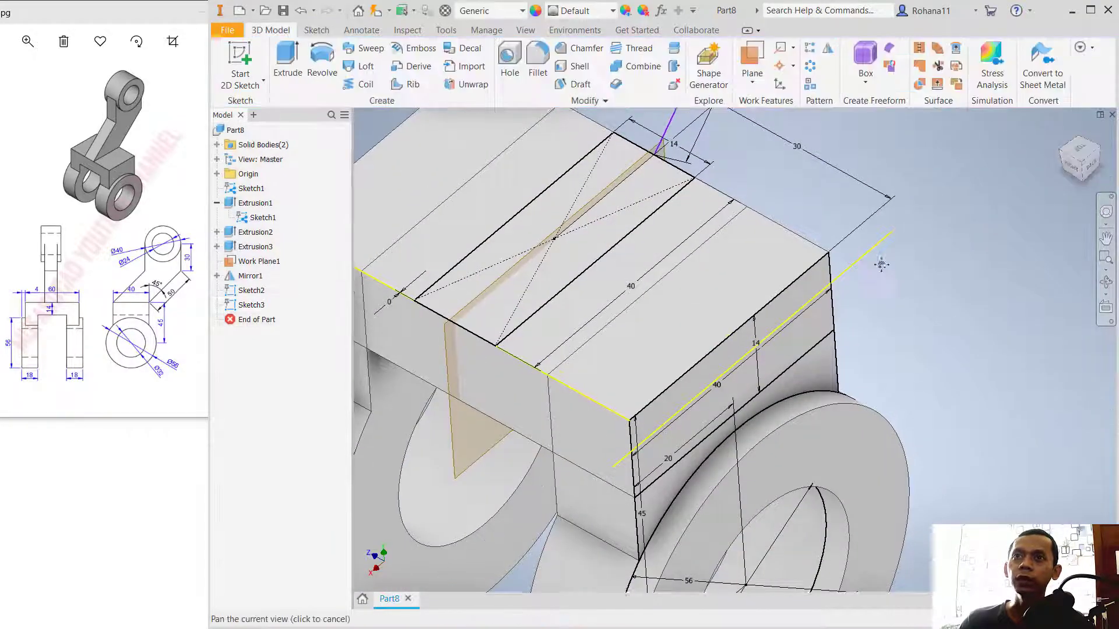
Step: Sweep the 14 by 40 mm rectangle along the two-segment arm path, joined to the crossbar solid
{"action": "mouse_move", "coordinate": [816, 145]}
{"action": "middle_mouse_down"}
{"action": "mouse_move", "coordinate": [841, 324]}
{"action": "mouse_move", "coordinate": [871, 323]}
{"action": "mouse_move", "coordinate": [758, 403]}
{"action": "middle_mouse_up"}
{"action": "scroll", "coordinate": [844, 314], "scroll_direction": "down", "scroll_amount": 6}
{"action": "scroll", "coordinate": [675, 418], "scroll_direction": "up", "scroll_amount": 3}
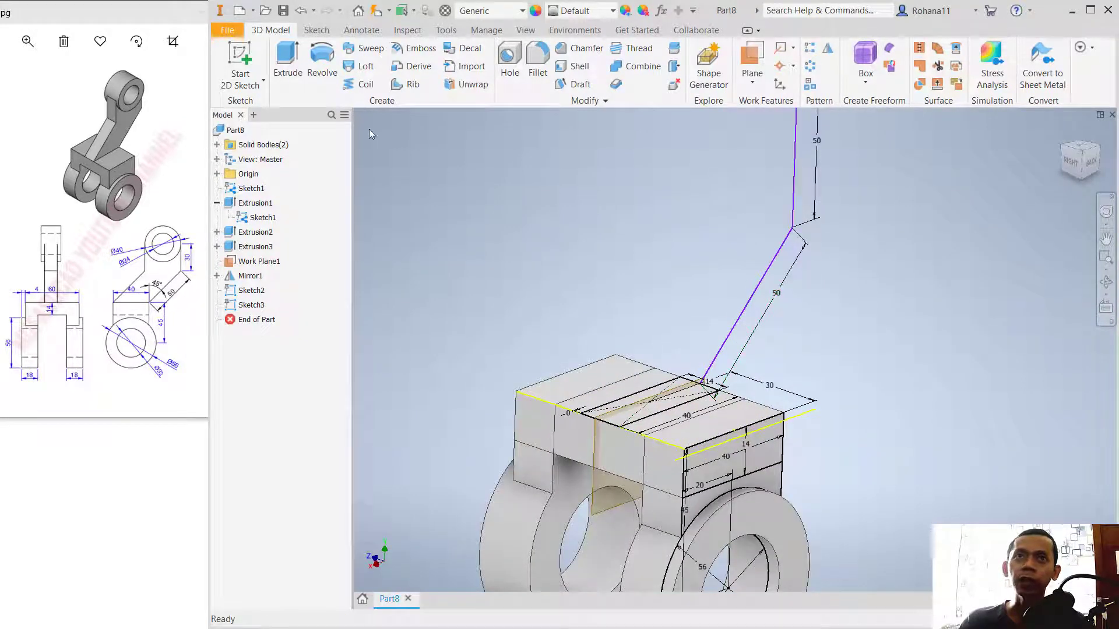
{"action": "left_click", "coordinate": [375, 48]}
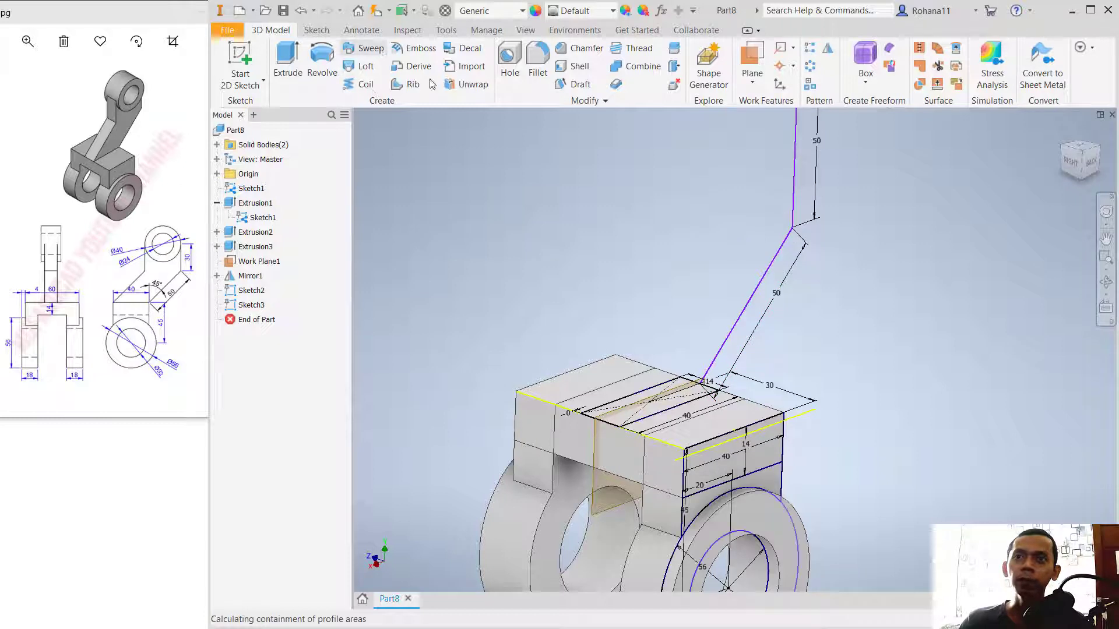
{"action": "left_click", "coordinate": [675, 399]}
{"action": "left_click", "coordinate": [542, 283]}
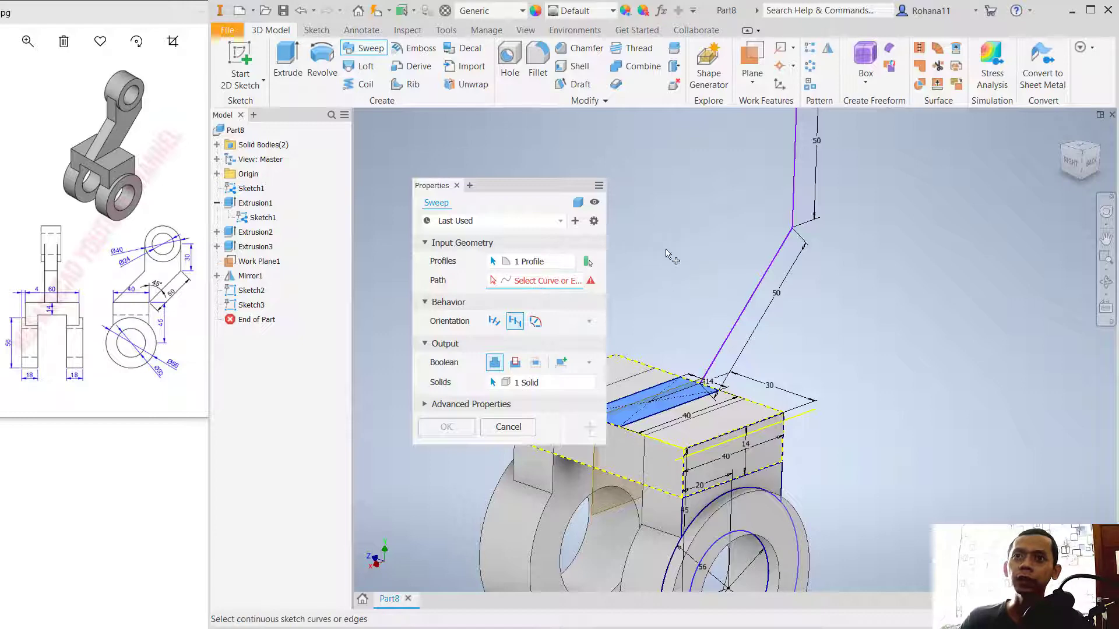
{"action": "left_click", "coordinate": [756, 296]}
{"action": "middle_click_drag", "start_coordinate": [881, 284], "coordinate": [909, 392]}
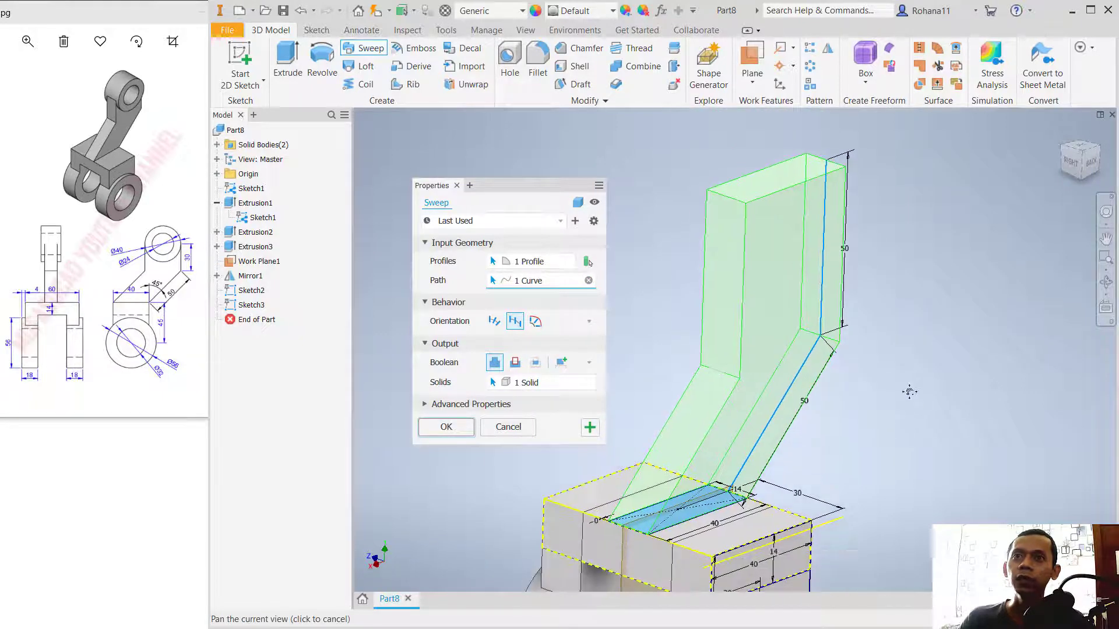
{"action": "left_click", "coordinate": [459, 434]}
Step: Fillet the two short edges at the arm's upper end with a 20 mm radius
{"action": "mouse_move", "coordinate": [836, 429]}
{"action": "middle_mouse_down", "text": "shift"}
{"action": "mouse_move", "coordinate": [857, 414]}
{"action": "mouse_move", "coordinate": [823, 434]}
{"action": "middle_mouse_up", "text": "shift"}
{"action": "middle_click_drag", "start_coordinate": [902, 326], "coordinate": [833, 386]}
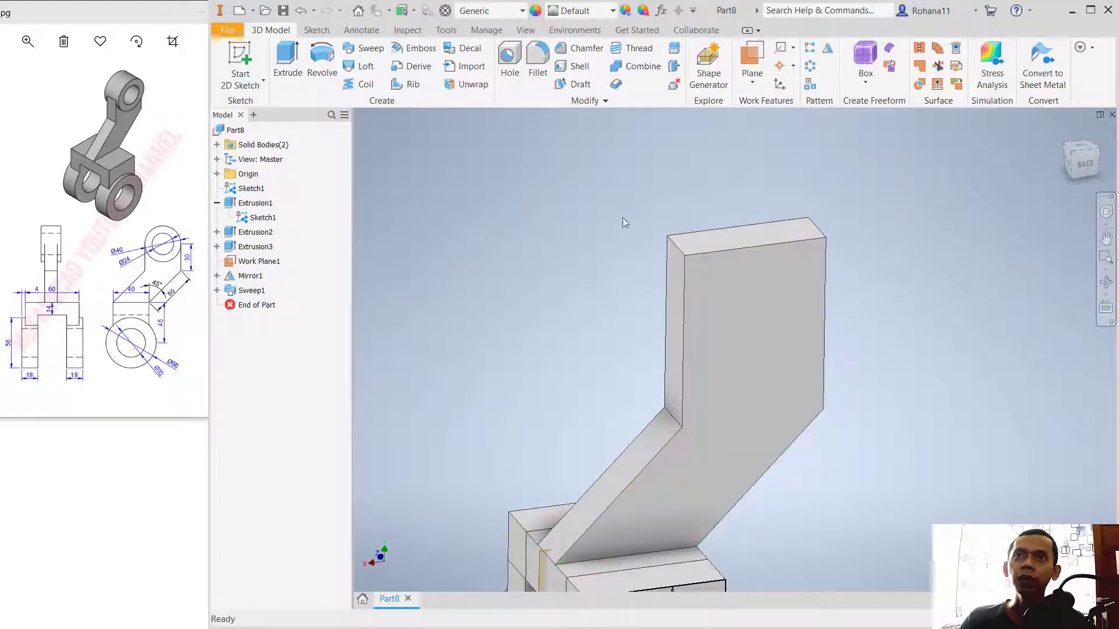
{"action": "left_click", "coordinate": [538, 67]}
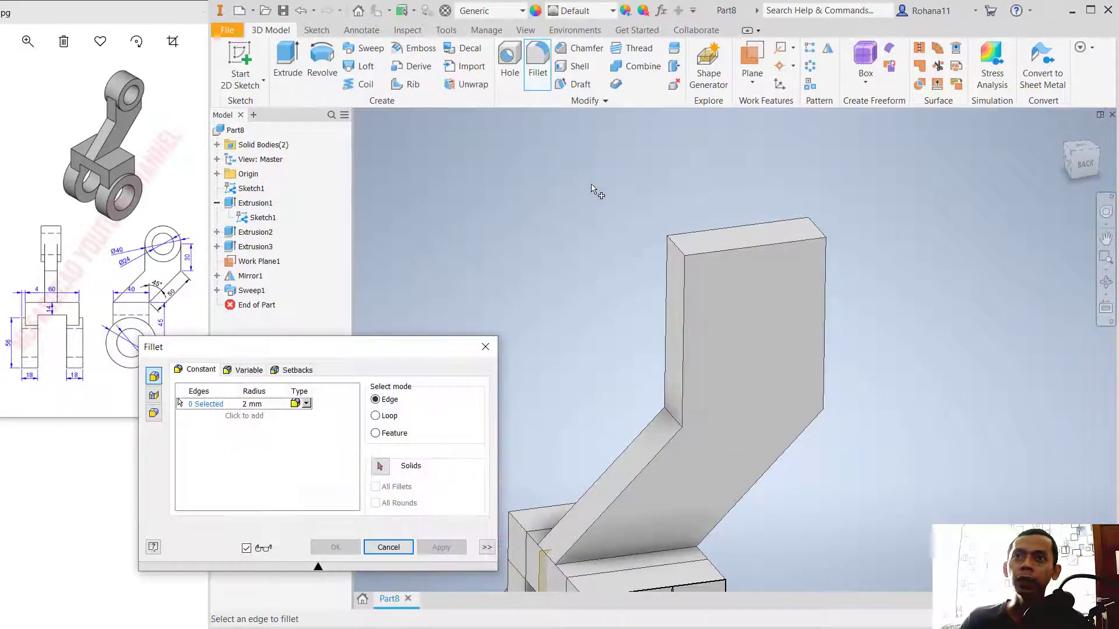
{"action": "left_click_drag", "start_coordinate": [394, 359], "coordinate": [551, 282]}
{"action": "left_click", "coordinate": [421, 327]}
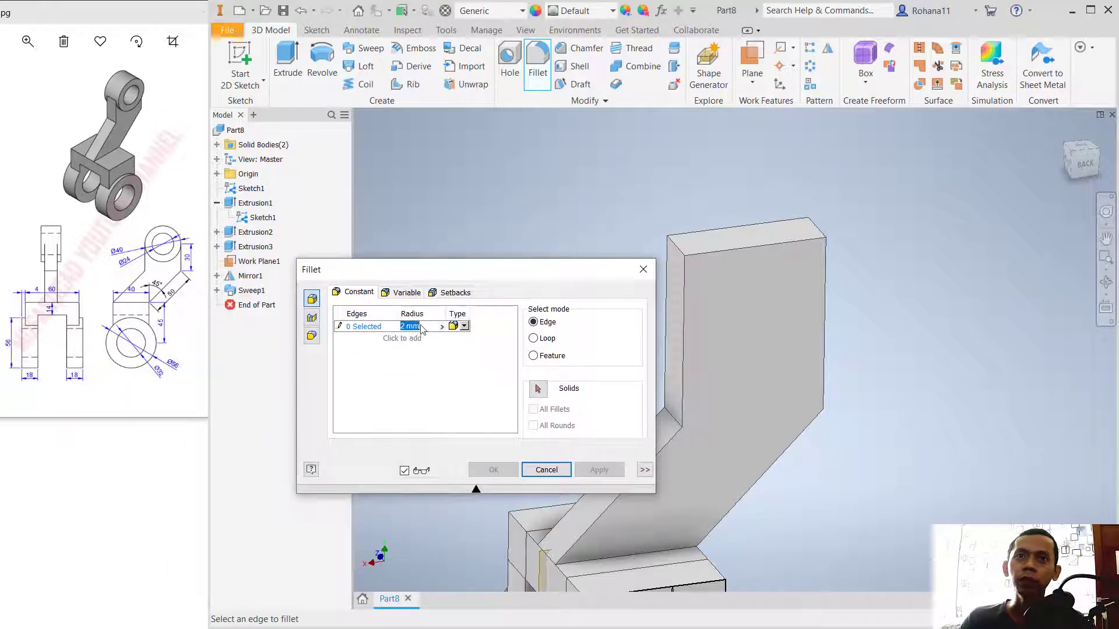
{"action": "type", "text": "20"}
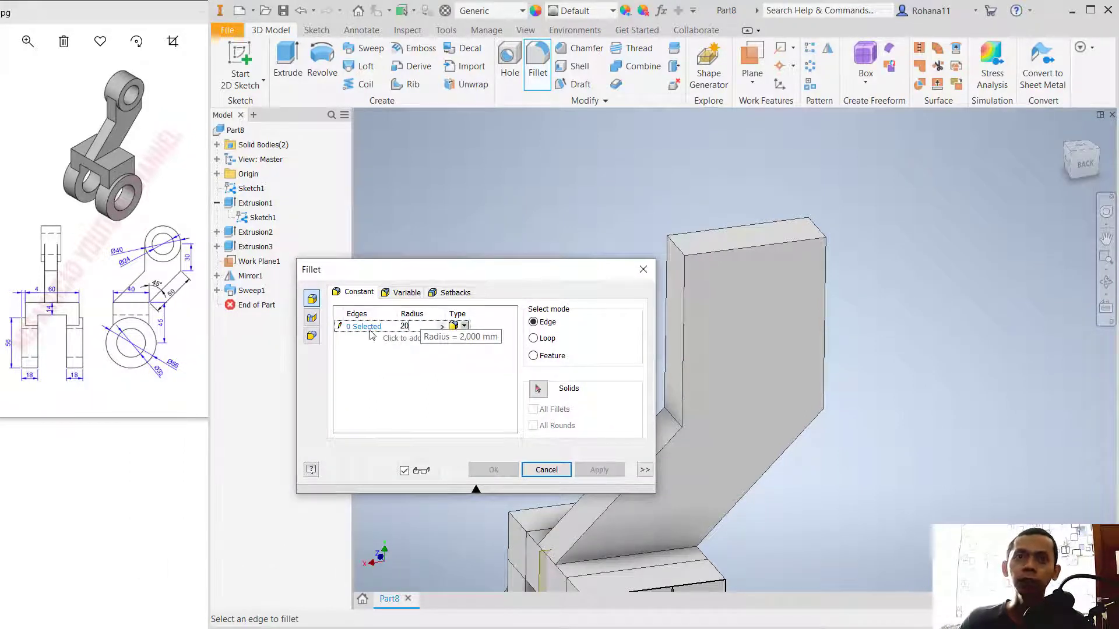
{"action": "key", "text": "Return"}
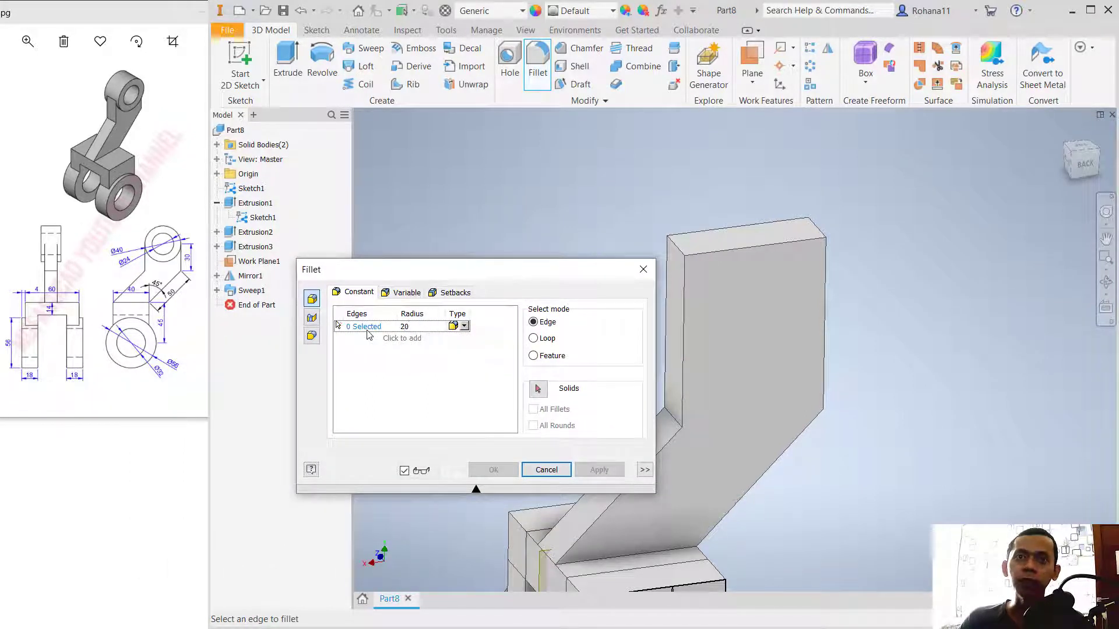
{"action": "left_click", "coordinate": [678, 253]}
{"action": "left_click", "coordinate": [820, 227]}
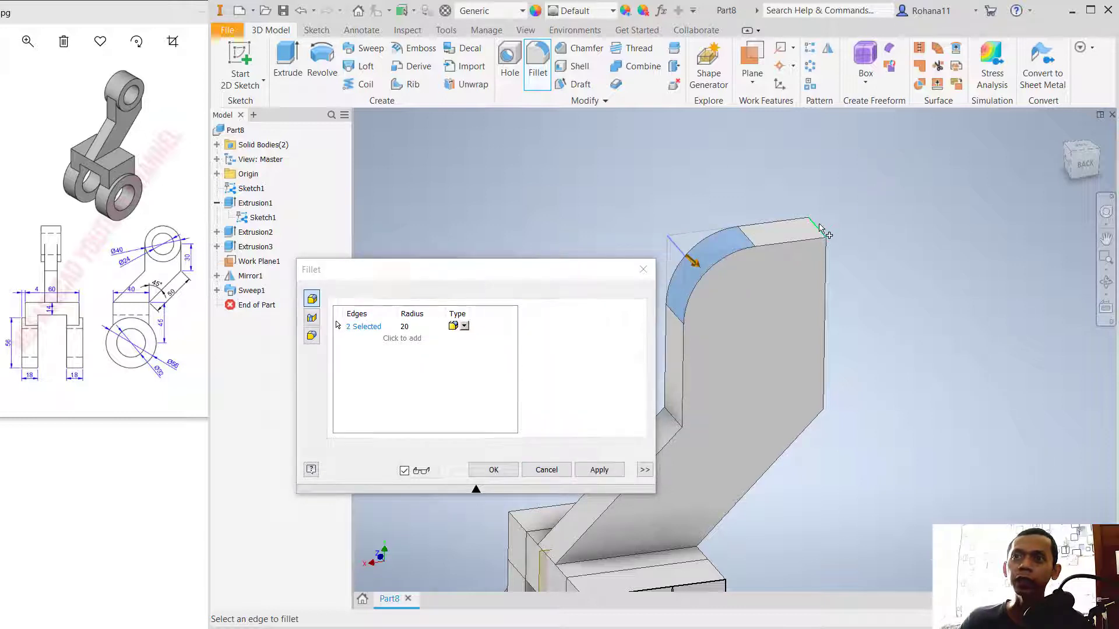
{"action": "left_click", "coordinate": [599, 470]}
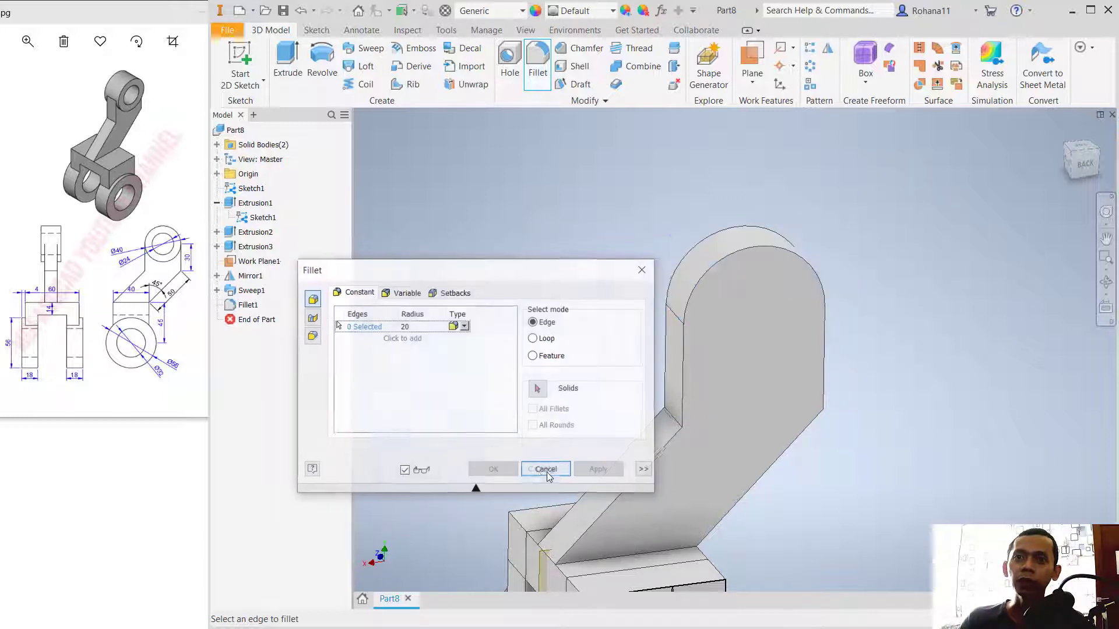
{"action": "left_click", "coordinate": [546, 469]}
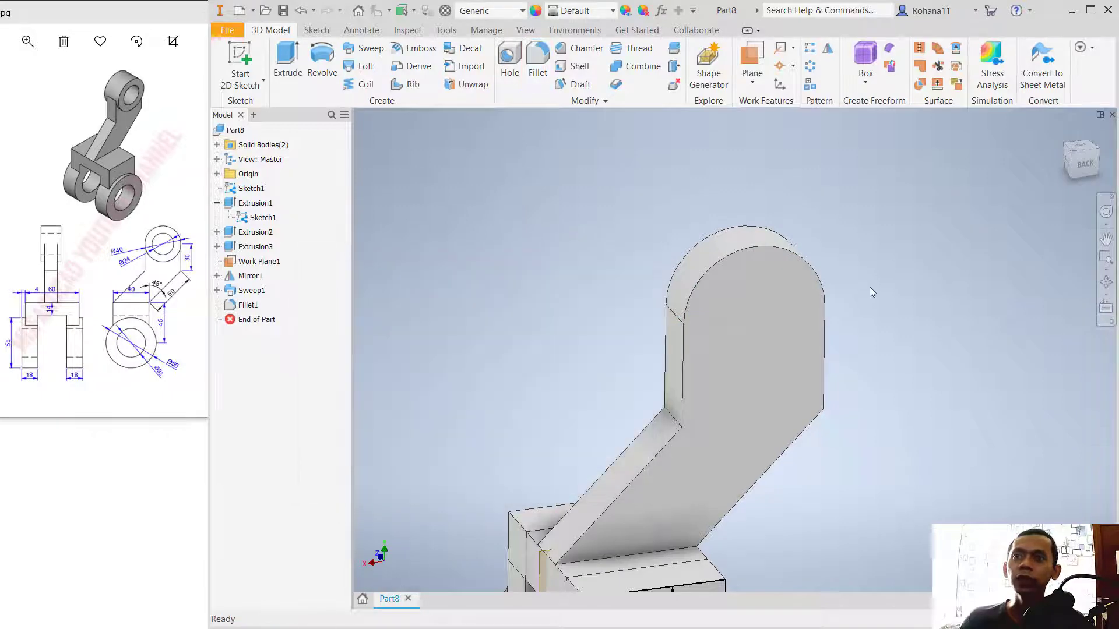
Step: Start a sketch on the arm's flat face and draw a circle concentric with the rounded end, matching its outer edge
{"action": "left_click", "coordinate": [769, 326]}
{"action": "left_click", "coordinate": [243, 50]}
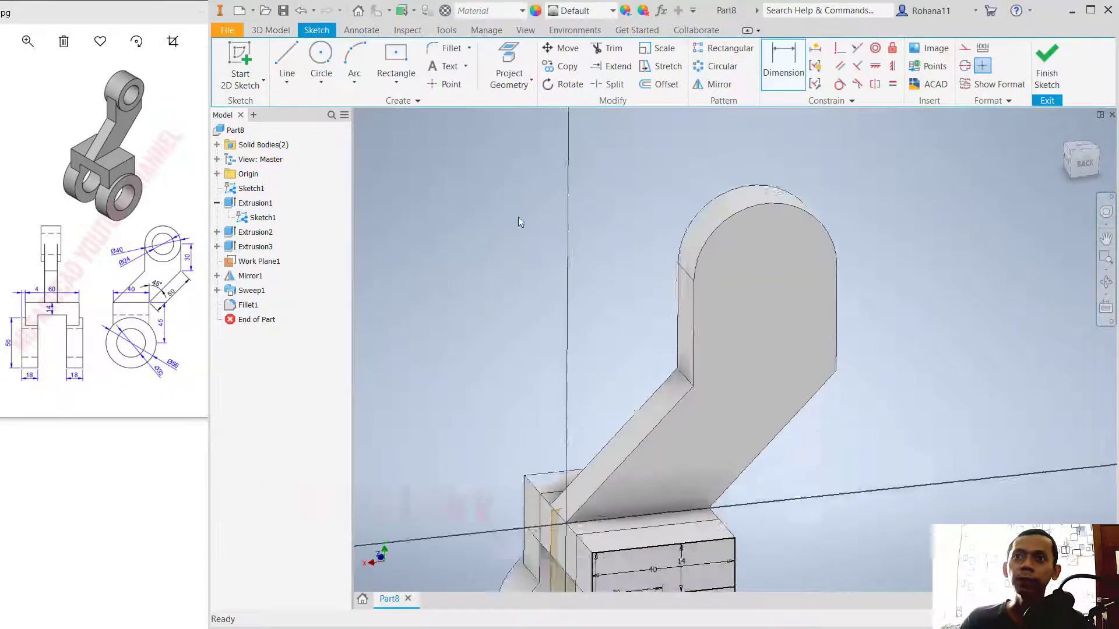
{"action": "middle_click_drag", "start_coordinate": [892, 263], "coordinate": [764, 541]}
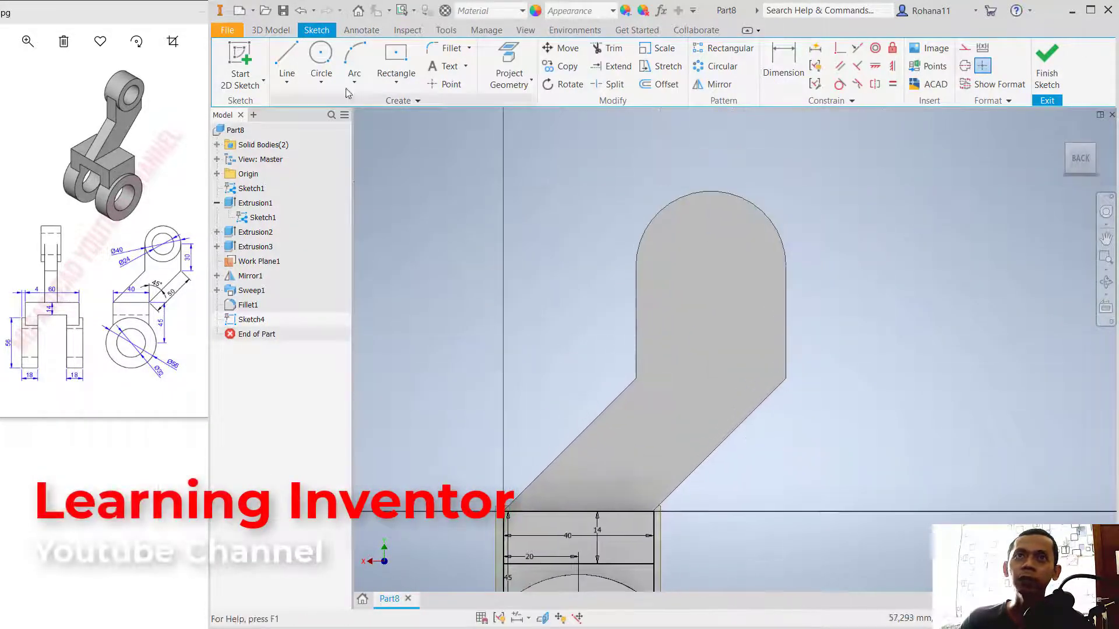
{"action": "left_click", "coordinate": [321, 58]}
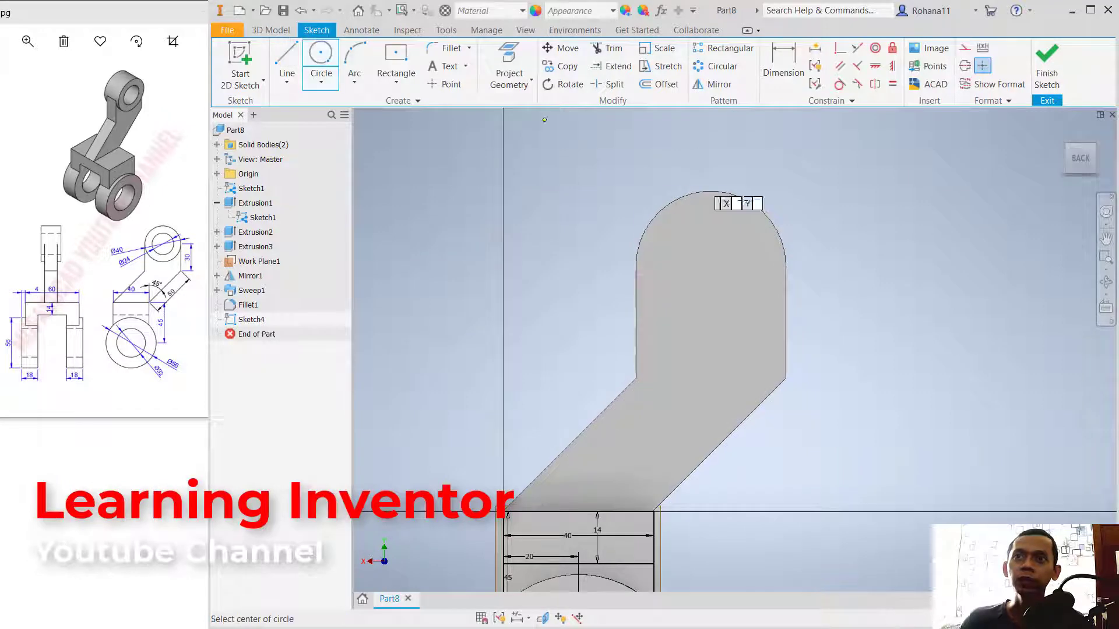
{"action": "left_click", "coordinate": [711, 266]}
{"action": "left_click", "coordinate": [787, 266]}
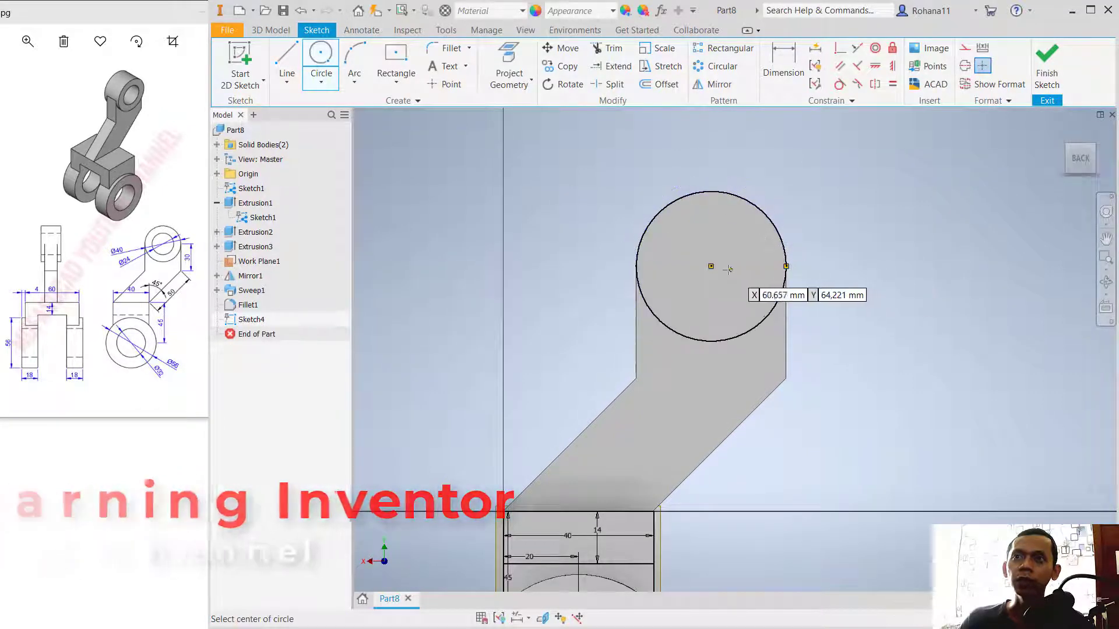
Step: Add a concentric 24 mm diameter circle inside the outer circle and finish the sketch
{"action": "left_click", "coordinate": [711, 265]}
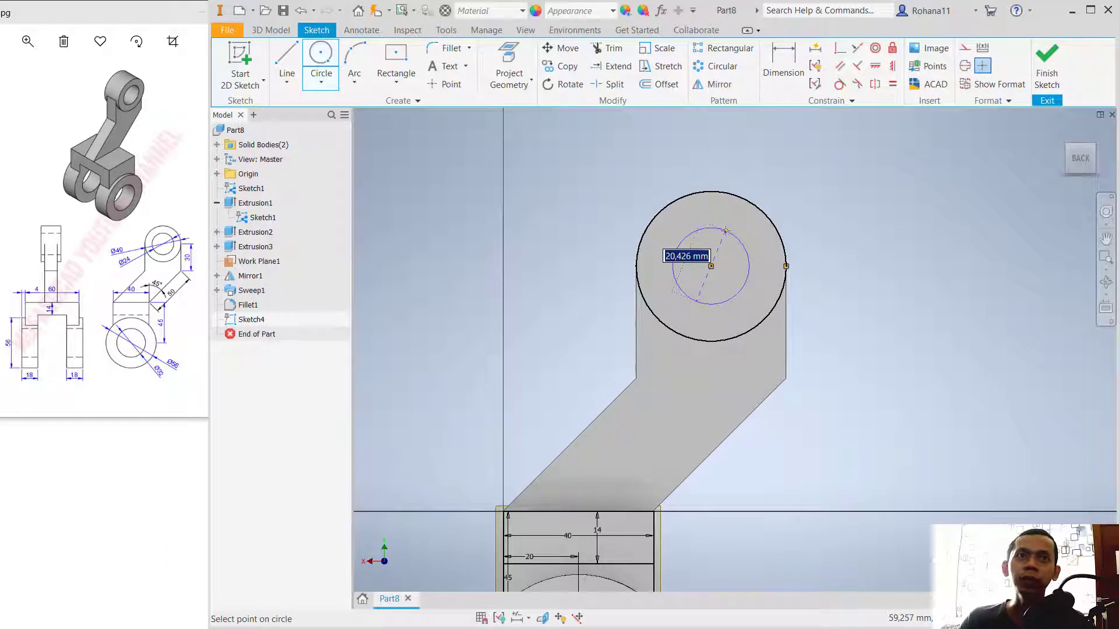
{"action": "type", "text": "2"}
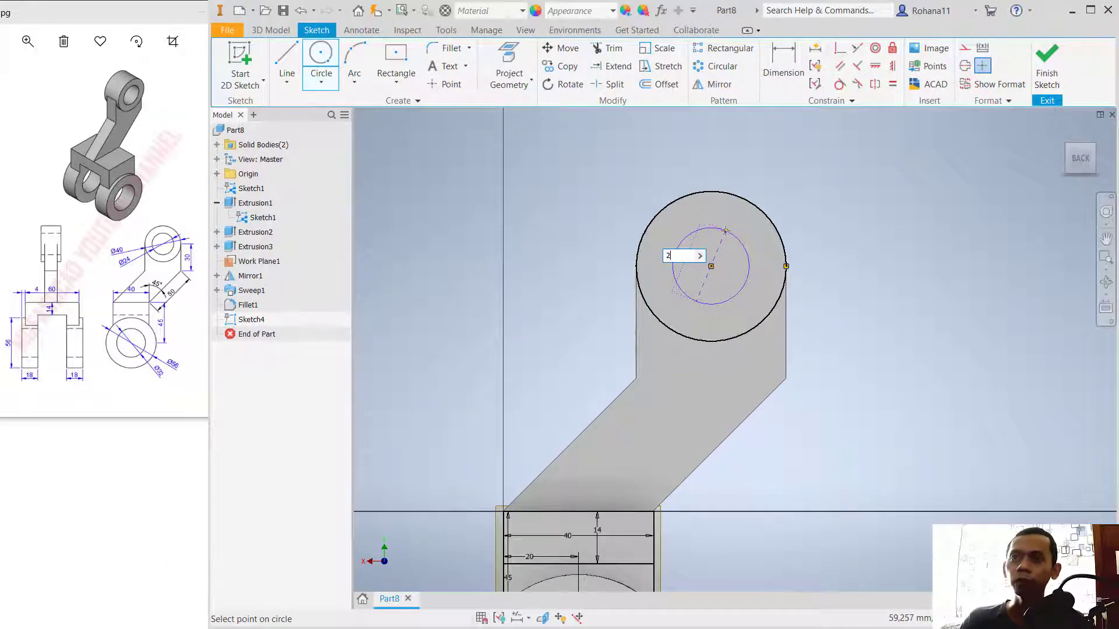
{"action": "type", "text": "4"}
{"action": "key", "text": "Return"}
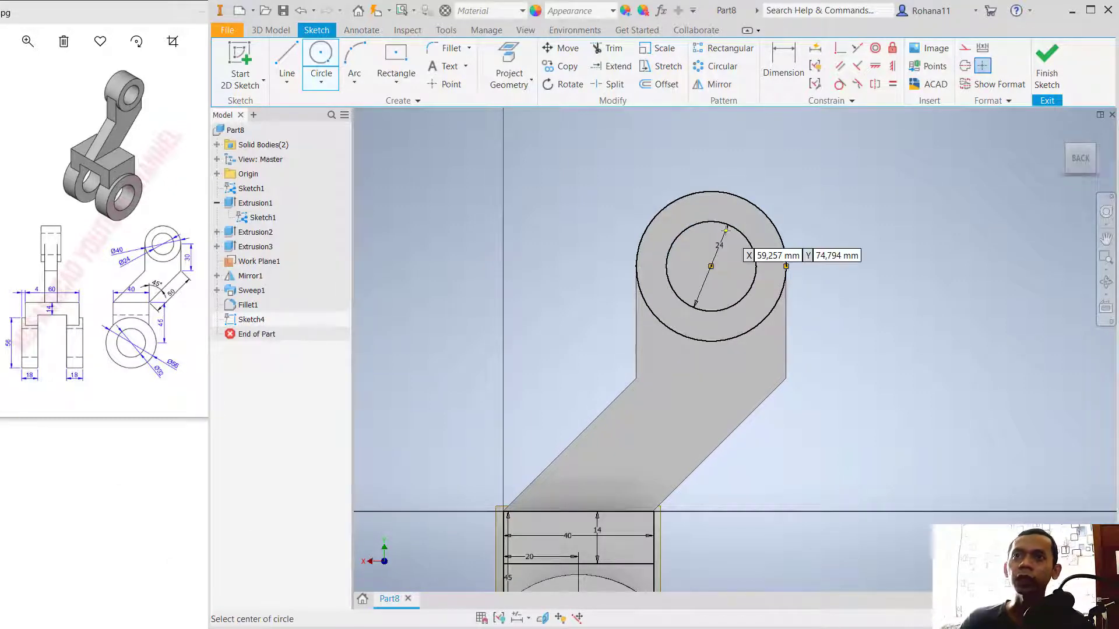
{"action": "left_click", "coordinate": [1051, 76]}
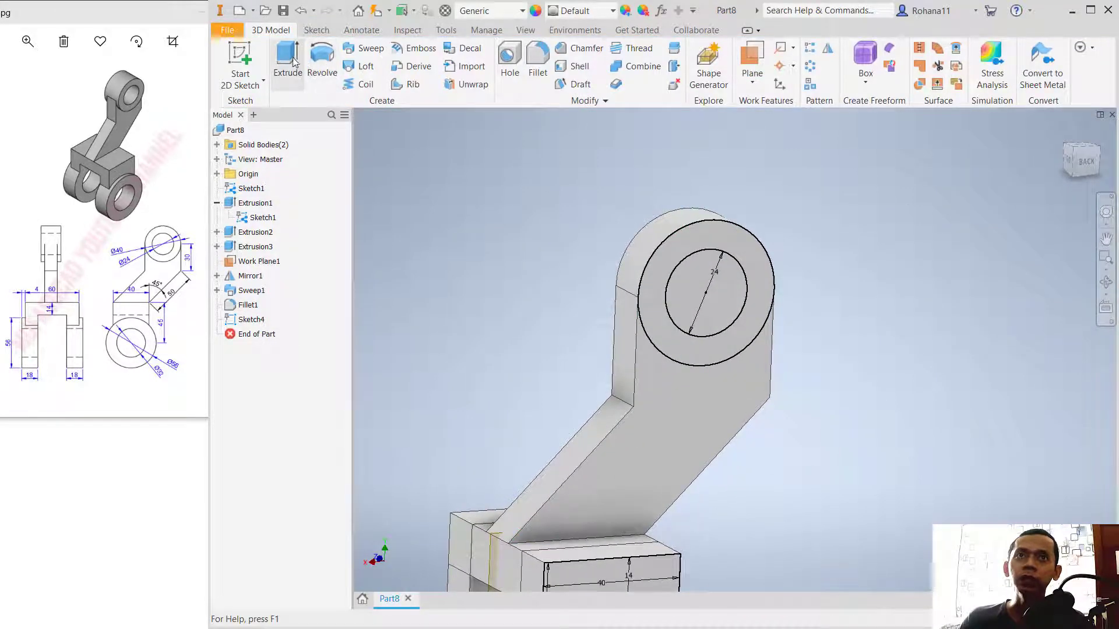
Step: Extrude the ring between the two circles 3 mm outward from the arm as a new solid
{"action": "left_click", "coordinate": [288, 58]}
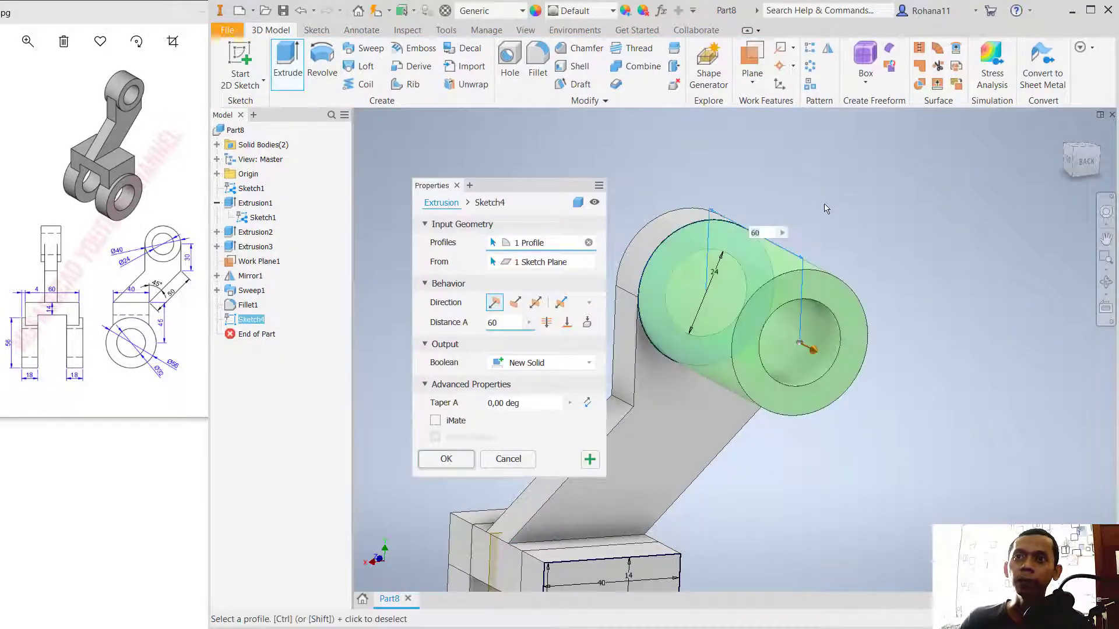
{"action": "middle_click_drag", "start_coordinate": [826, 209], "coordinate": [832, 210], "text": "shift"}
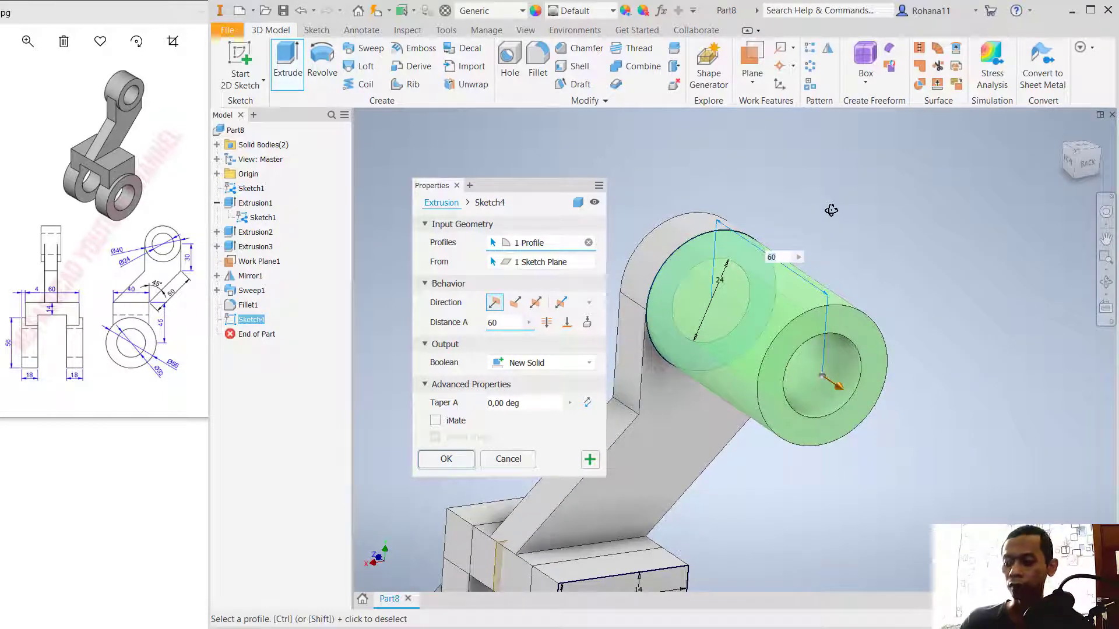
{"action": "type", "text": "3"}
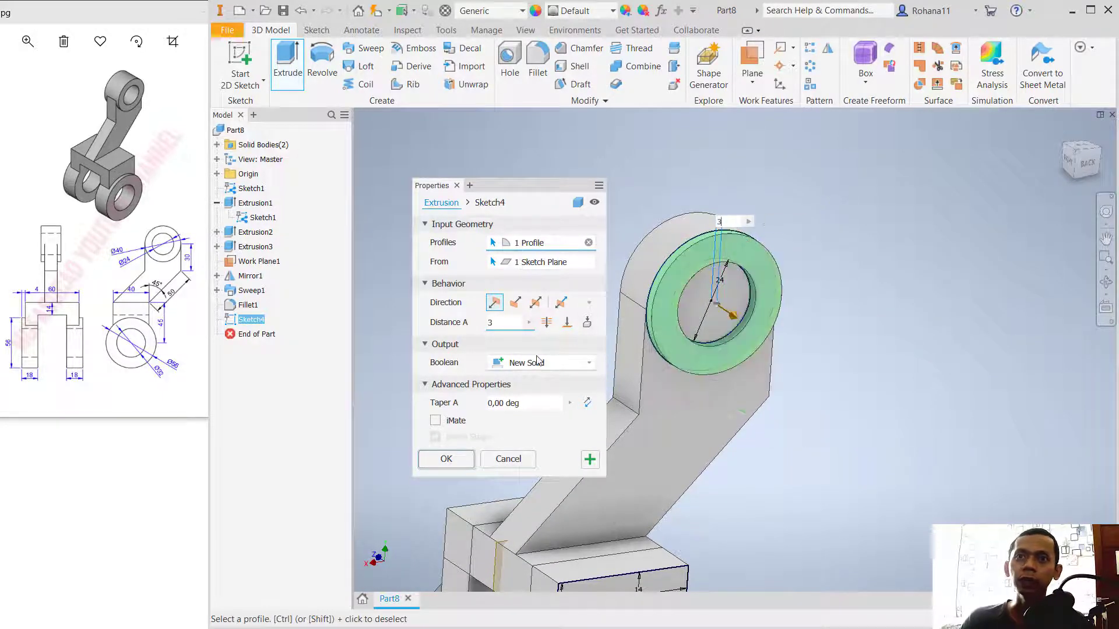
{"action": "left_click", "coordinate": [444, 460]}
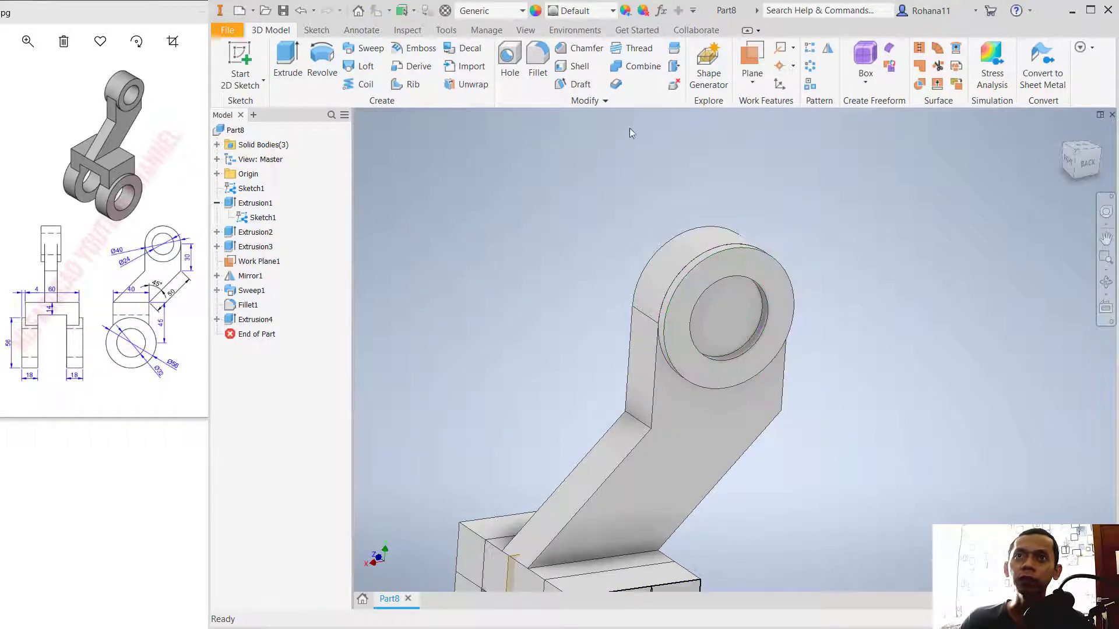
Step: Move the ring body to the arm's opposite side with offsets of X 0, Y 0 and Z 17 mm
{"action": "left_click", "coordinate": [606, 100]}
{"action": "left_click", "coordinate": [550, 119]}
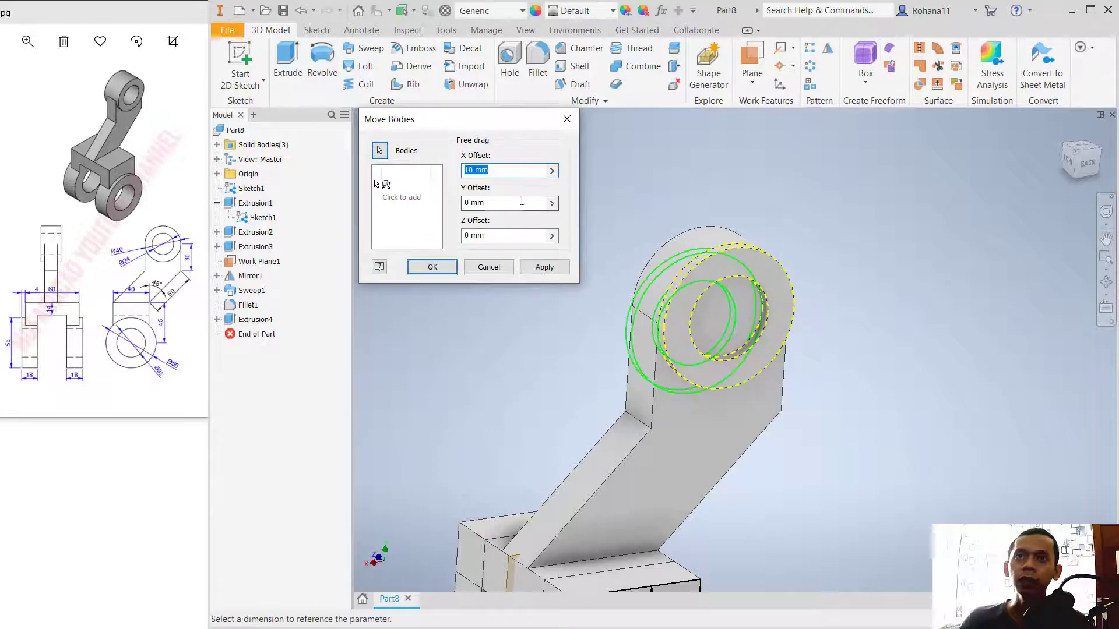
{"action": "middle_click_drag", "start_coordinate": [809, 394], "coordinate": [836, 400], "text": "shift"}
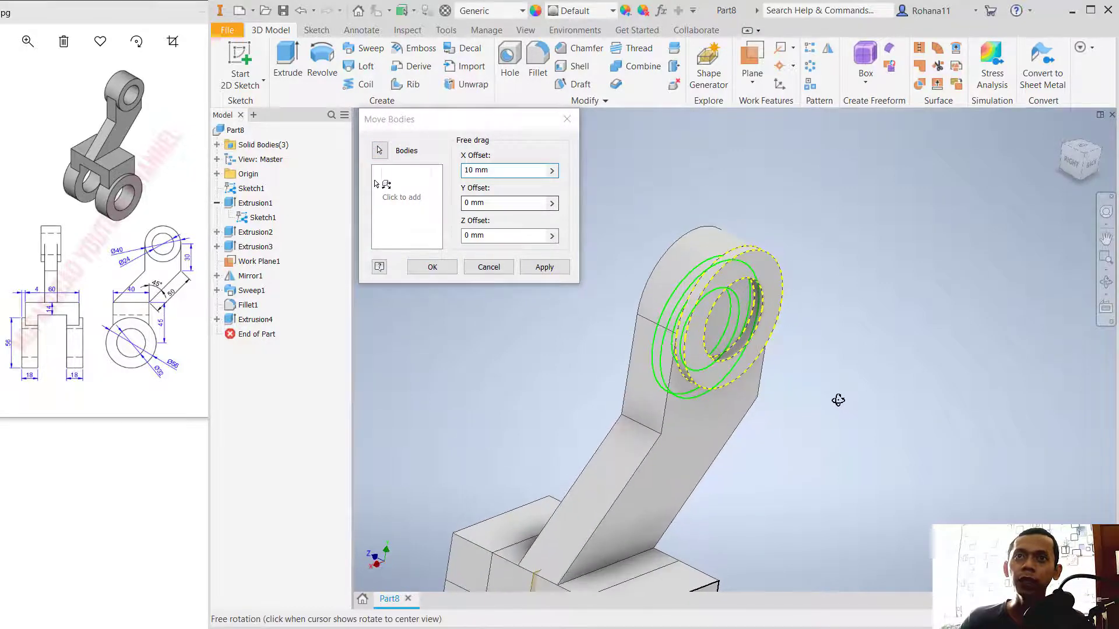
{"action": "left_click", "coordinate": [461, 170]}
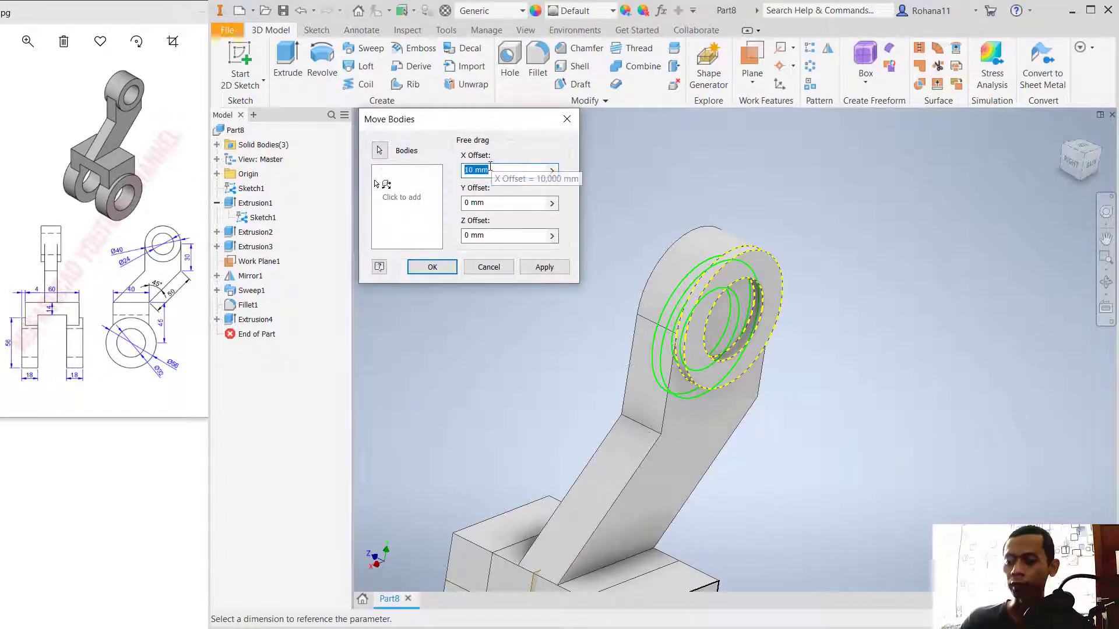
{"action": "type", "text": "0"}
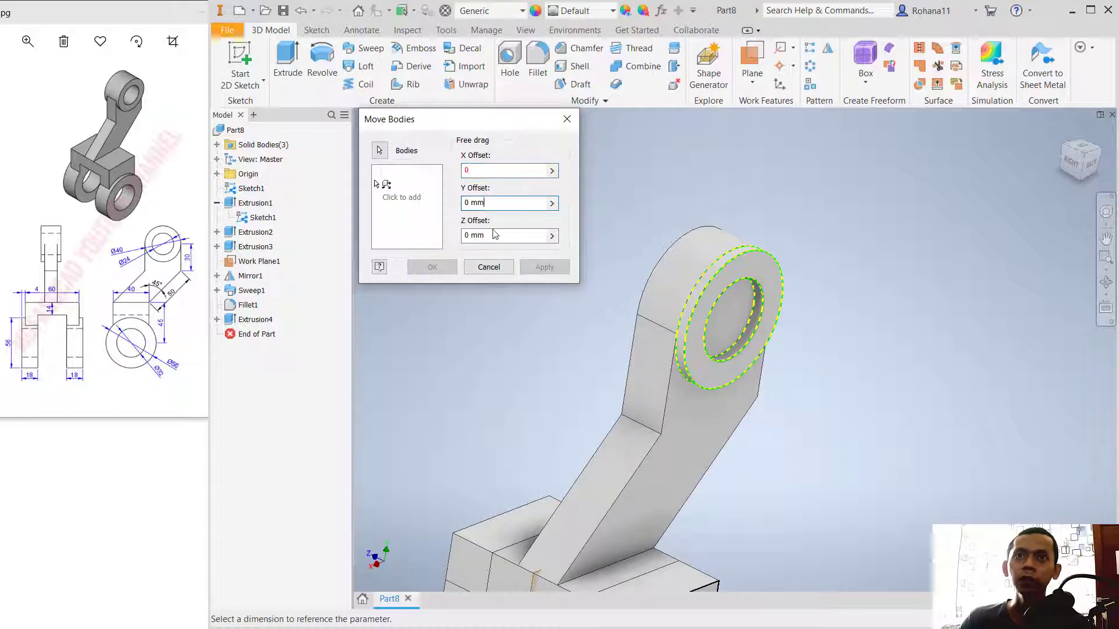
{"action": "left_click", "coordinate": [503, 234]}
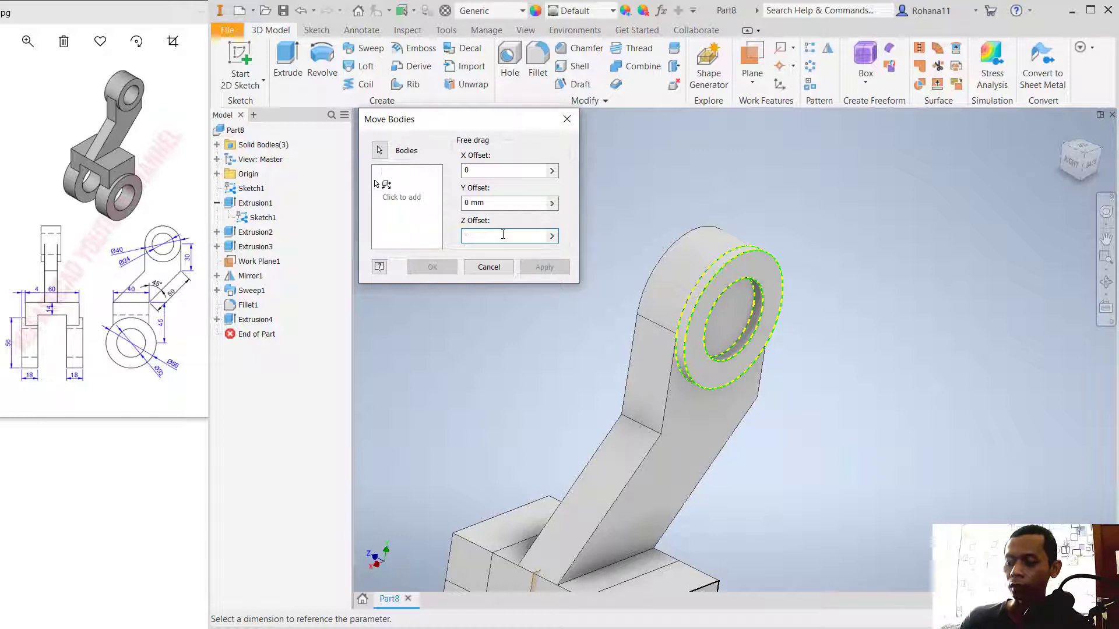
{"action": "type", "text": "17"}
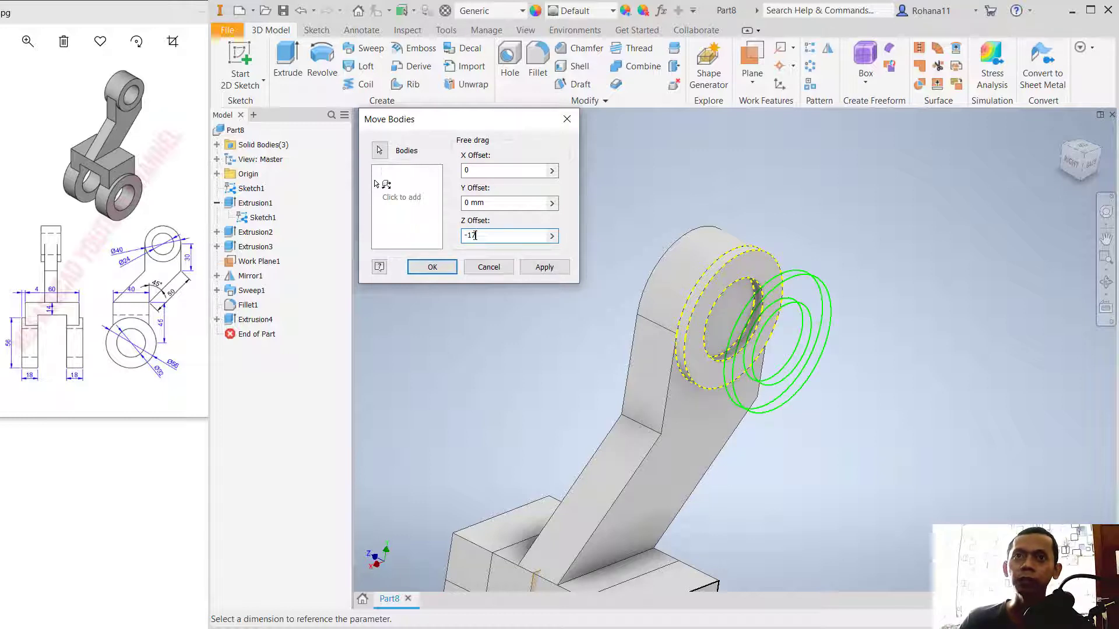
{"action": "left_click_drag", "start_coordinate": [484, 235], "coordinate": [455, 238]}
{"action": "type", "text": "17"}
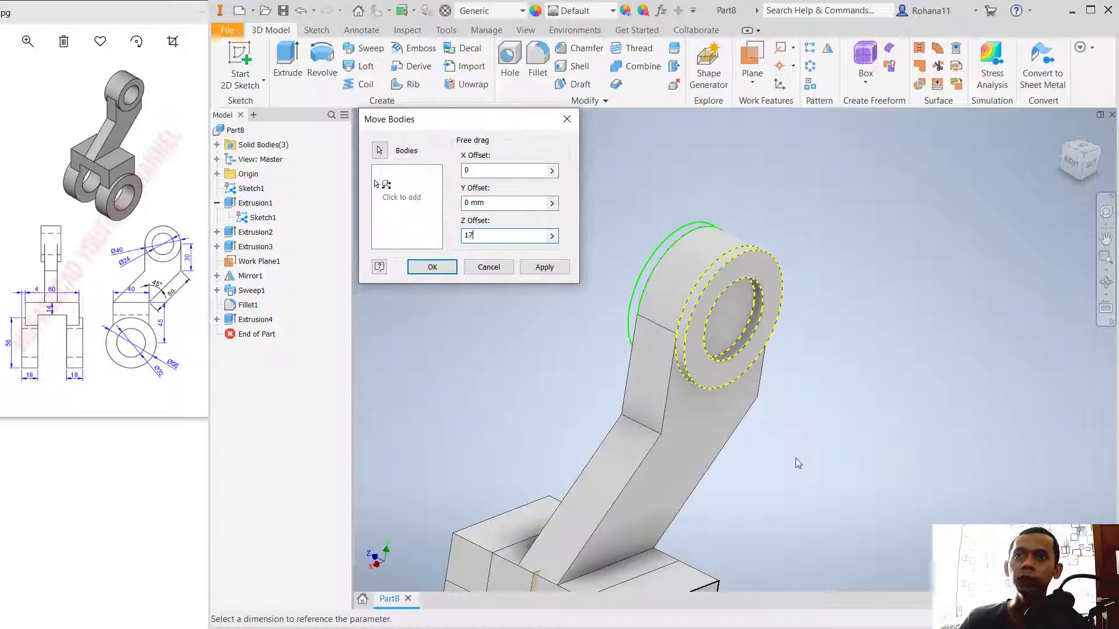
{"action": "mouse_move", "coordinate": [795, 462]}
{"action": "middle_mouse_down", "text": "shift"}
{"action": "mouse_move", "coordinate": [832, 452]}
{"action": "mouse_move", "coordinate": [807, 459]}
{"action": "middle_mouse_up", "text": "shift"}
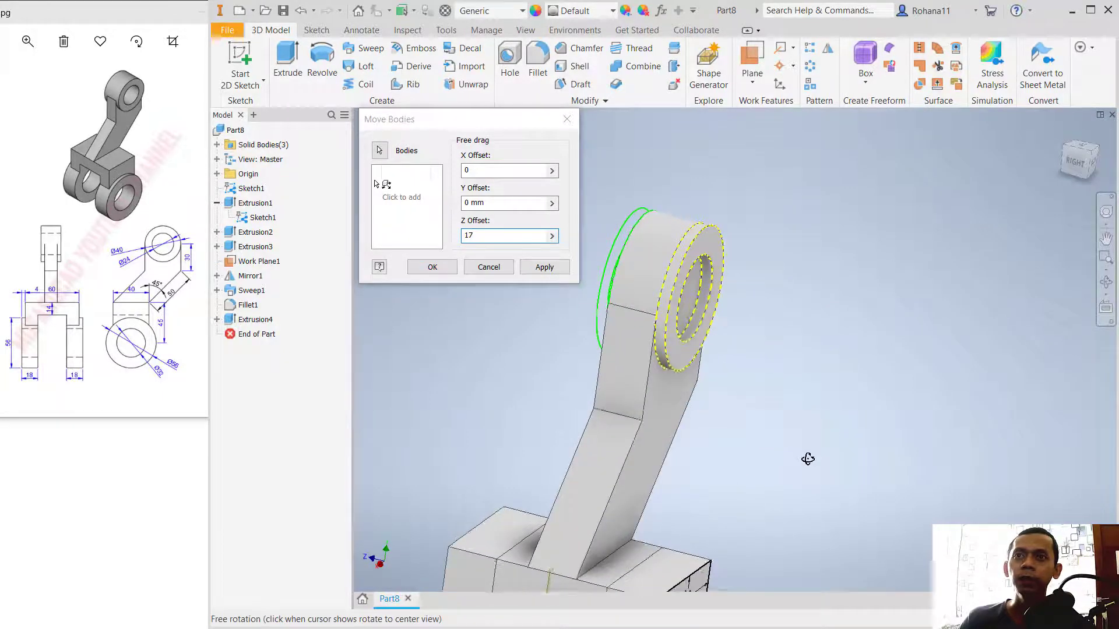
{"action": "left_click", "coordinate": [543, 267]}
{"action": "left_click", "coordinate": [471, 271]}
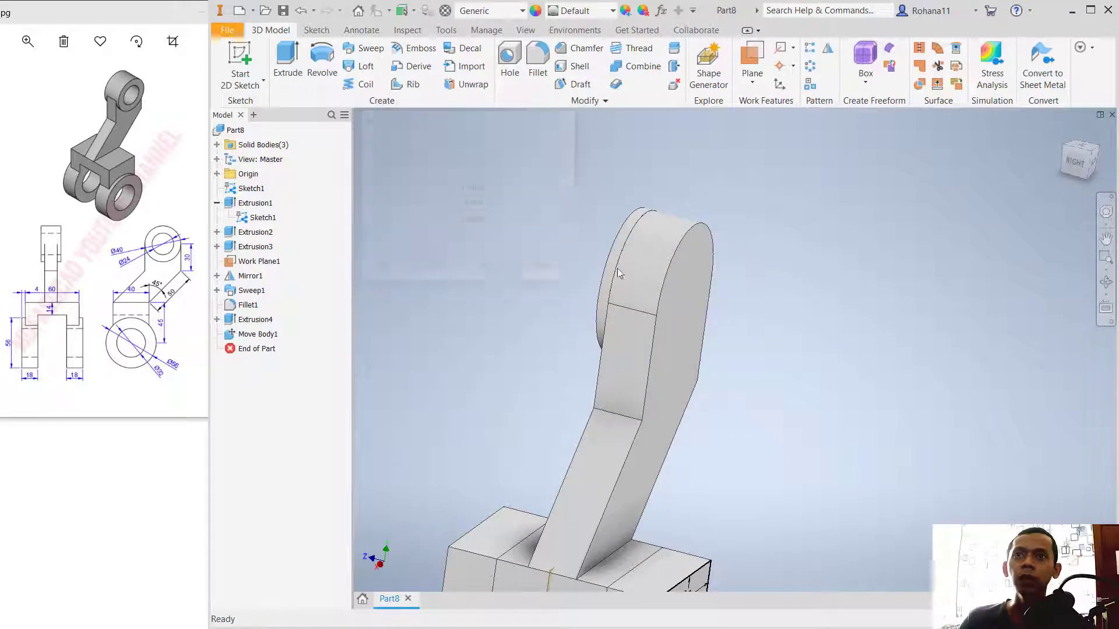
Step: Make the two-circle boss sketch visible again and extrude its ring 3 mm outward from the arm's sketched face as a new solid
{"action": "middle_click_drag", "start_coordinate": [756, 345], "coordinate": [543, 344], "text": "shift"}
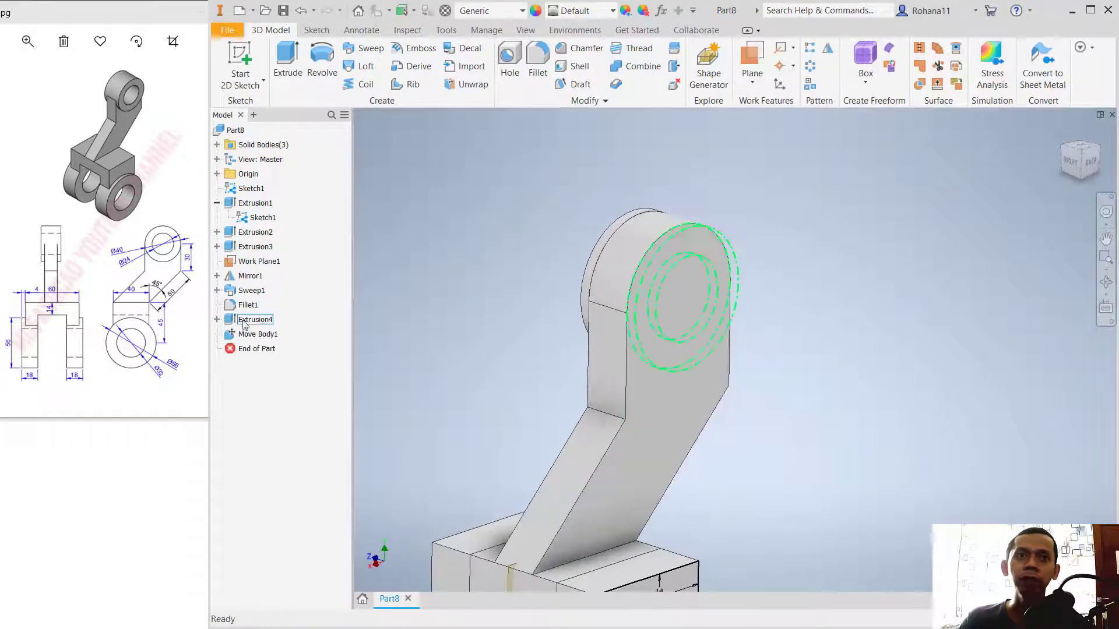
{"action": "left_click", "coordinate": [217, 320]}
{"action": "right_click", "coordinate": [256, 335]}
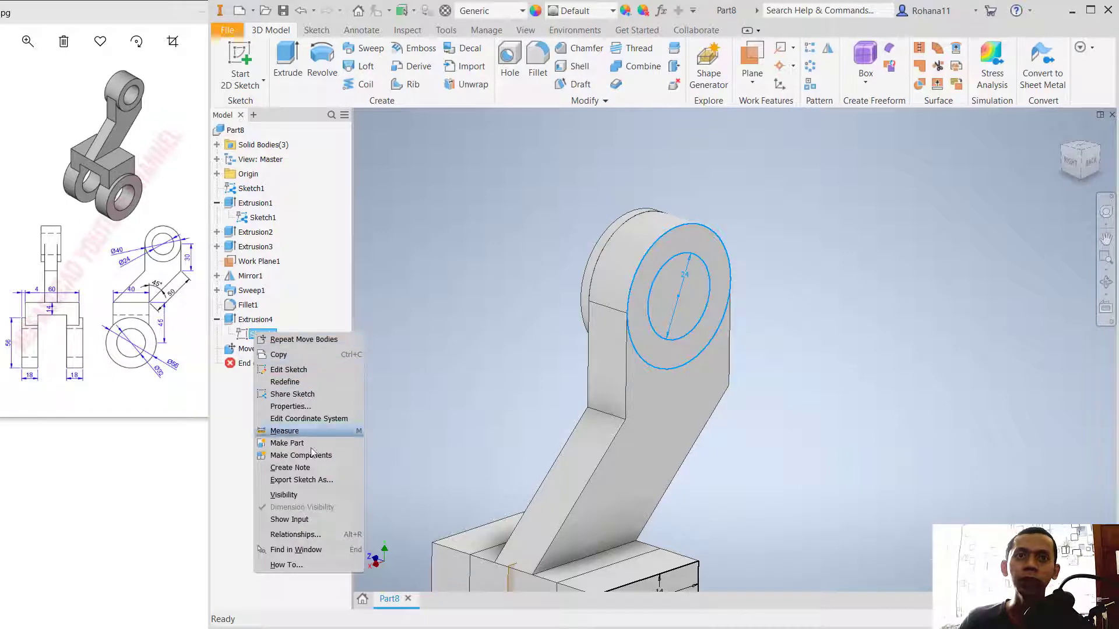
{"action": "left_click", "coordinate": [312, 493]}
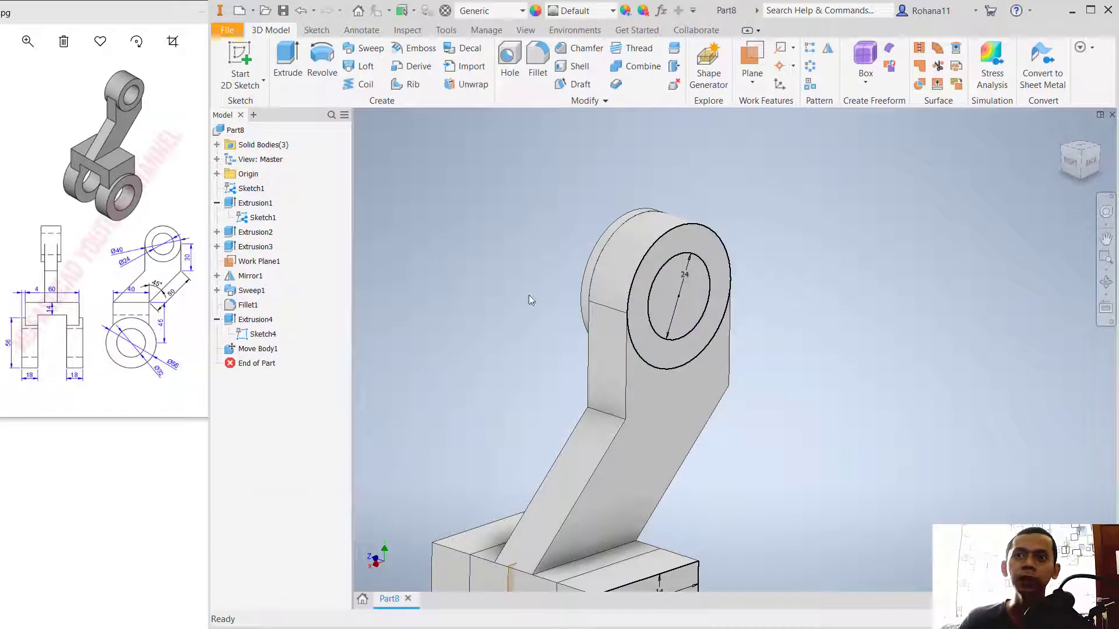
{"action": "left_click", "coordinate": [287, 64]}
{"action": "left_click", "coordinate": [708, 248]}
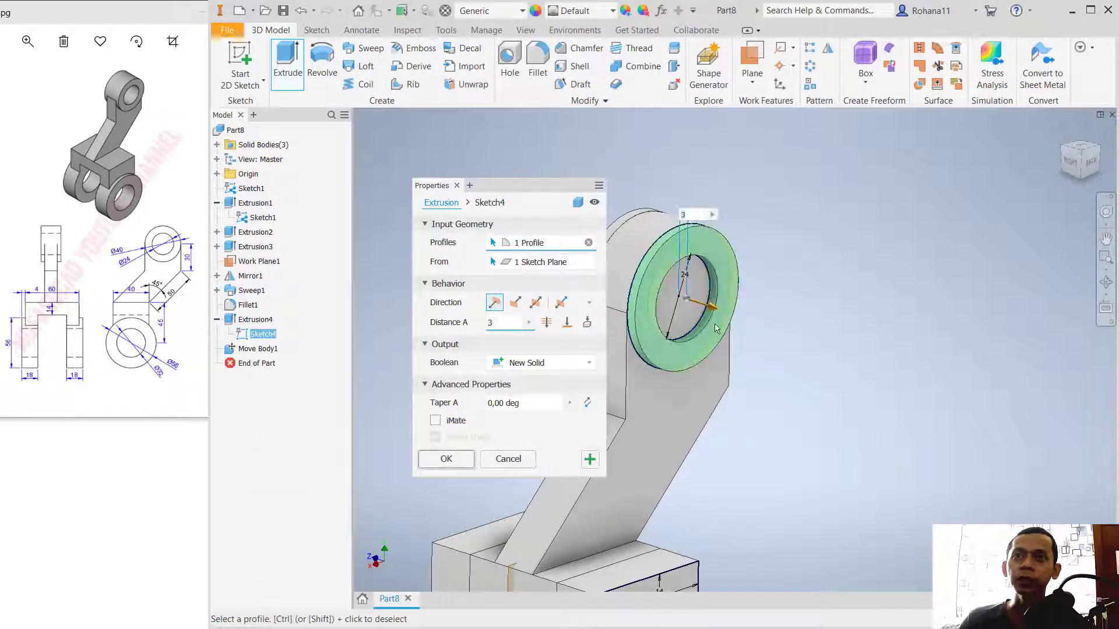
{"action": "left_click", "coordinate": [444, 459]}
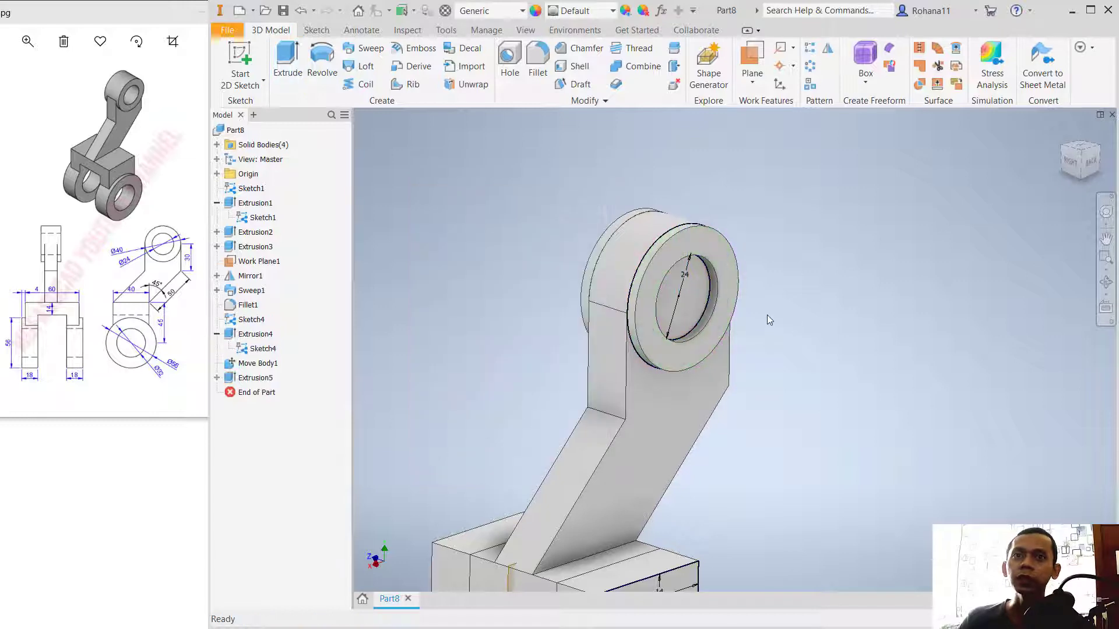
Step: Extrude the 24 mm circle as a cut through the arm's rounded end
{"action": "left_click", "coordinate": [287, 64]}
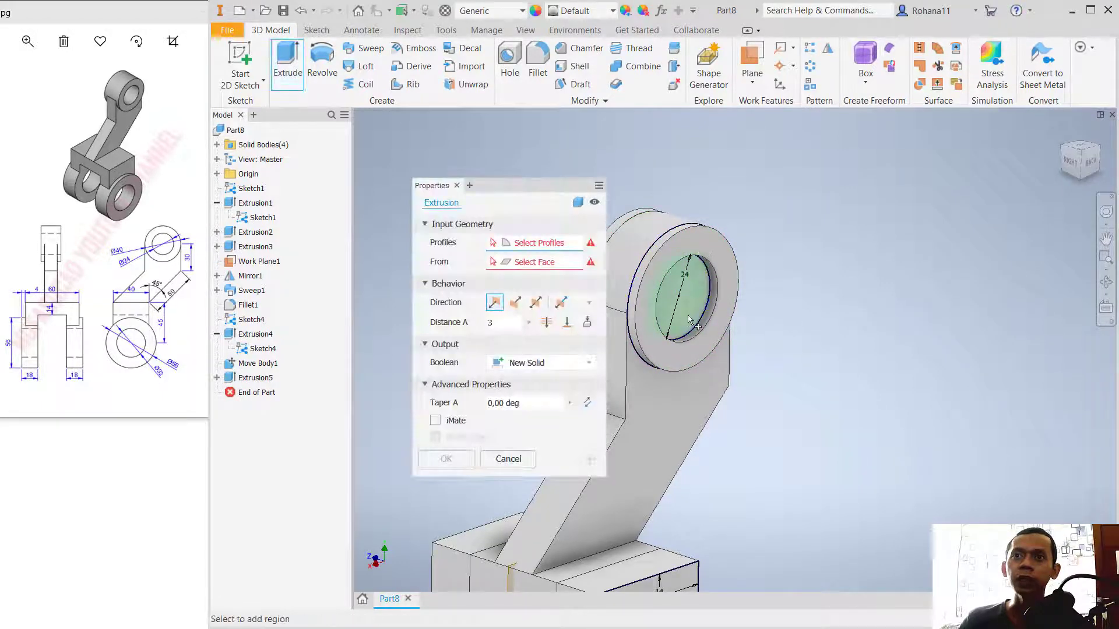
{"action": "left_click", "coordinate": [690, 315]}
{"action": "middle_click_drag", "start_coordinate": [807, 287], "coordinate": [938, 339]}
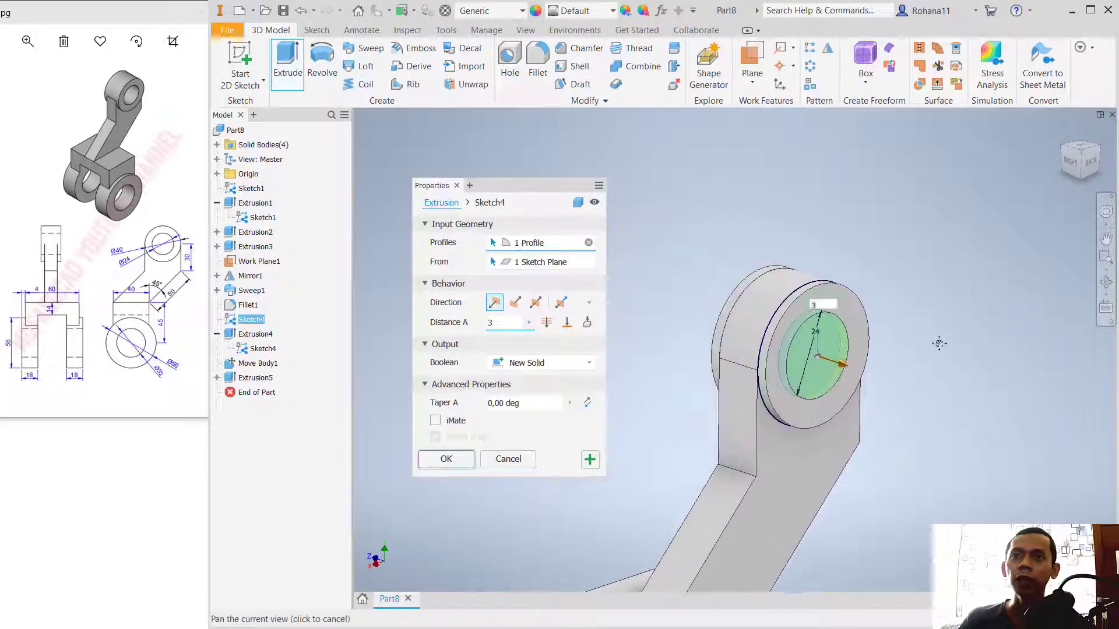
{"action": "left_click", "coordinate": [555, 364]}
{"action": "left_click", "coordinate": [517, 390]}
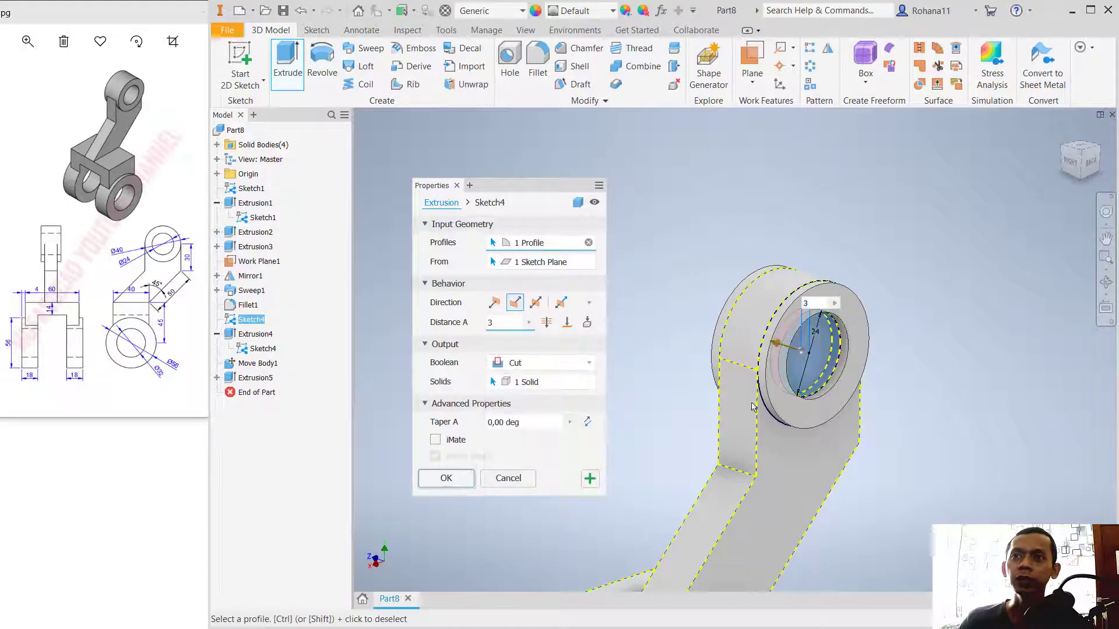
{"action": "left_click_drag", "start_coordinate": [781, 347], "coordinate": [669, 308]}
{"action": "left_click", "coordinate": [447, 479]}
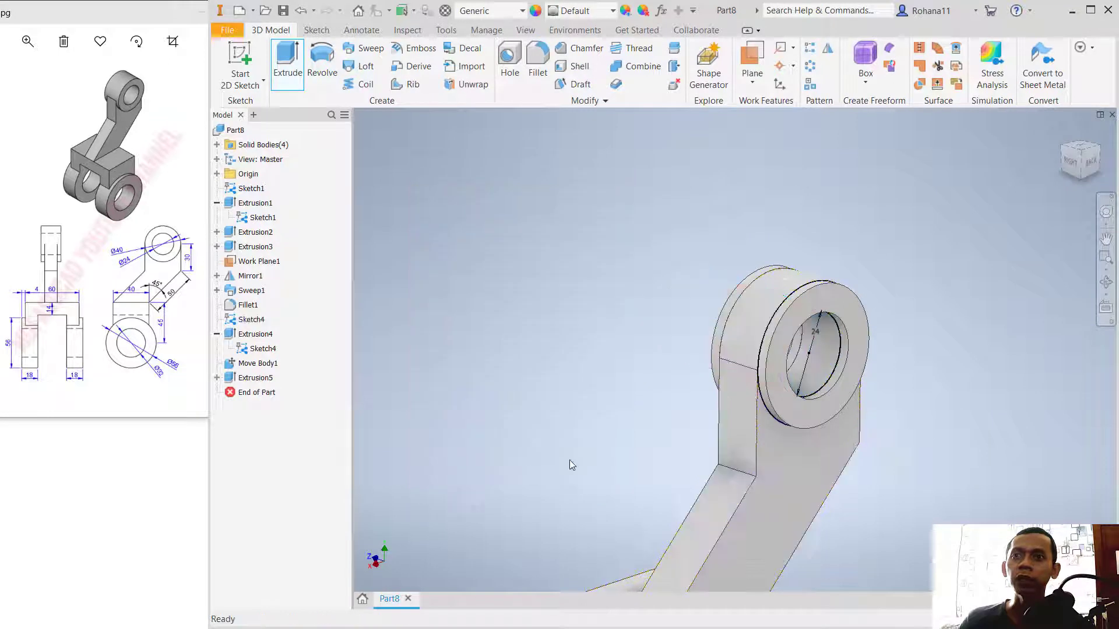
Step: Combine the arm body with both boss rings and the fork-leg body into one solid using the Join operation
{"action": "middle_click_drag", "start_coordinate": [879, 425], "coordinate": [810, 408], "text": "shift"}
{"action": "left_click", "coordinate": [636, 66]}
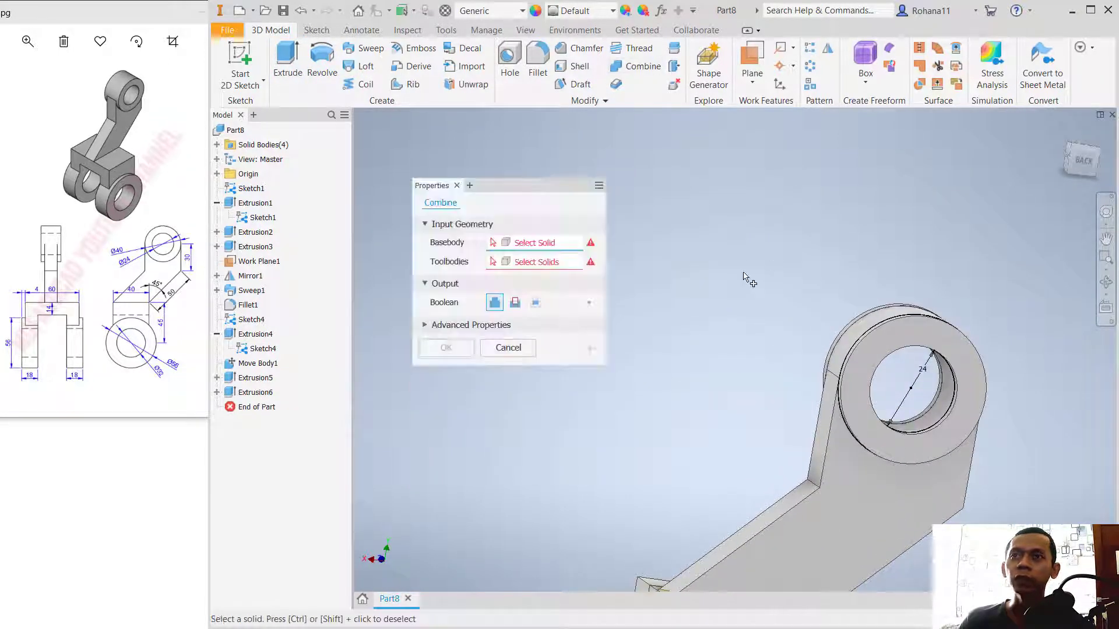
{"action": "left_click", "coordinate": [852, 491]}
{"action": "middle_click_drag", "start_coordinate": [927, 257], "coordinate": [999, 463], "text": "shift"}
{"action": "left_click", "coordinate": [999, 463]}
{"action": "scroll", "coordinate": [933, 356], "scroll_direction": "down", "scroll_amount": 3}
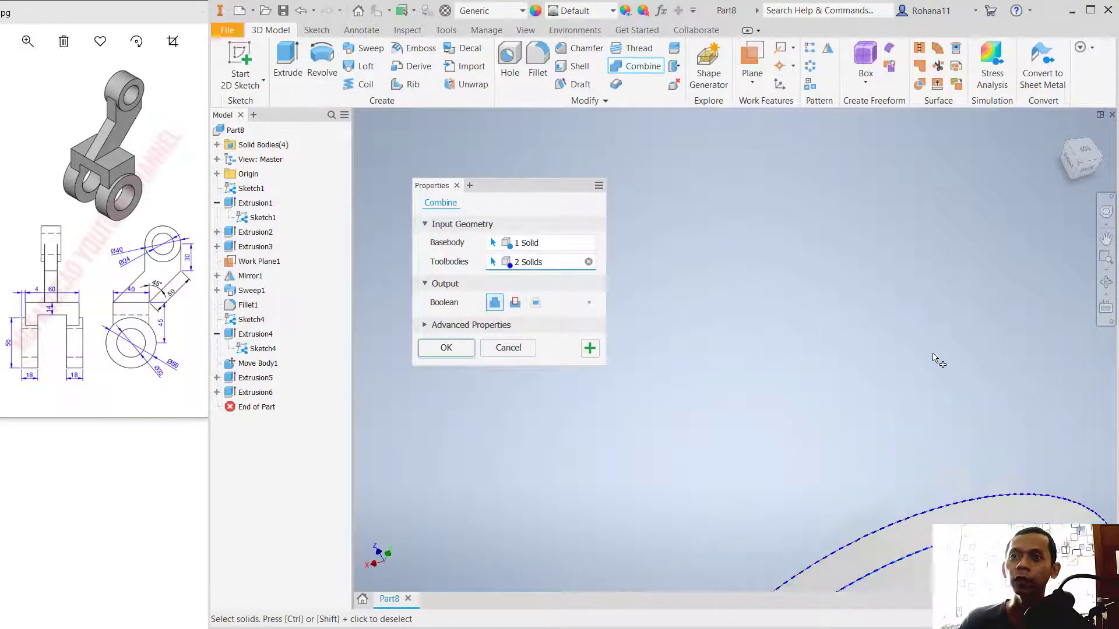
{"action": "scroll", "coordinate": [932, 360], "scroll_direction": "up", "scroll_amount": 6}
{"action": "middle_click_drag", "start_coordinate": [954, 433], "coordinate": [932, 344]}
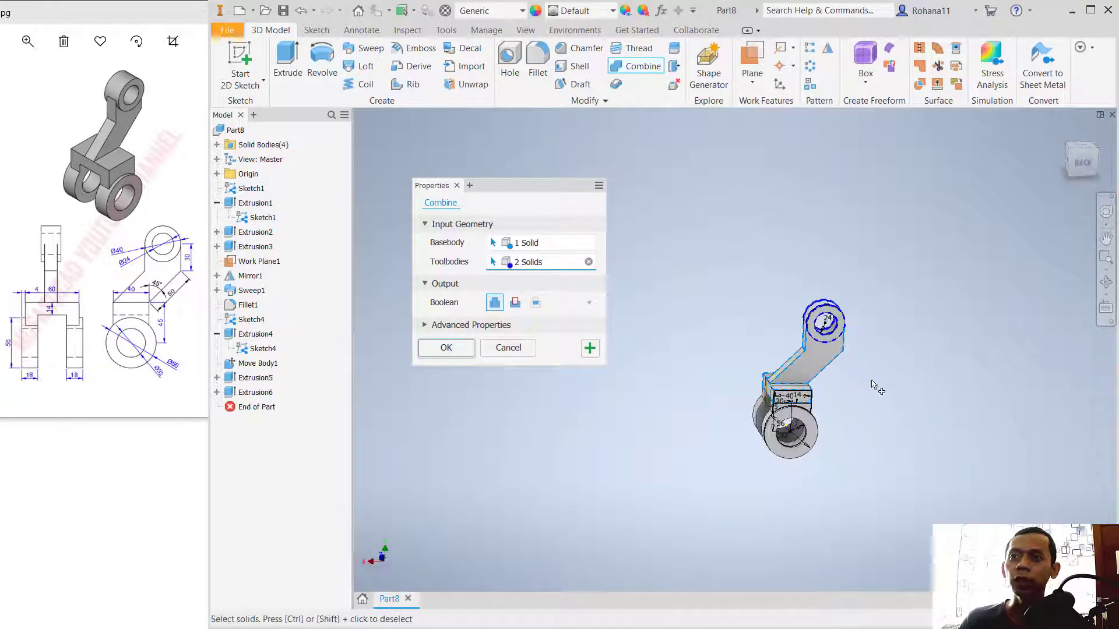
{"action": "left_click", "coordinate": [812, 419]}
{"action": "mouse_move", "coordinate": [886, 444]}
{"action": "middle_mouse_down", "text": "shift"}
{"action": "mouse_move", "coordinate": [897, 435]}
{"action": "mouse_move", "coordinate": [884, 442]}
{"action": "middle_mouse_up", "text": "shift"}
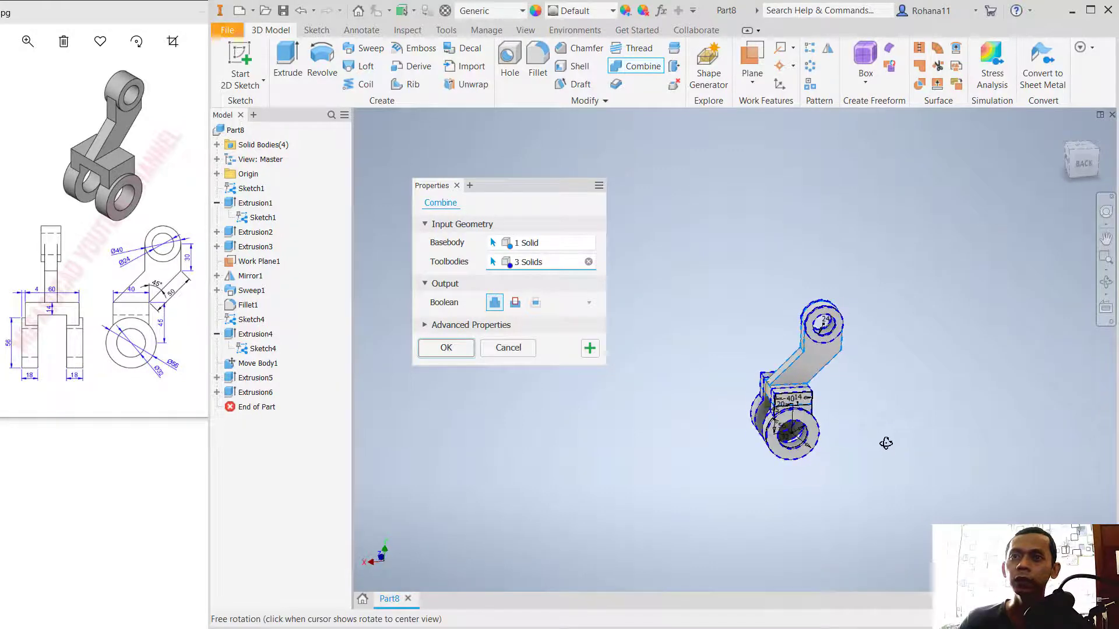
{"action": "left_click", "coordinate": [446, 348]}
{"action": "scroll", "coordinate": [849, 411], "scroll_direction": "up", "scroll_amount": 1}
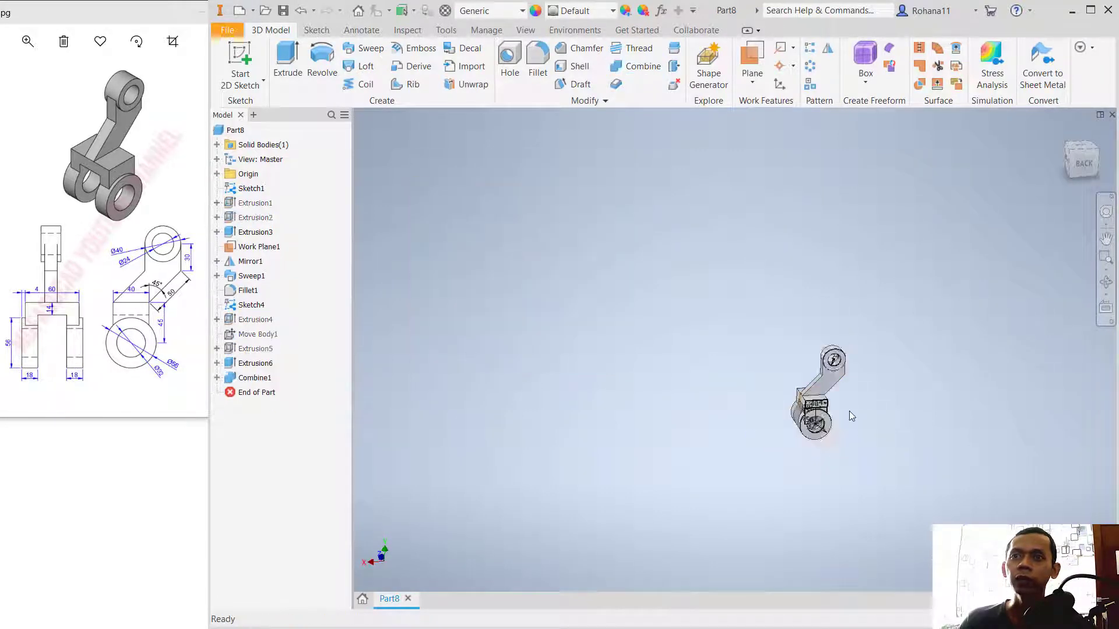
Step: Hide the two-circle boss sketch, the dimensioned fork-leg sketch and the work plane between the fork legs
{"action": "scroll", "coordinate": [840, 410], "scroll_direction": "down", "scroll_amount": 6}
{"action": "middle_click_drag", "start_coordinate": [817, 410], "coordinate": [882, 419], "text": "shift"}
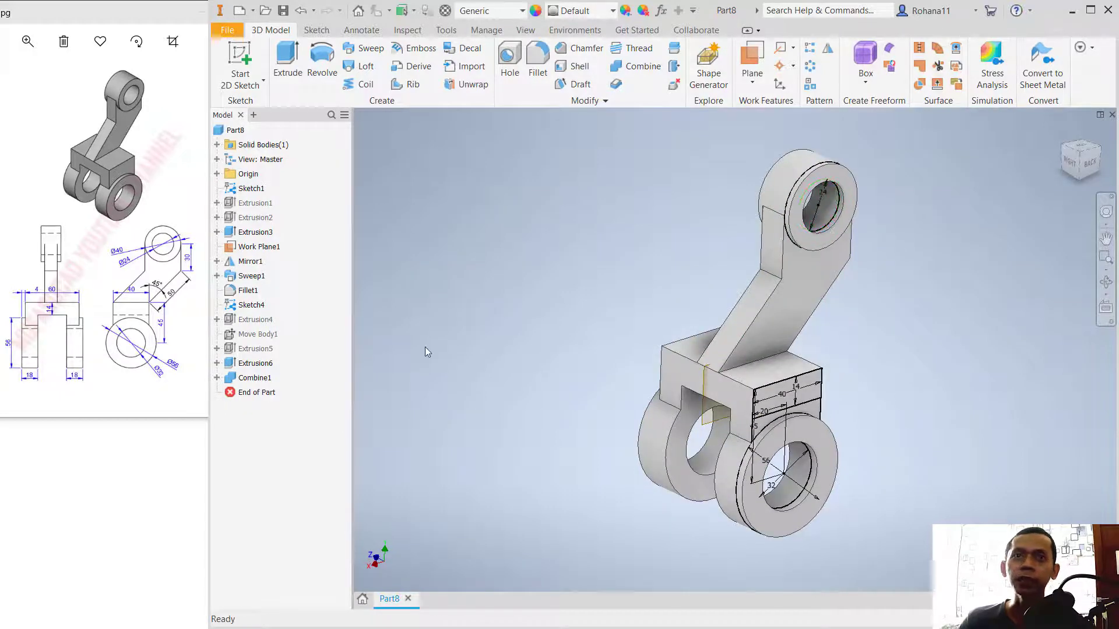
{"action": "right_click", "coordinate": [255, 304]}
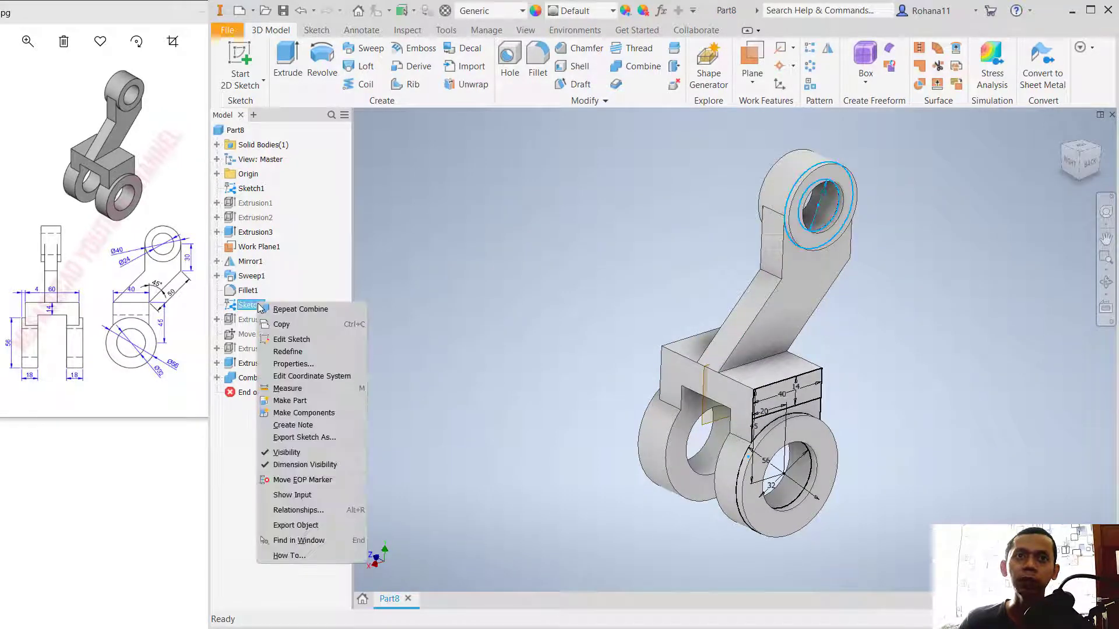
{"action": "left_click", "coordinate": [305, 453]}
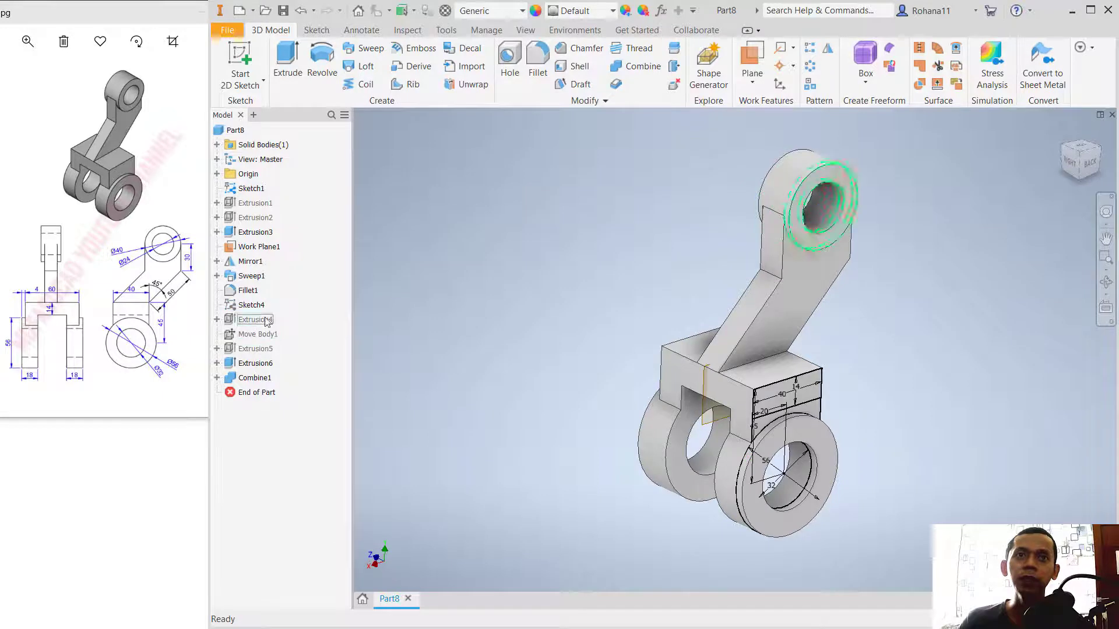
{"action": "right_click", "coordinate": [255, 191]}
{"action": "left_click", "coordinate": [298, 336]}
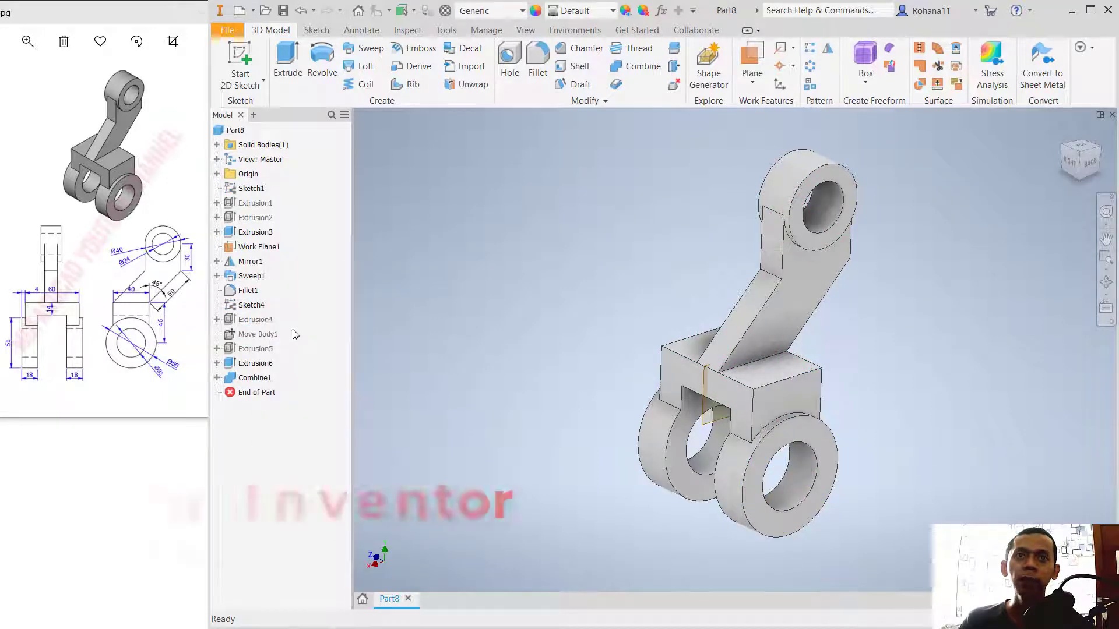
{"action": "right_click", "coordinate": [257, 249]}
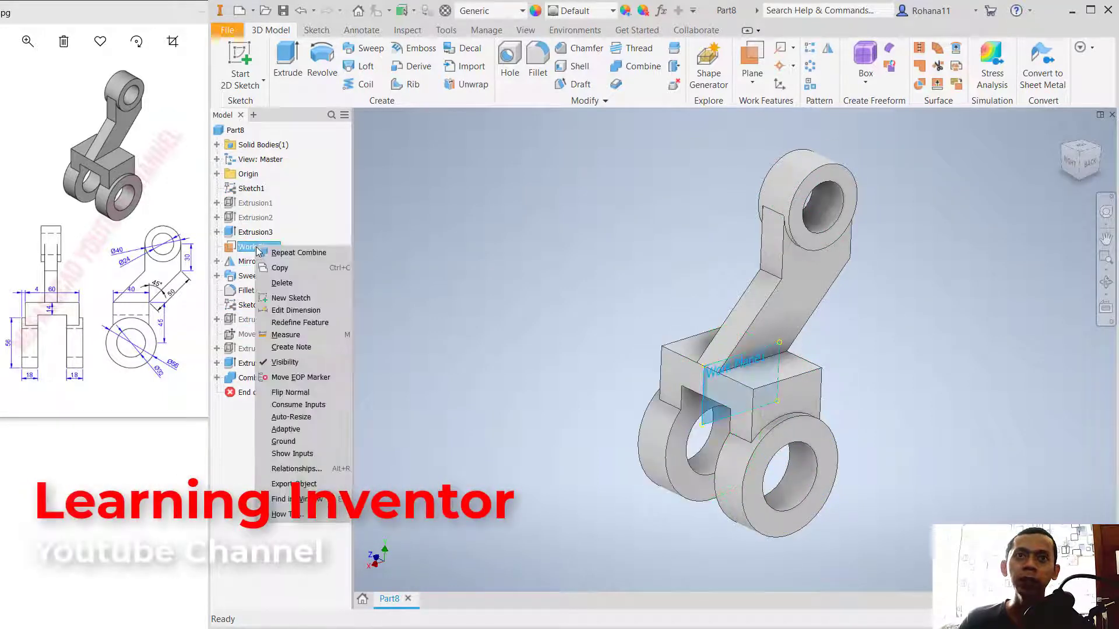
{"action": "left_click", "coordinate": [285, 362]}
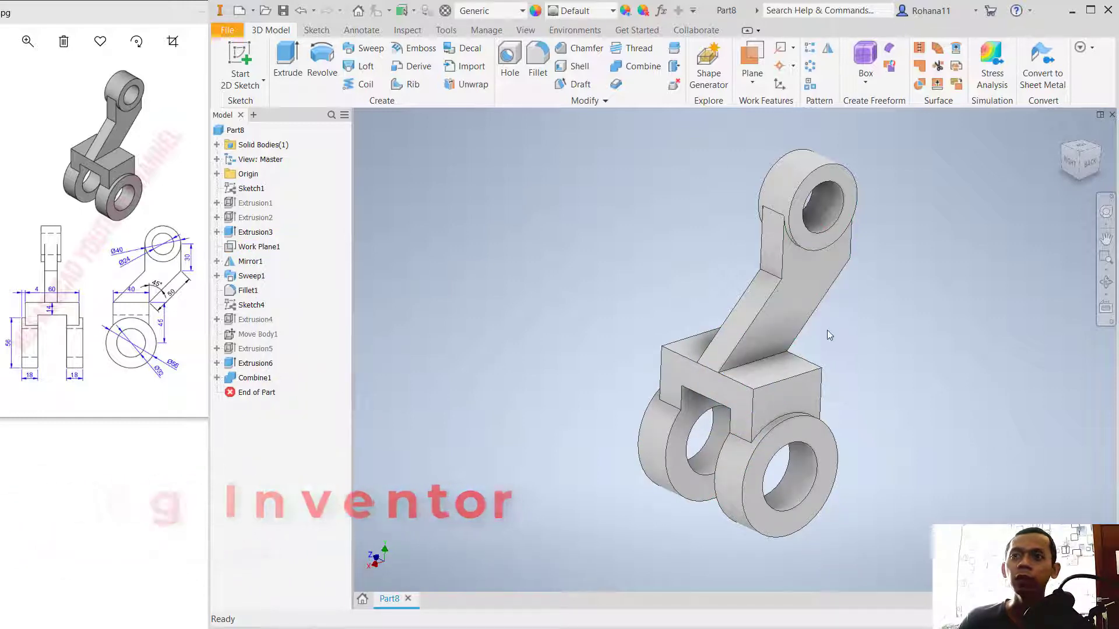